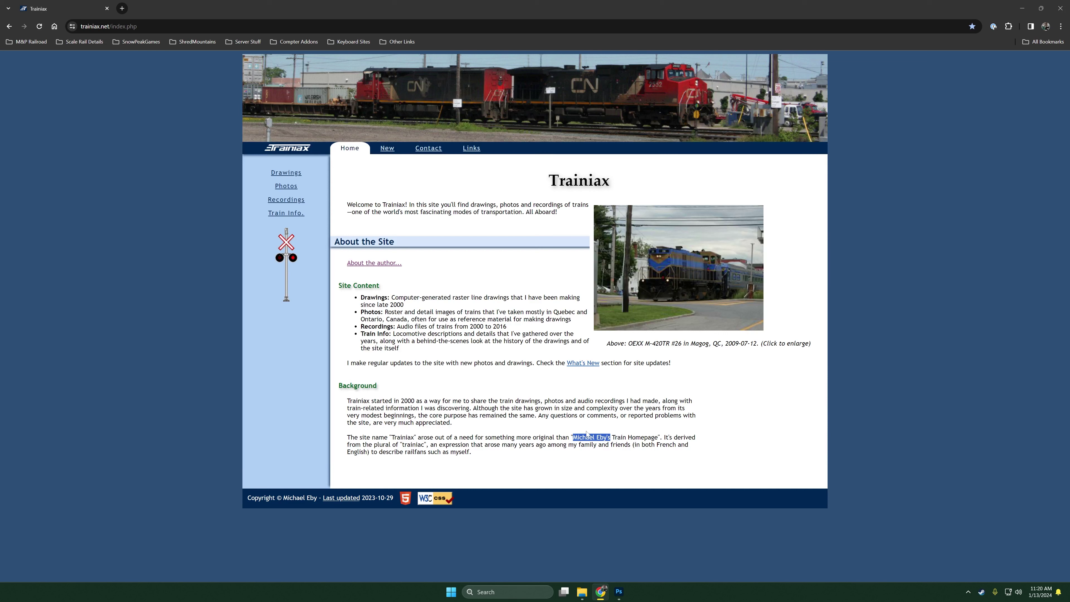
Open the Trainiax drawings section and read through the page down to its Terms of Use
click(606, 440)
click(298, 172)
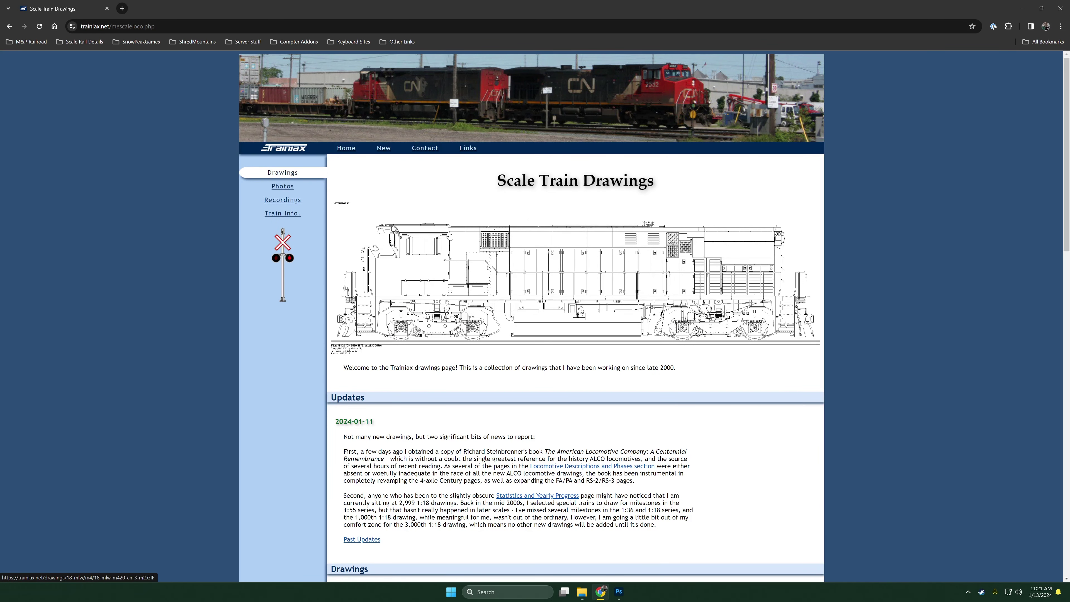
scroll(497, 252, down, 5)
scroll(496, 221, down, 3)
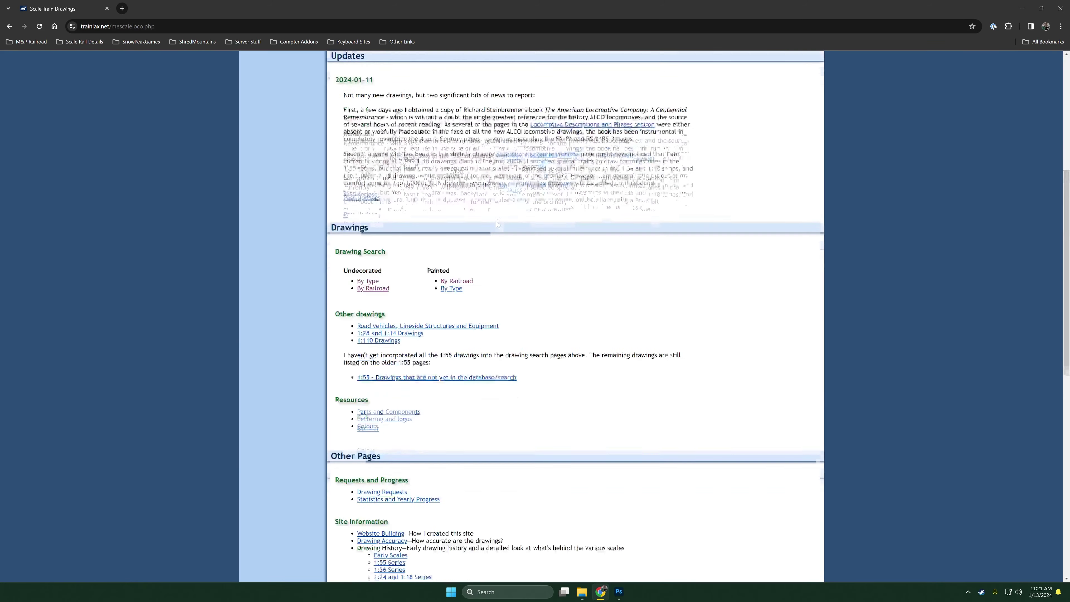
scroll(480, 179, up, 1)
scroll(490, 201, down, 4)
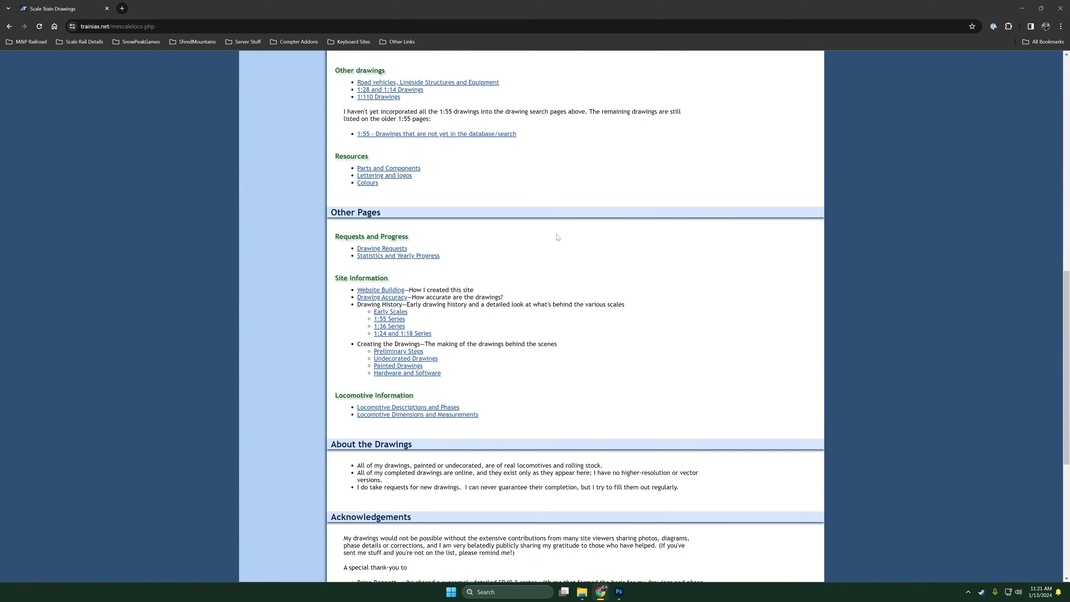
scroll(497, 156, down, 2)
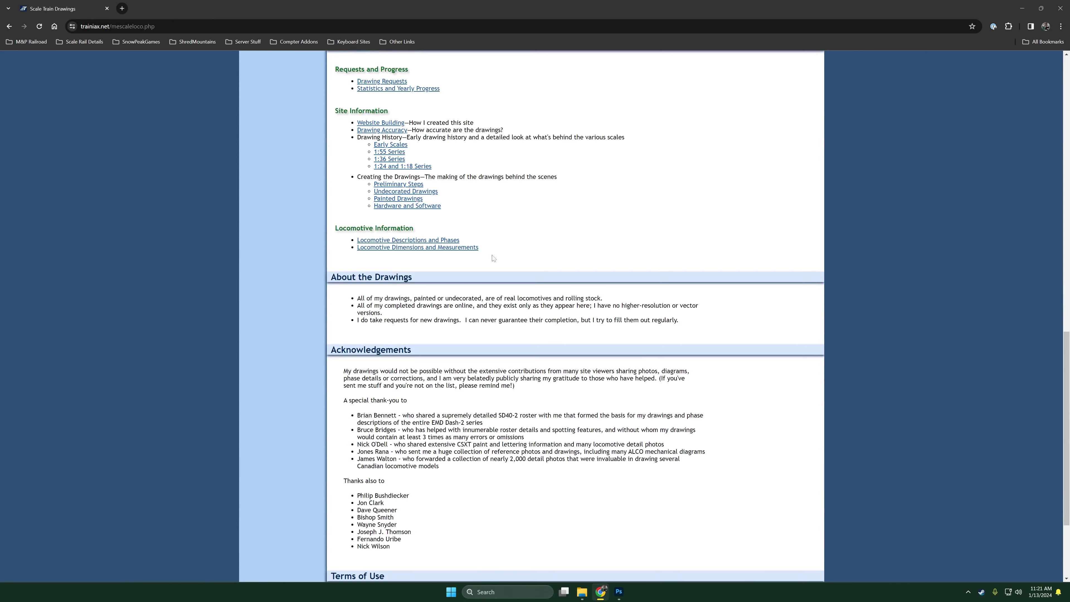
scroll(482, 229, down, 3)
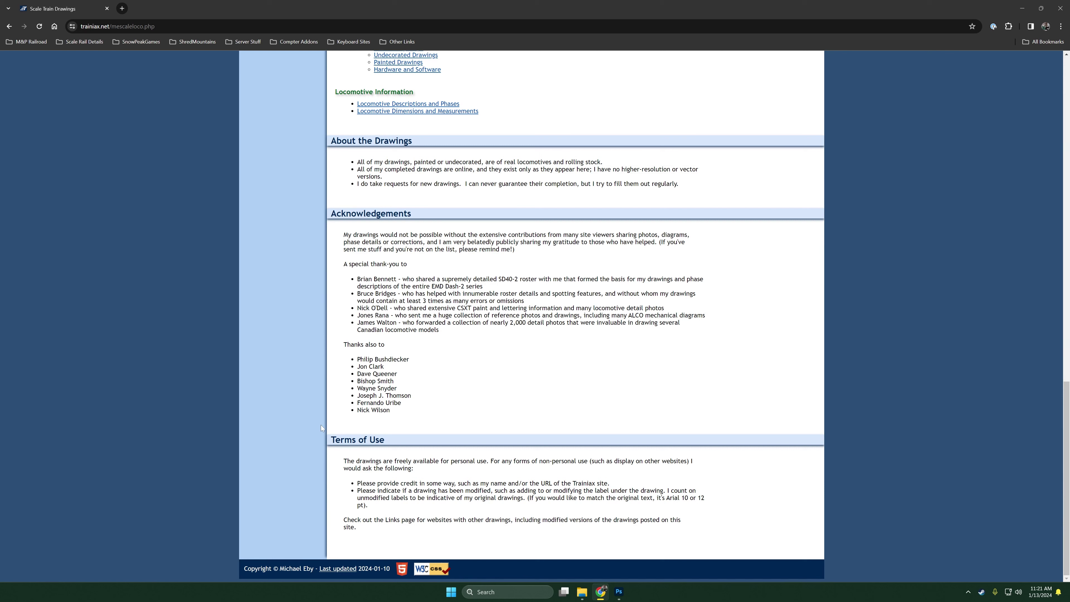
triple_click(433, 472)
click(433, 472)
Open the list of undecorated drawings sorted by type
scroll(505, 455, up, 20)
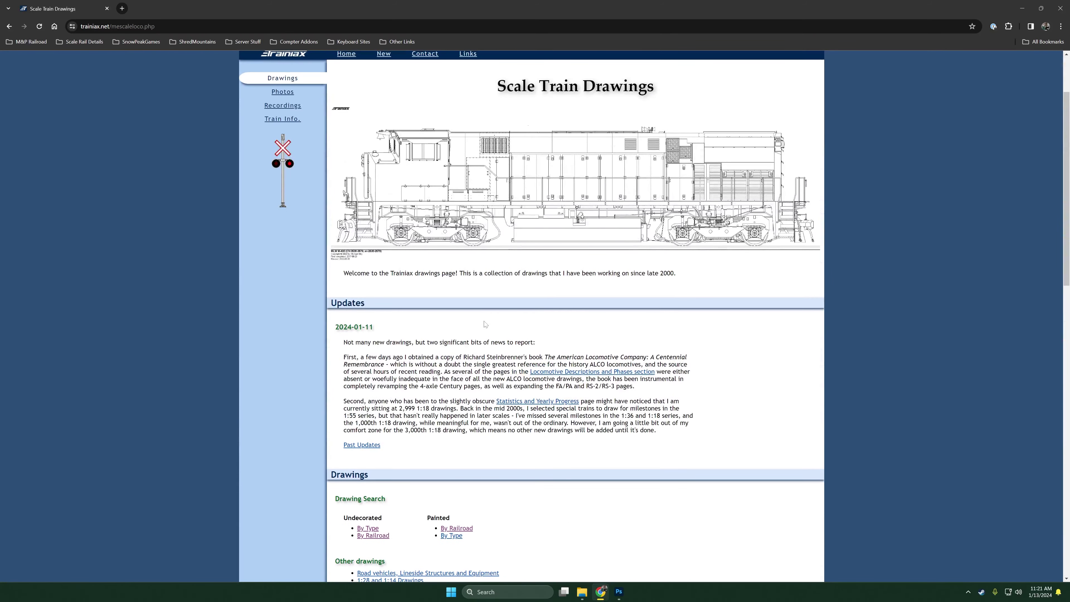
scroll(532, 316, up, 1)
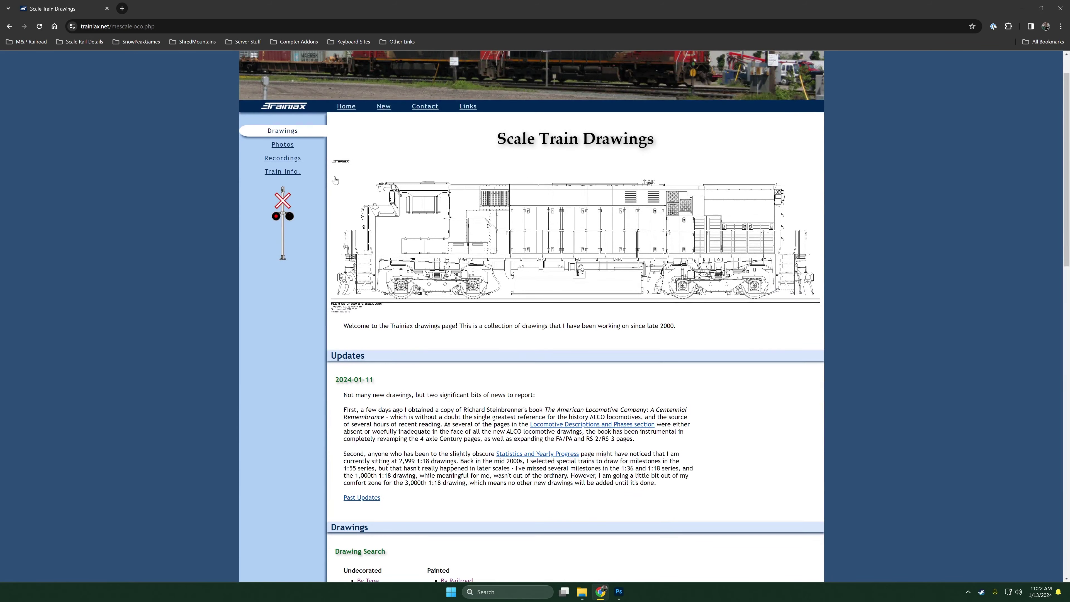
scroll(520, 322, down, 7)
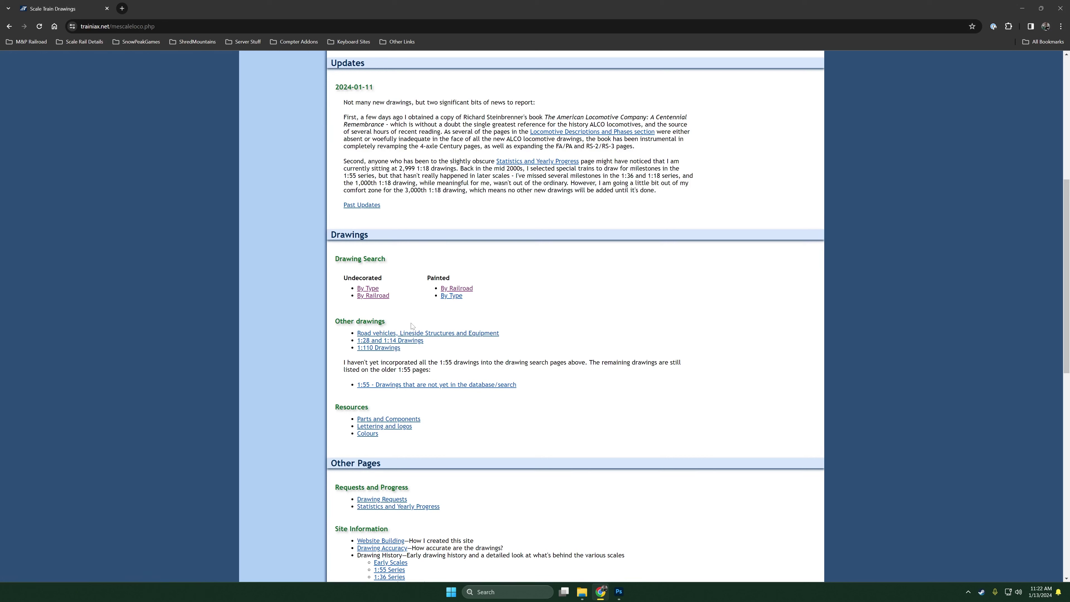
click(374, 290)
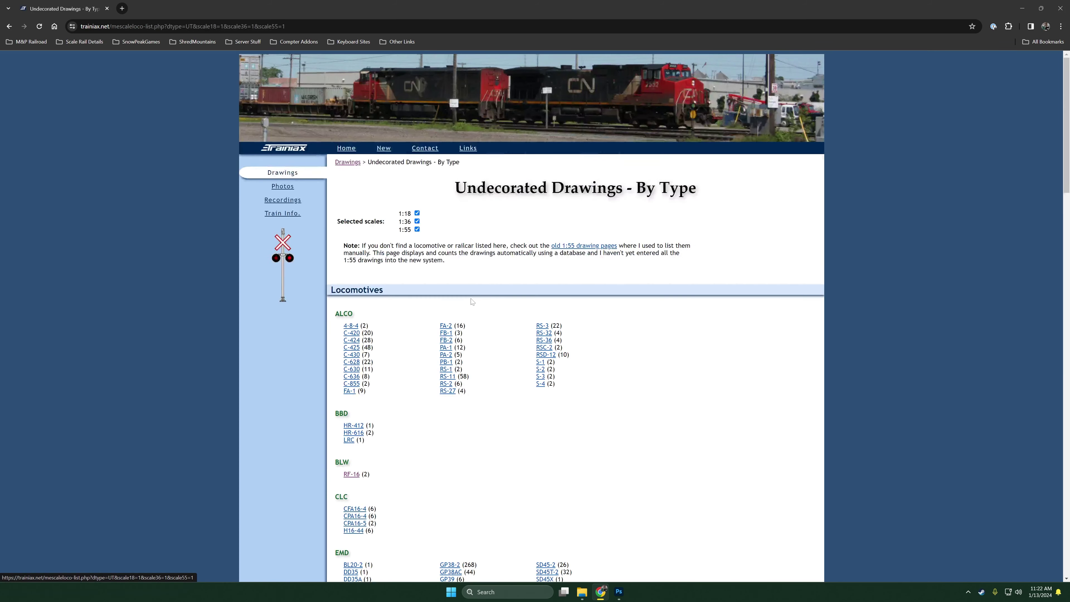
Exclude the 1:55 and 1:36 scales from the list and look through the remaining 1:18 drawings
scroll(606, 223, down, 4)
scroll(584, 220, up, 4)
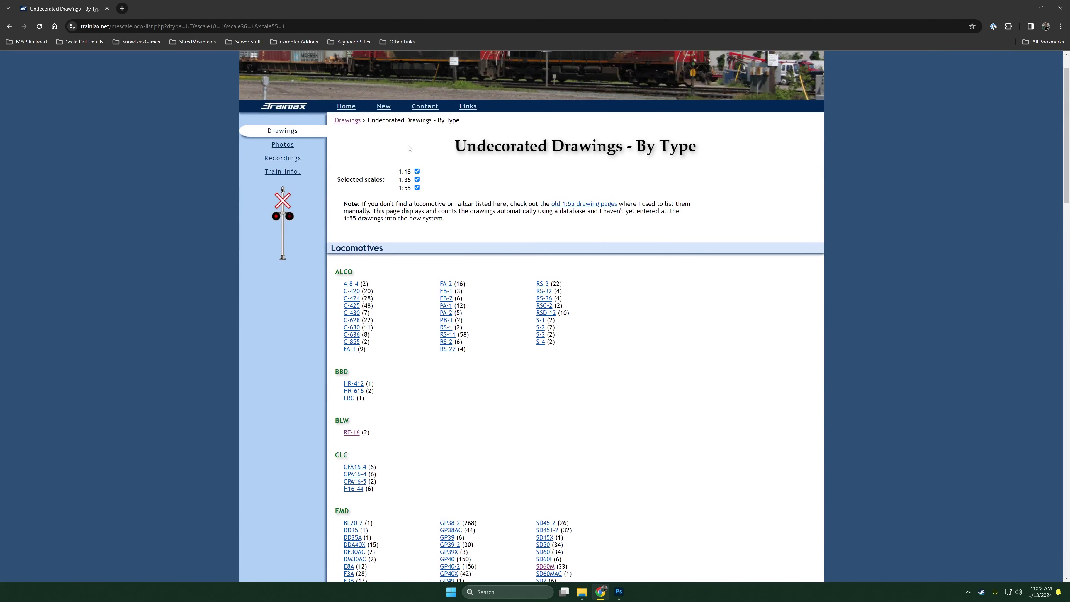
click(417, 188)
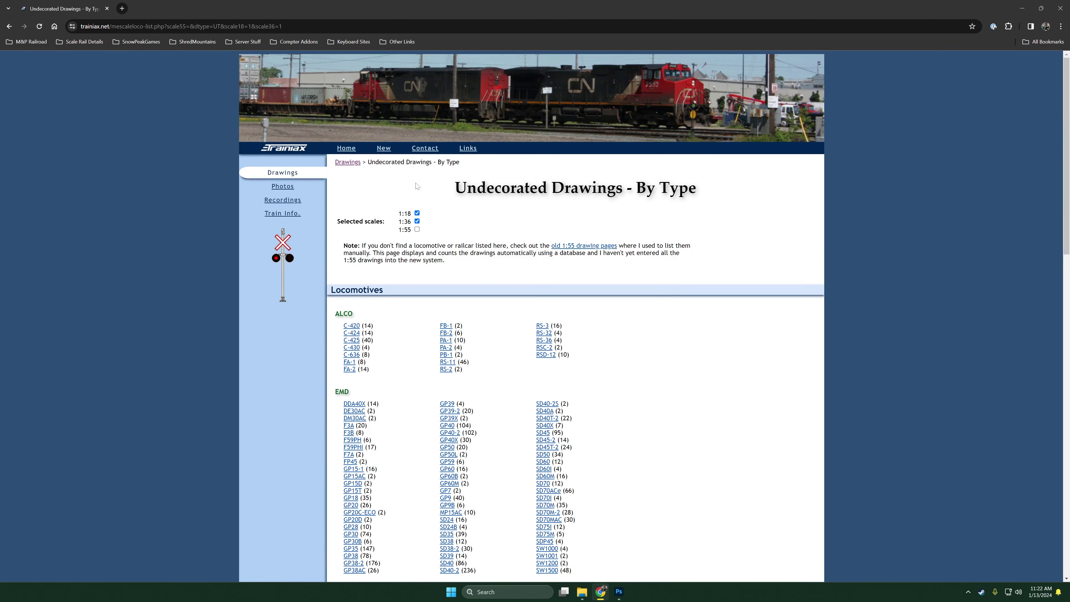
click(417, 221)
scroll(469, 278, down, 4)
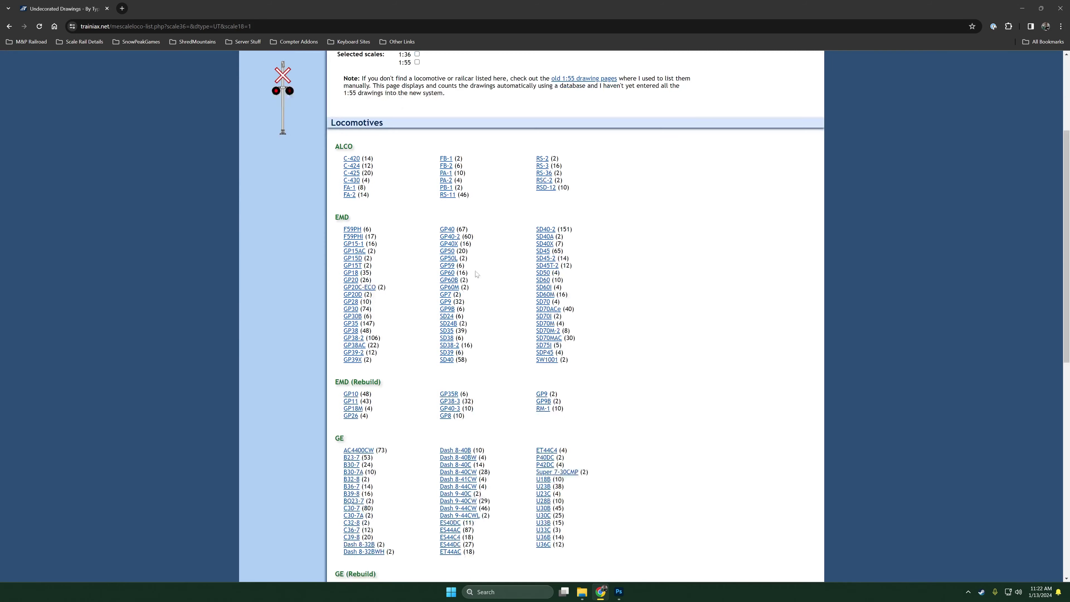
scroll(577, 168, up, 2)
scroll(578, 168, down, 10)
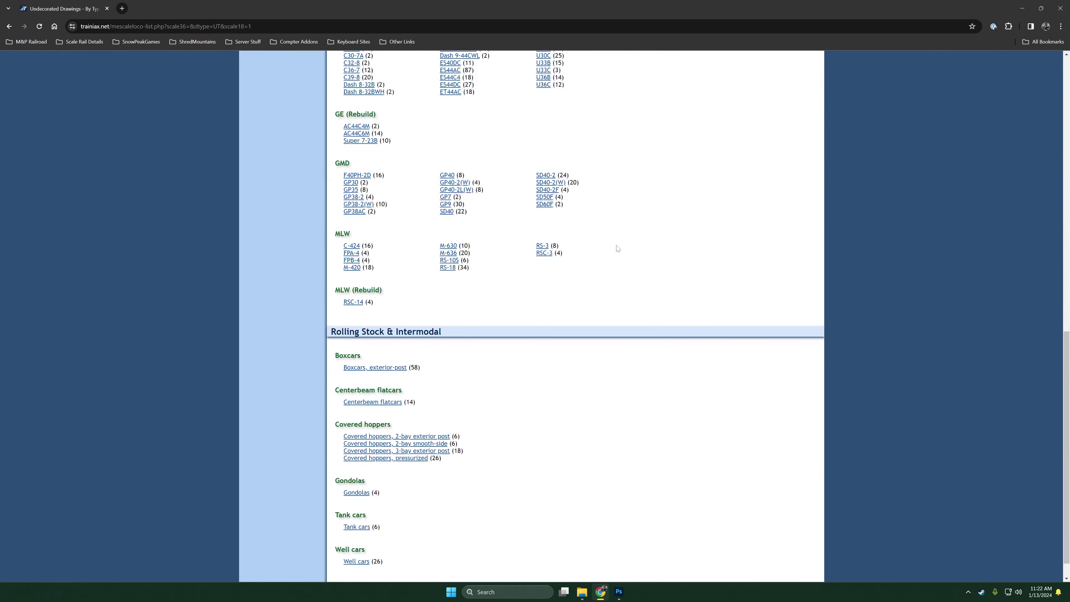
scroll(619, 256, up, 10)
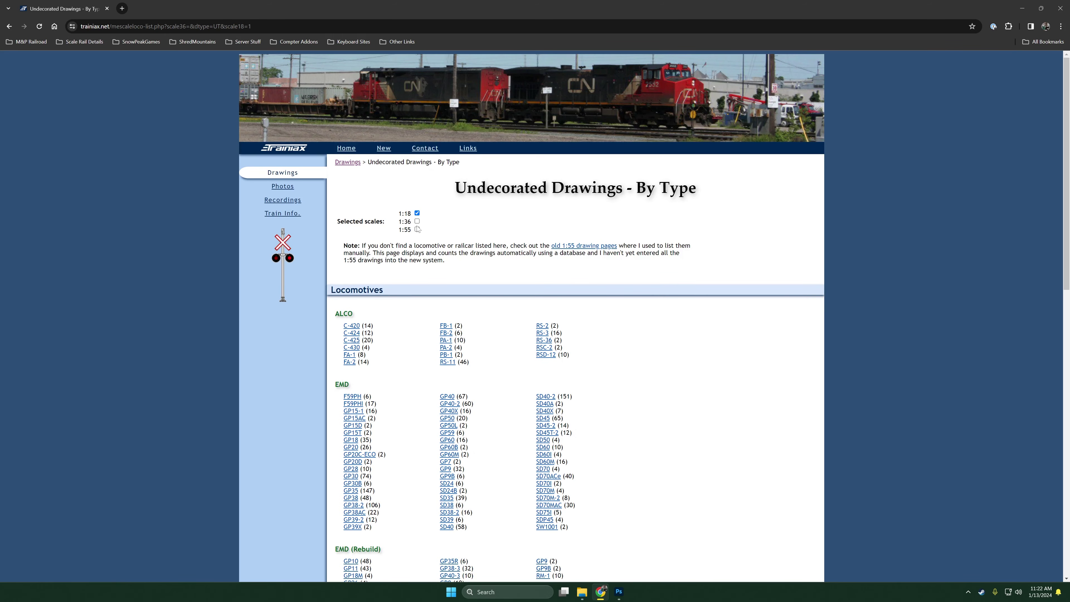
Include the 1:36 and 1:55 scales in the drawing list again
click(417, 222)
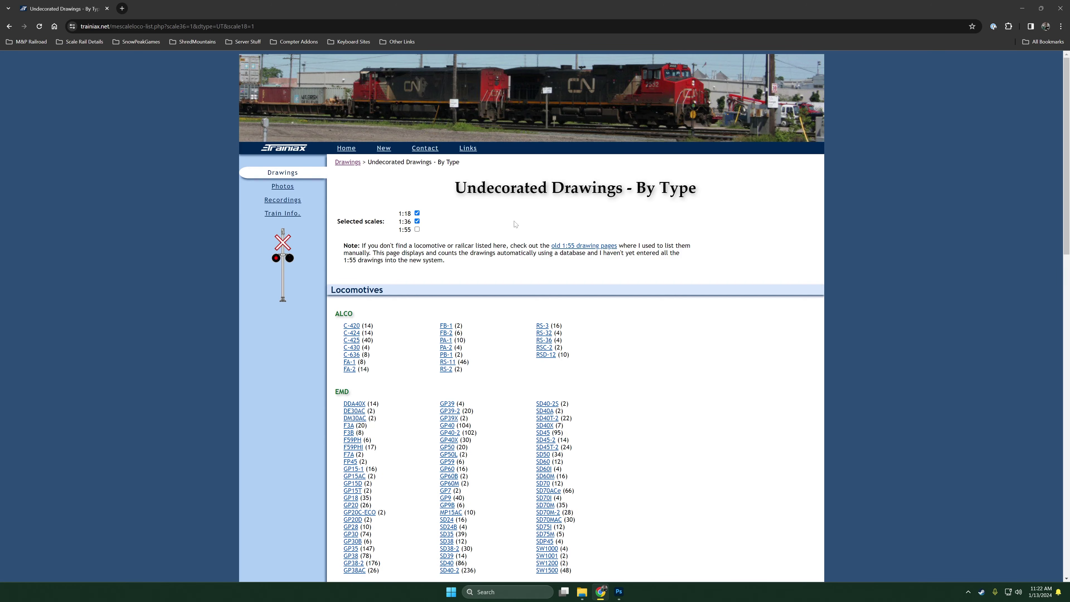
scroll(563, 275, down, 15)
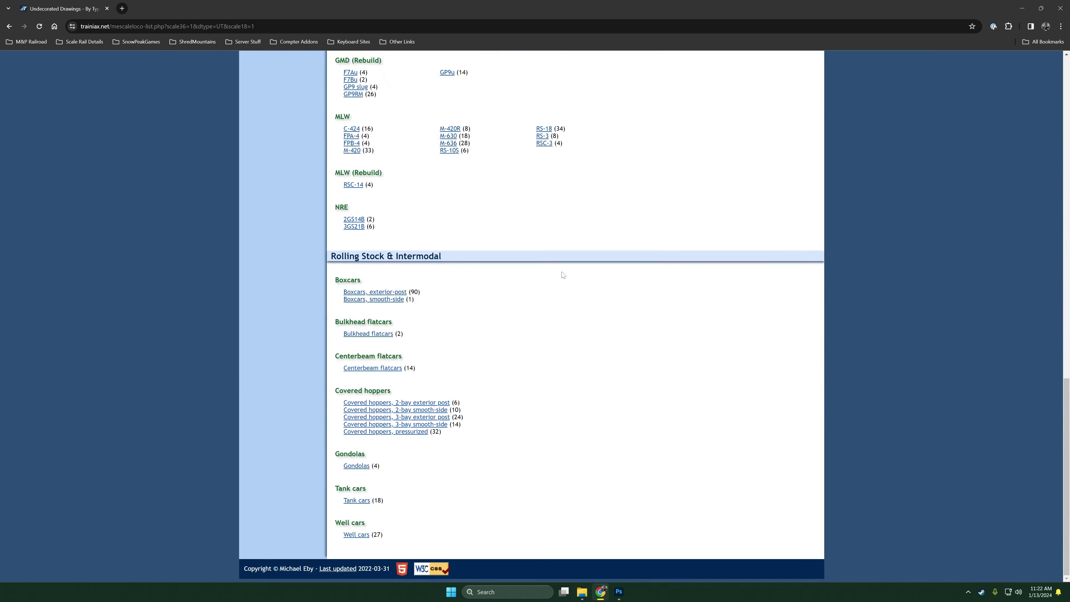
scroll(564, 277, up, 20)
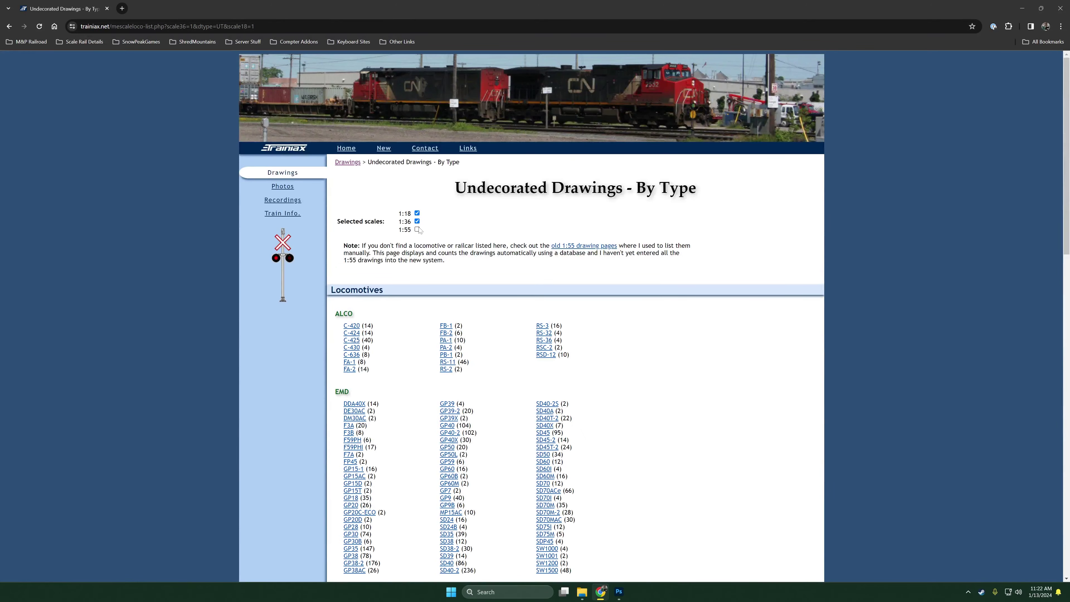
scroll(584, 316, down, 15)
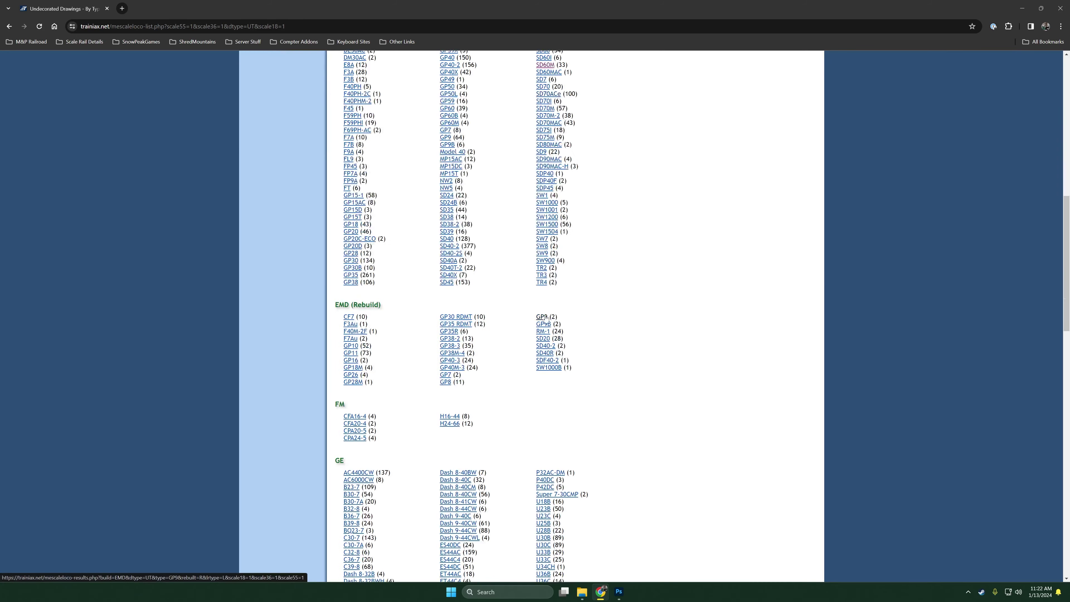
Open the 2-bay smooth-side covered hoppers and show the right-facing 1:18 ARI 3272 cu-ft Center Flow drawing, phase 2b
scroll(584, 316, down, 15)
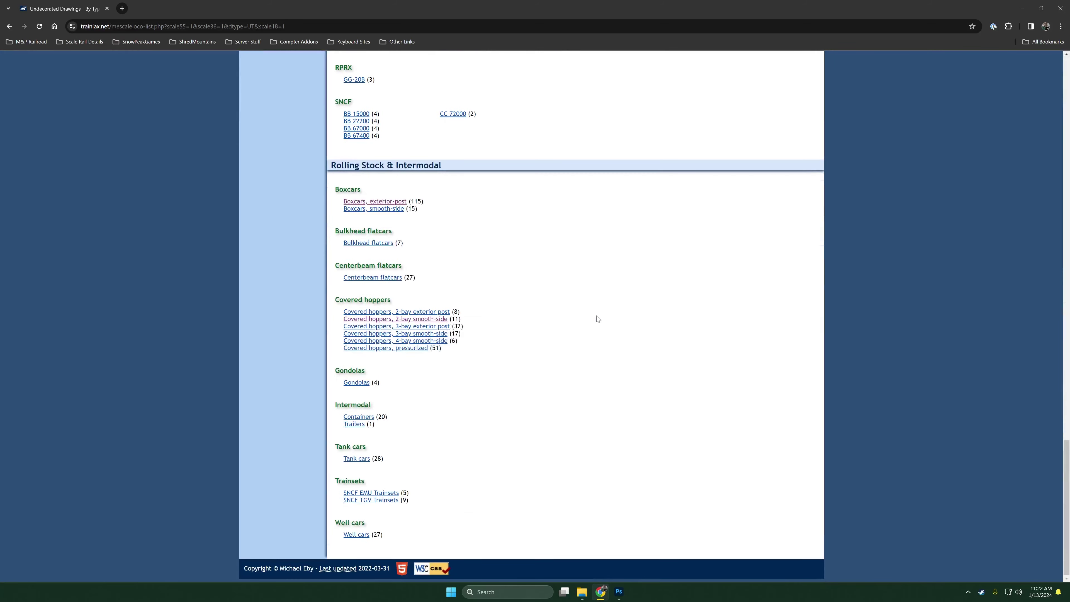
click(423, 319)
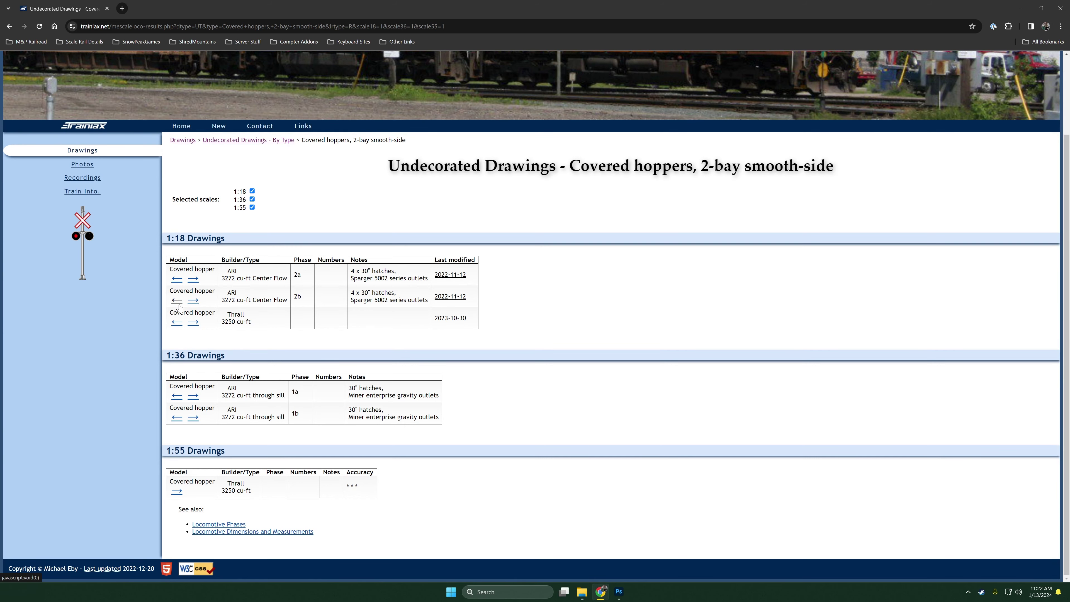
click(190, 302)
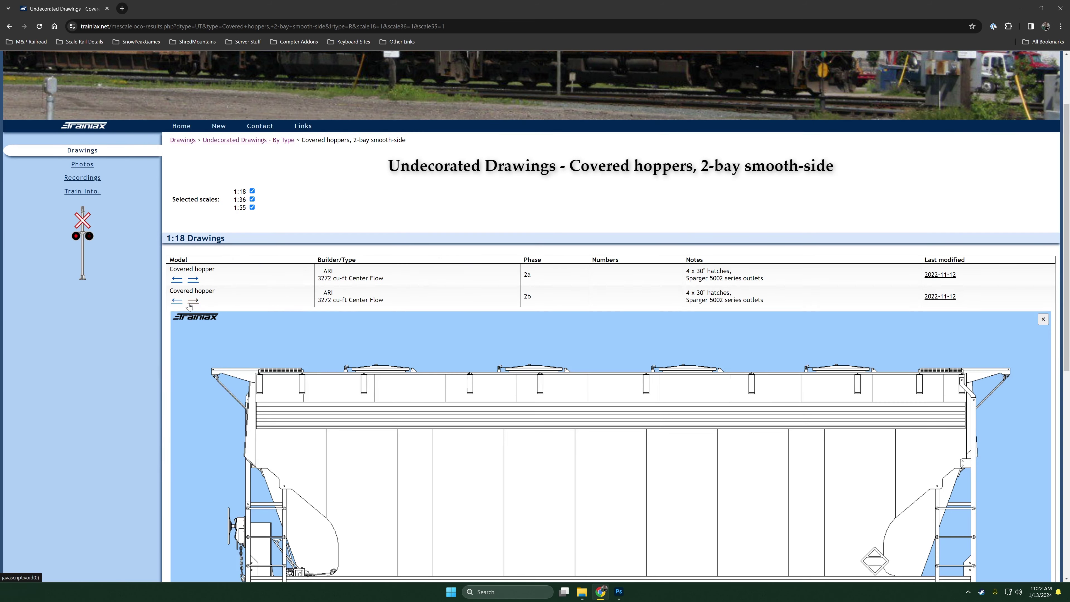
Compare the right- and left-facing versions of the phase 2b hopper drawing, ending with the left-facing one displayed
scroll(430, 341, down, 4)
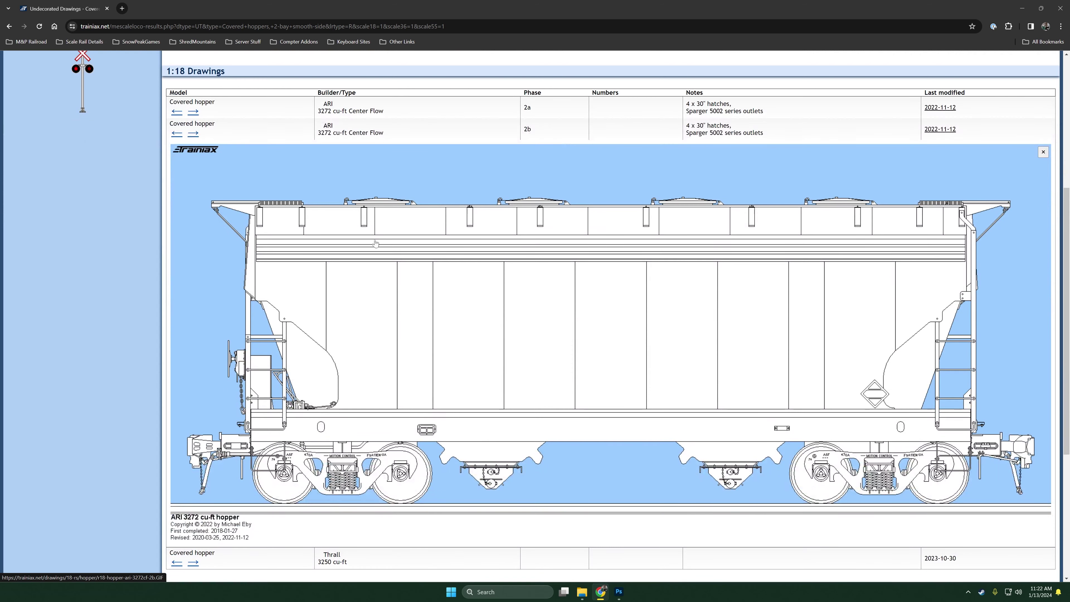
click(178, 134)
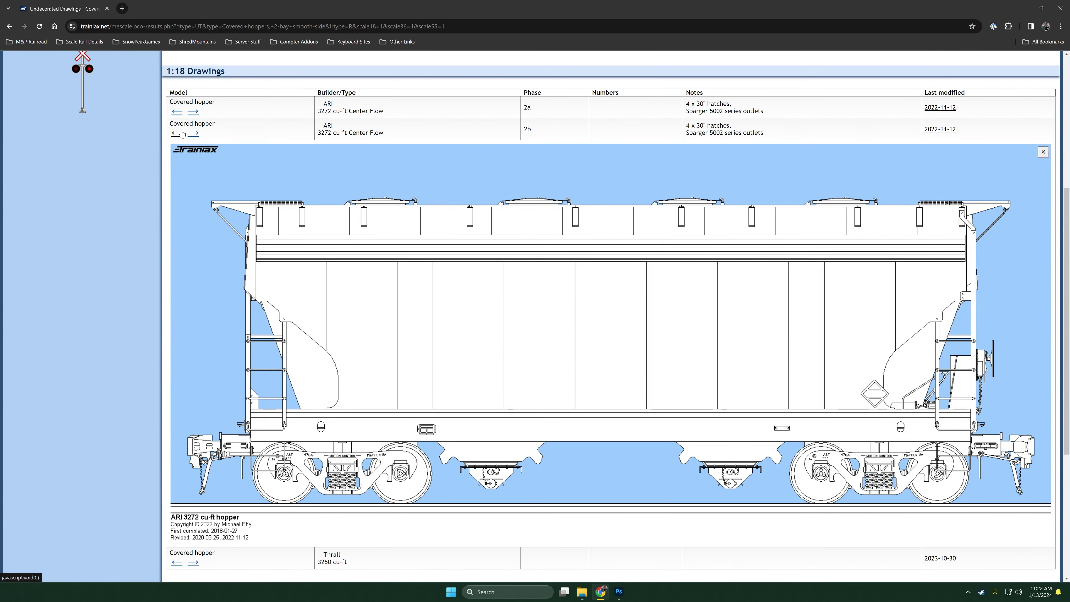
click(193, 134)
click(176, 134)
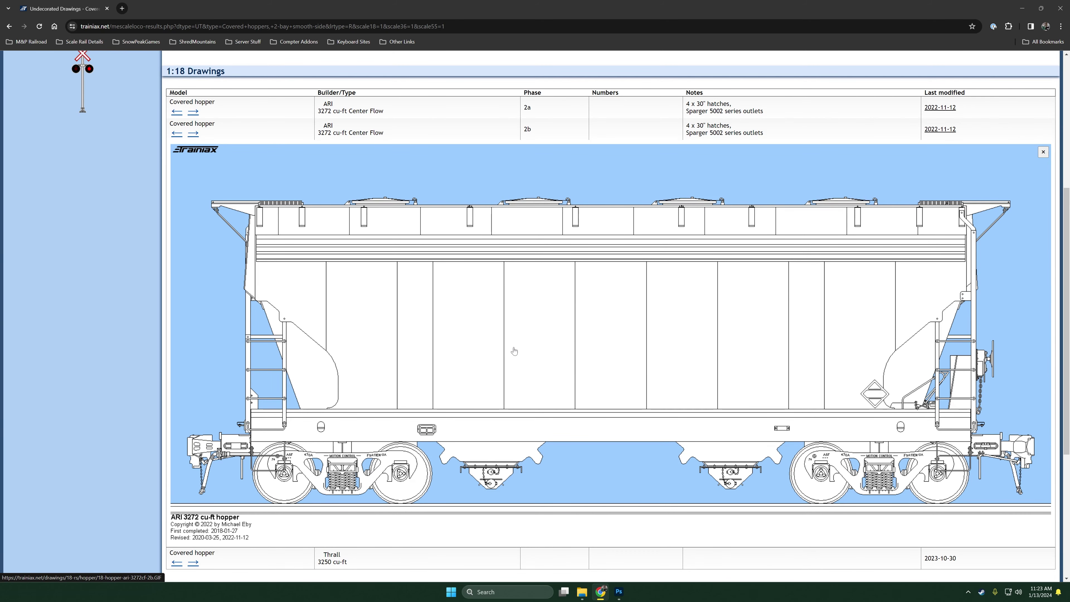
Examine the left-facing hopper drawing, open it full size in its own tab and bring up the image's save options
scroll(508, 321, down, 1)
scroll(507, 318, up, 1)
scroll(440, 362, down, 1)
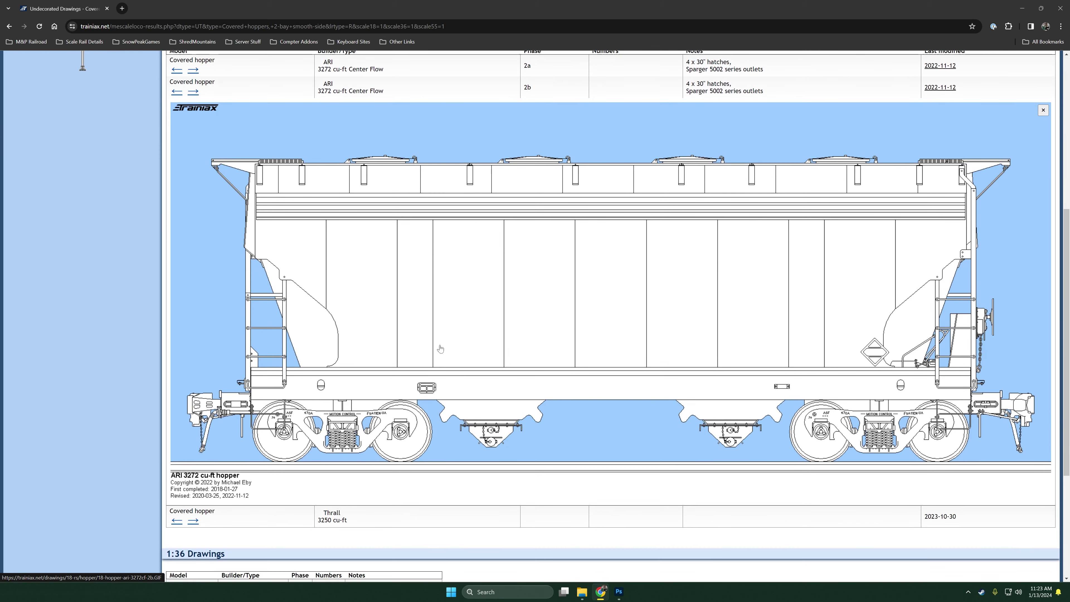
scroll(590, 349, down, 3)
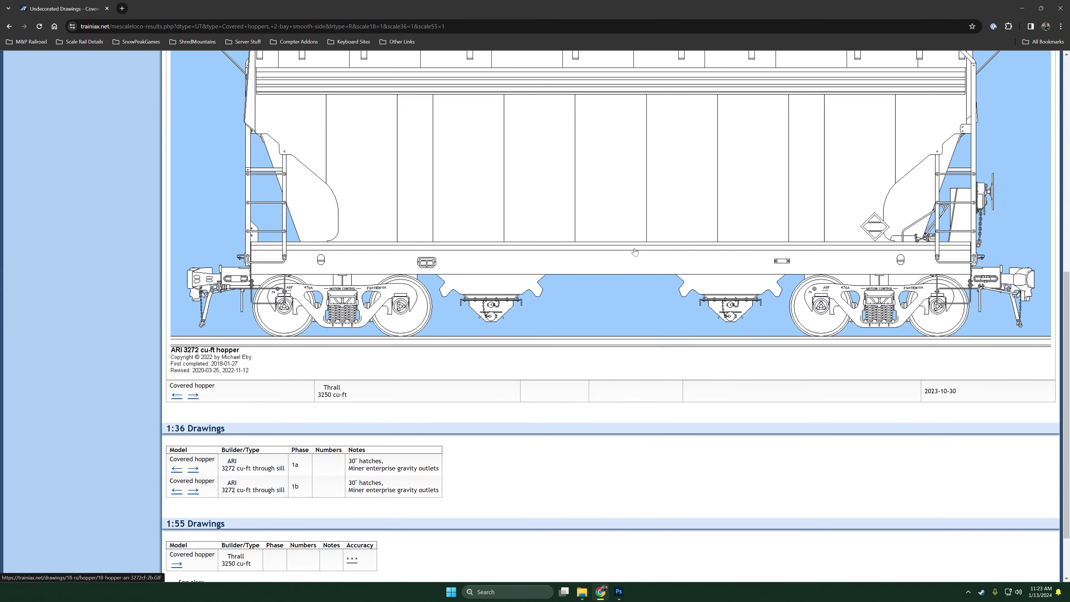
scroll(553, 333, up, 4)
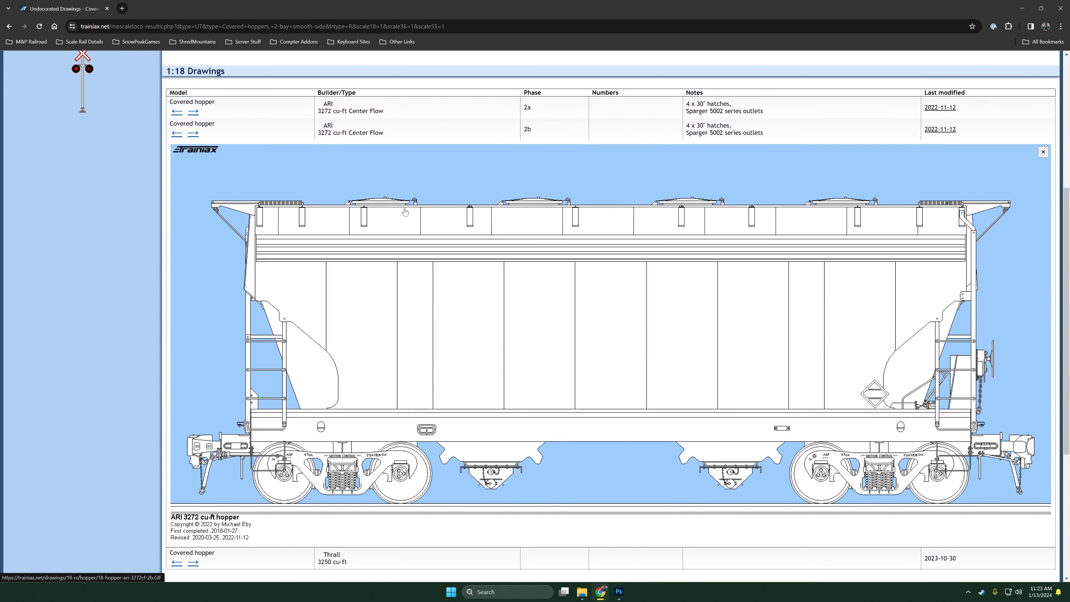
click(532, 255)
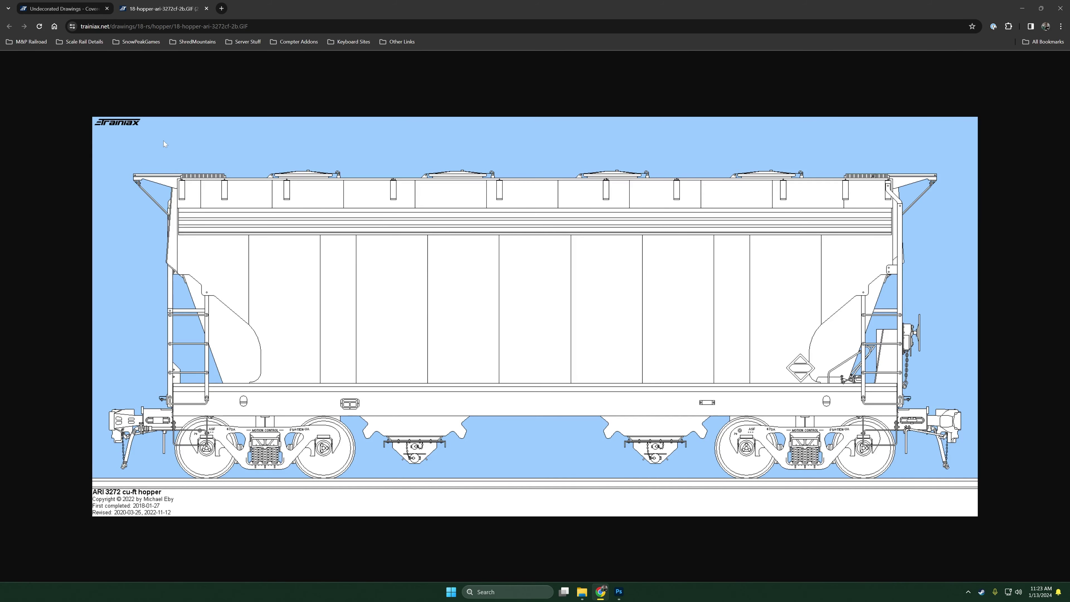
right_click(511, 247)
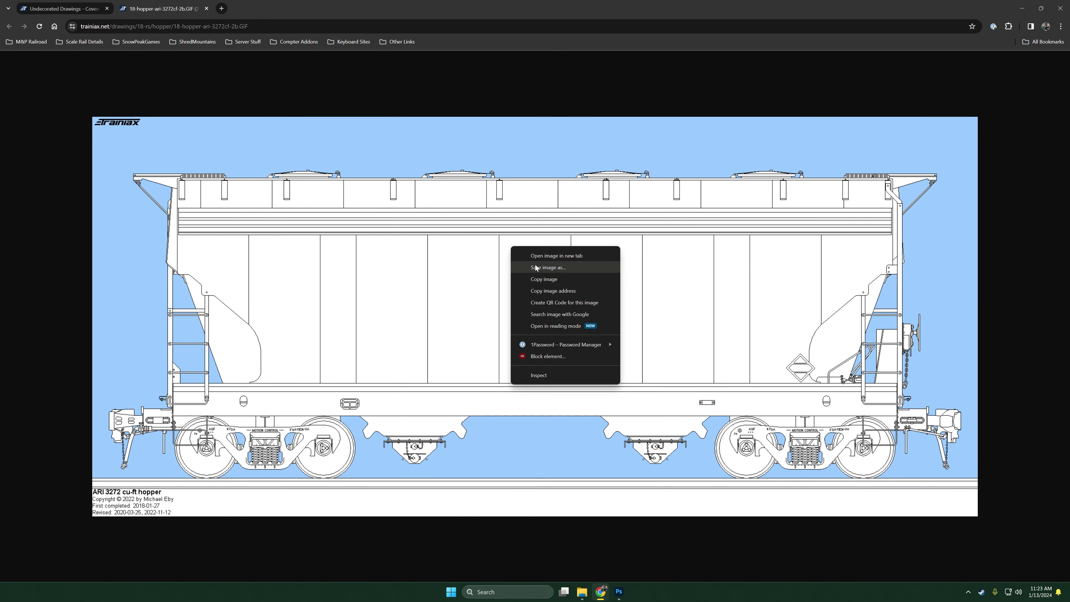
Switch to File Explorer, look at the files in the SD60M drawings folder and return to the Drawings folder
key(super+e)
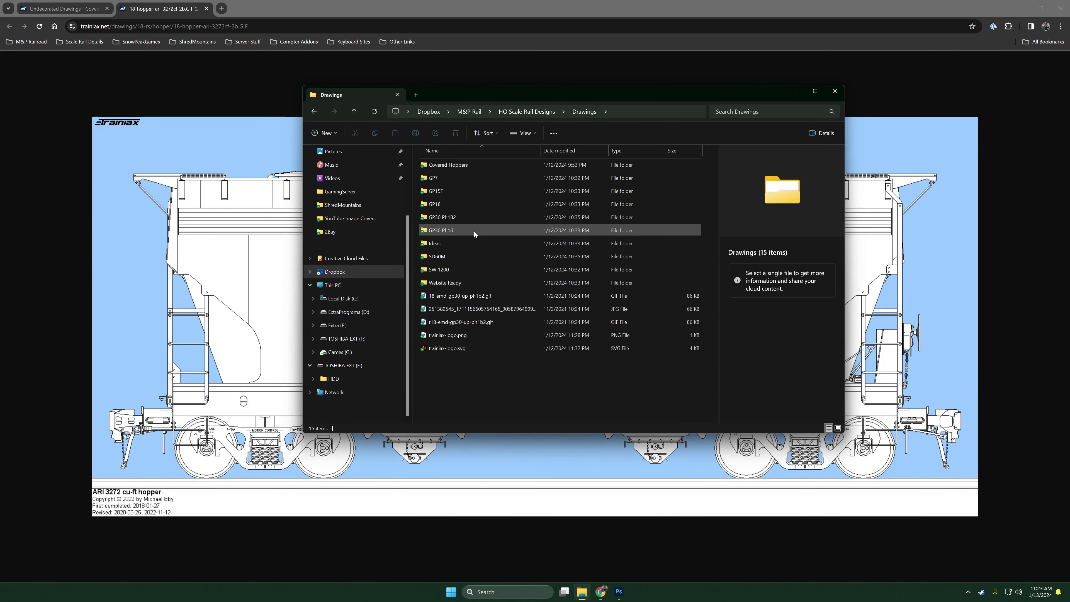
double_click(453, 257)
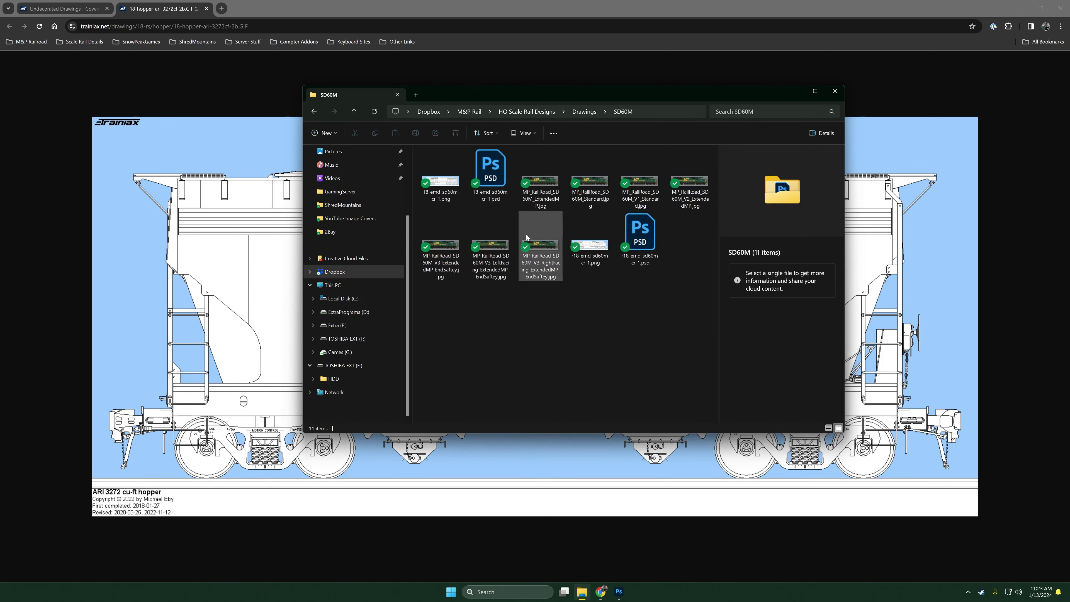
key(alt+Left)
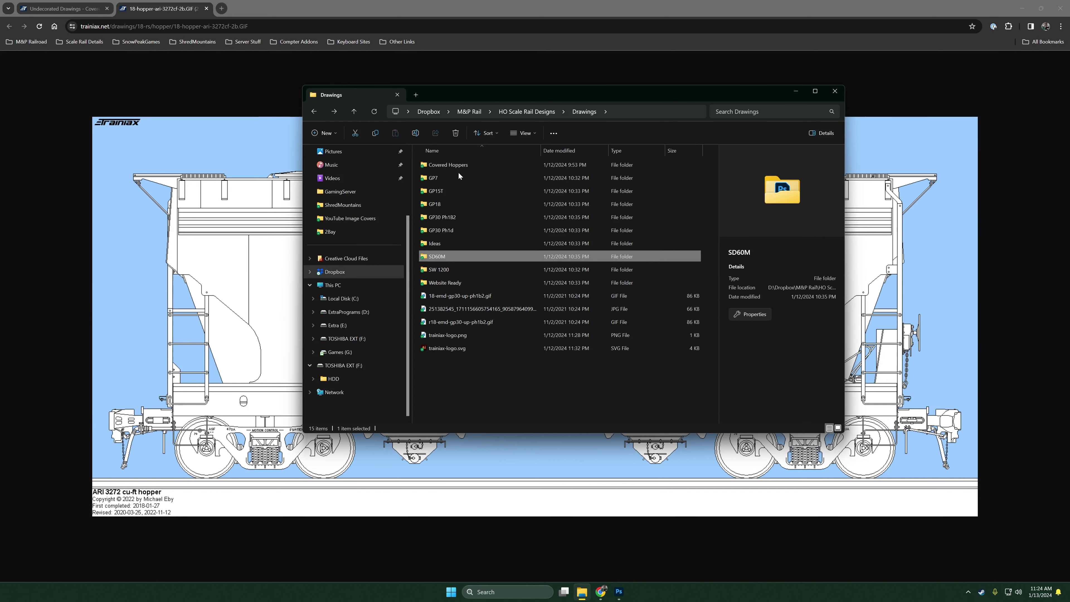
Open the 2Bay folder inside Covered Hoppers and minimise the browser window
double_click(465, 166)
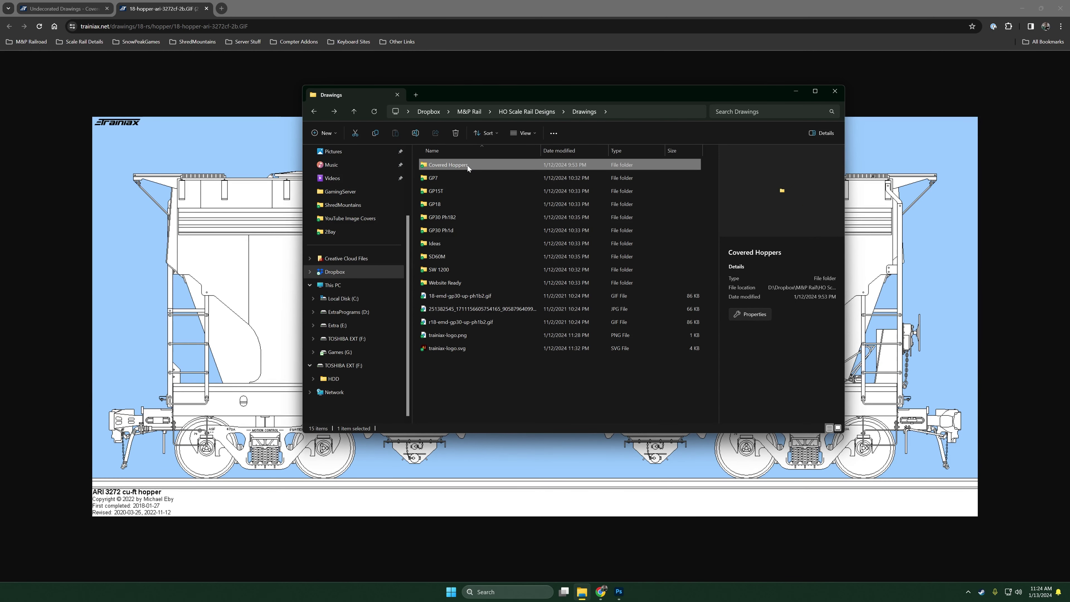
double_click(461, 167)
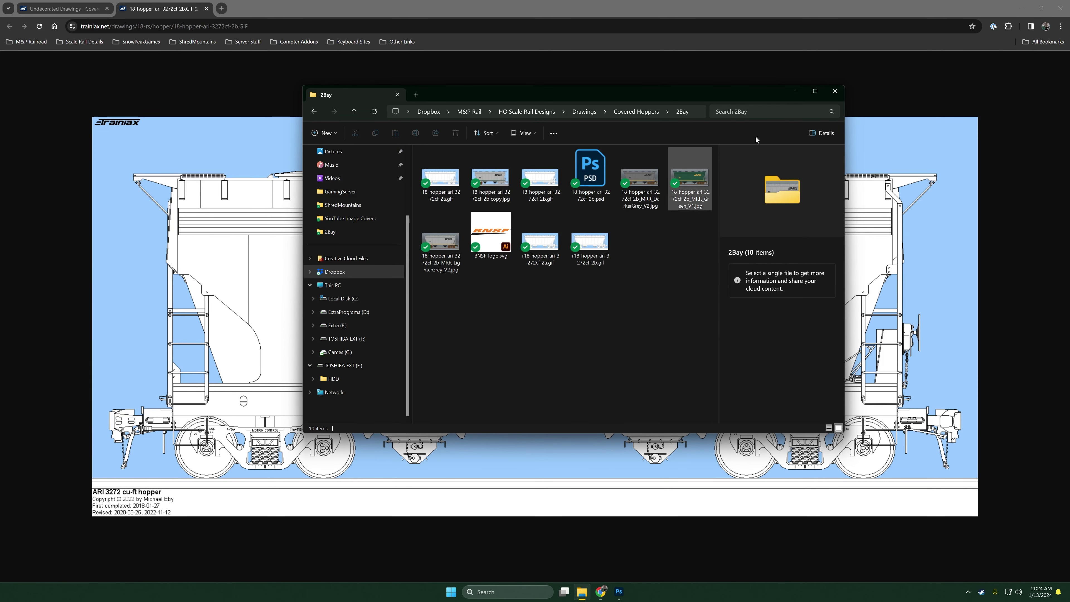
click(1020, 9)
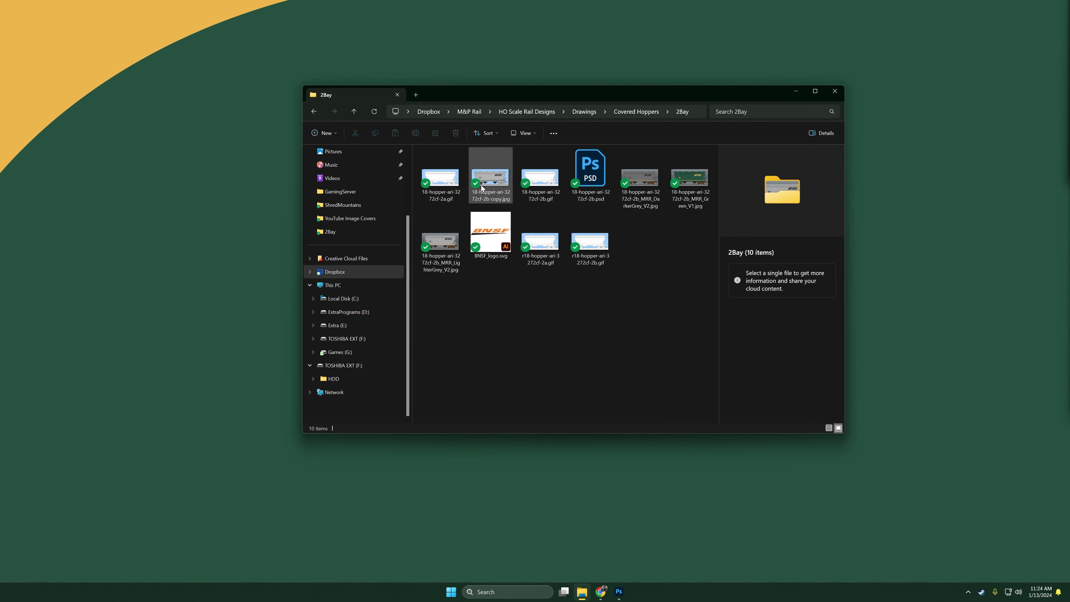
Open 18-hopper-ari-3272cf-2a.gif from the 2Bay folder in Photoshop and check the options of its Index layer
click(441, 180)
drag(500, 254, 555, 244)
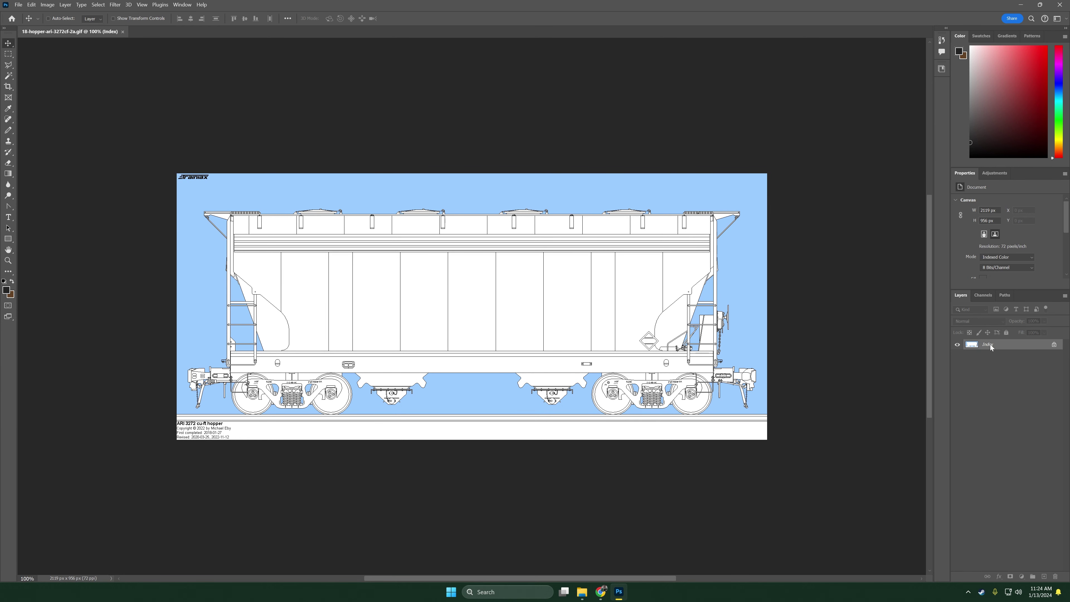
right_click(979, 344)
click(970, 362)
Convert the hopper drawing's image mode from Indexed Color to RGB Color
click(47, 6)
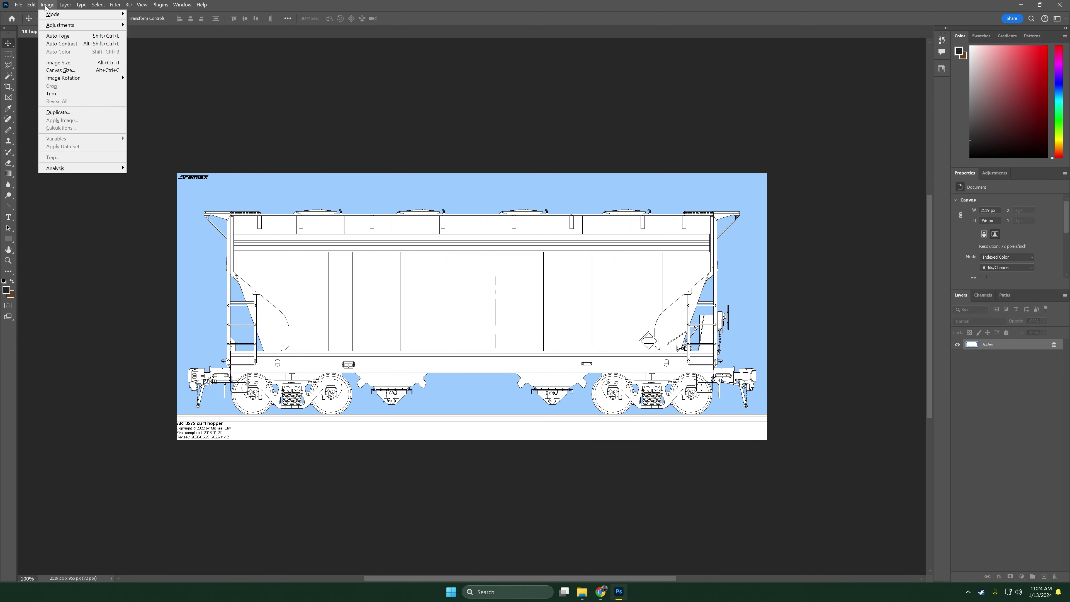
mouse_move(87, 15)
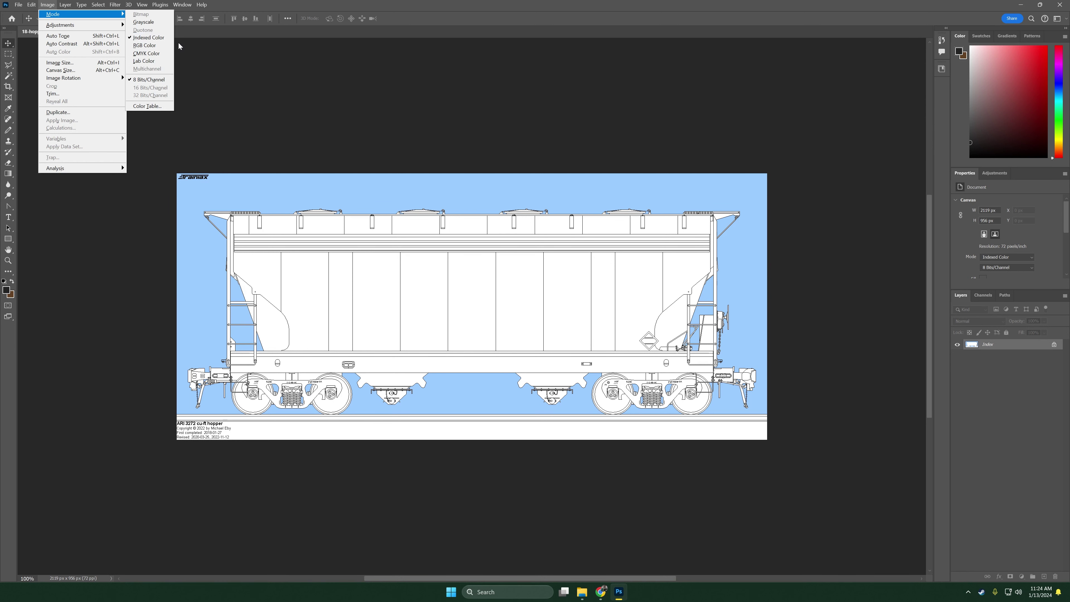
click(154, 47)
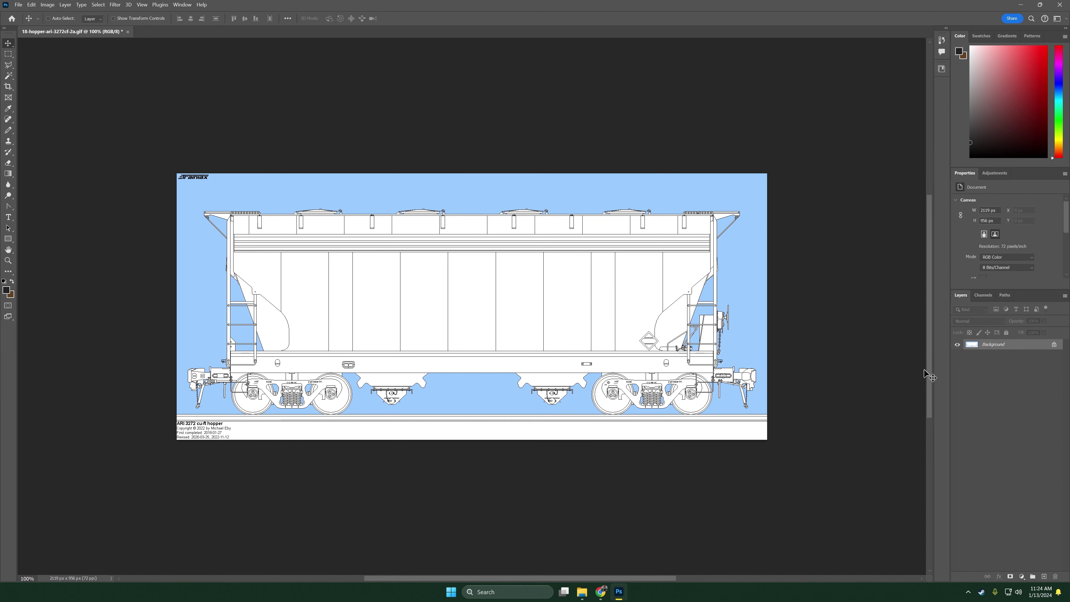
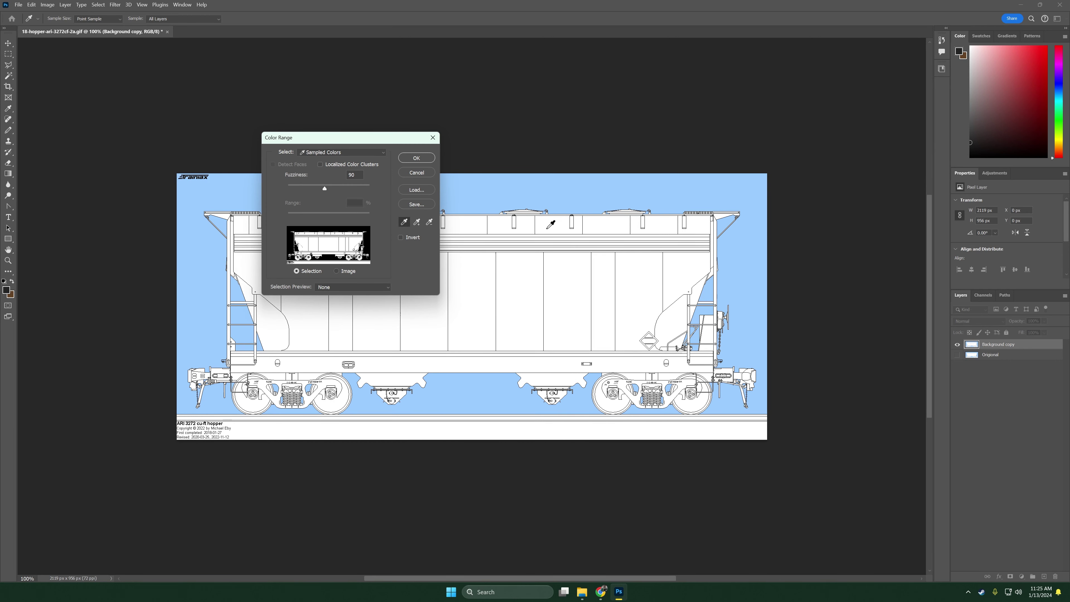
Select the blue background of the hopper drawing by sampling its color with Color Range
click(503, 194)
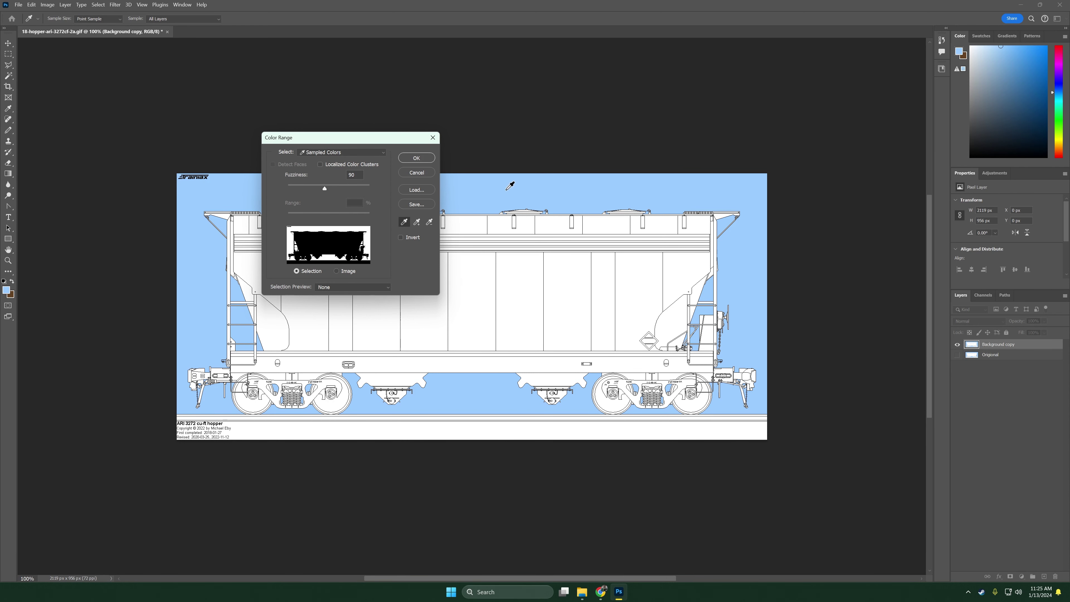
click(515, 264)
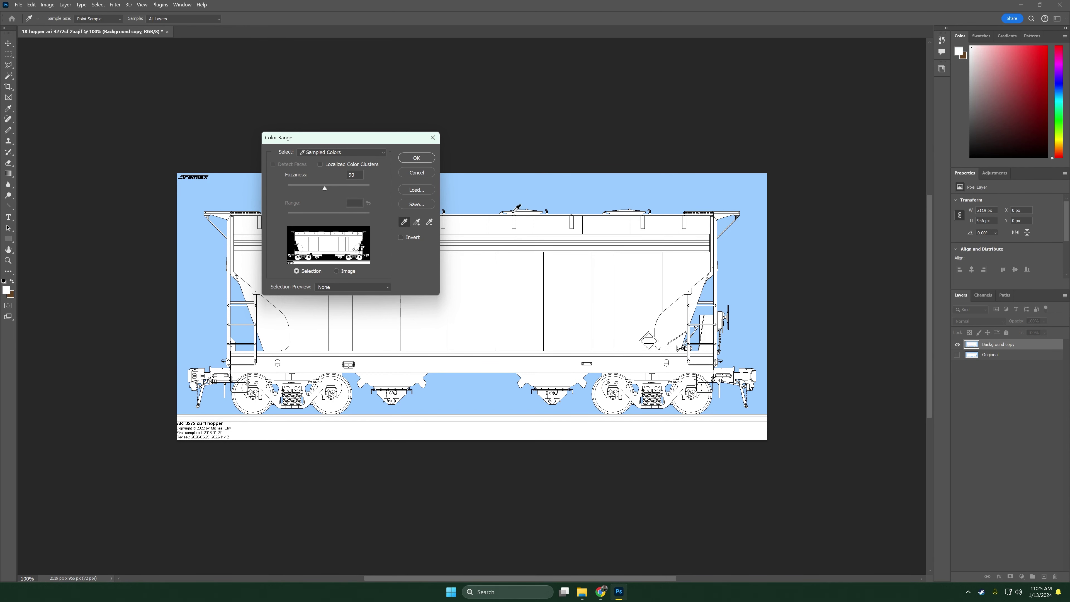
click(510, 180)
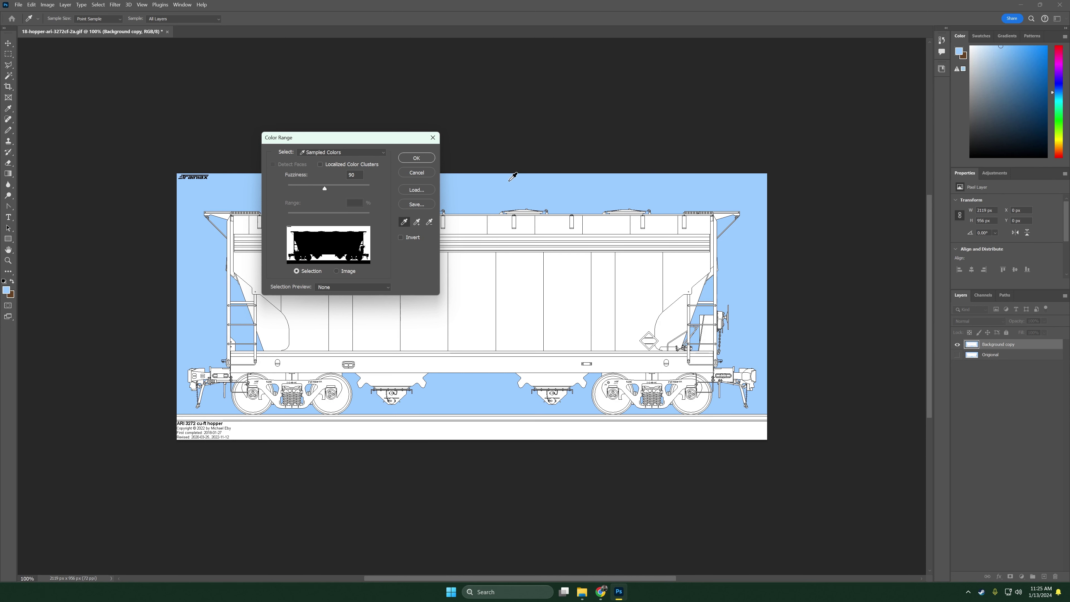
click(510, 261)
click(508, 199)
click(432, 160)
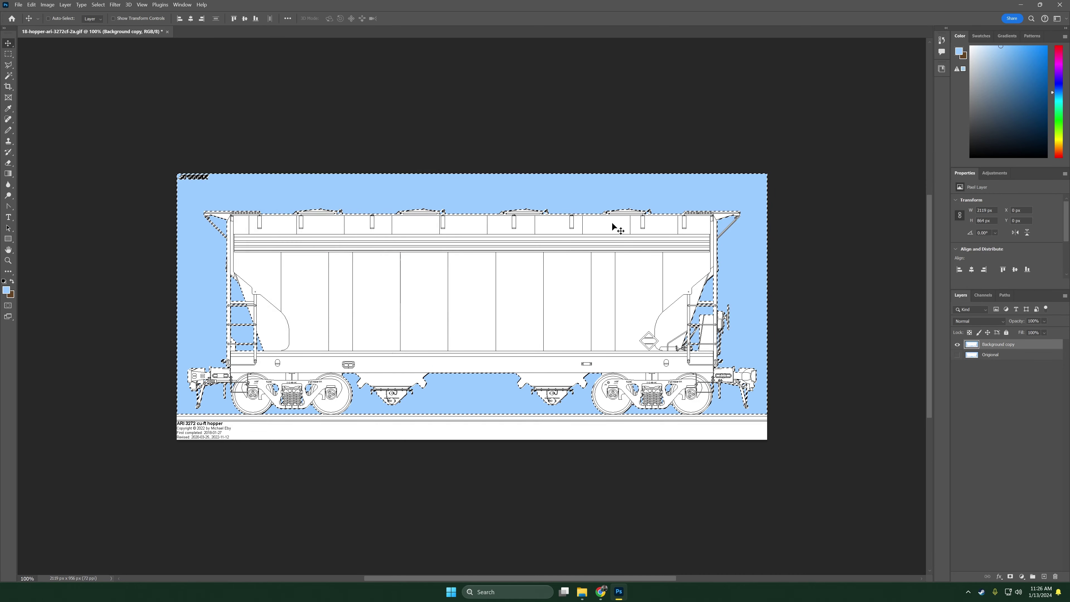
Cut the selected blue background from the Background copy layer and paste it in place on a new layer
scroll(722, 333, up, 5)
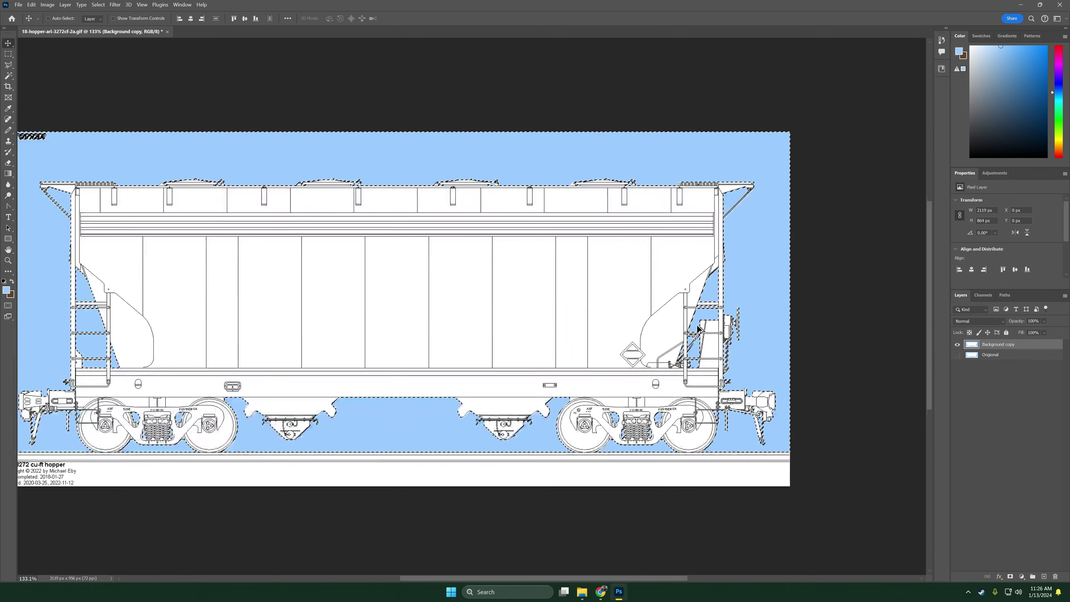
scroll(721, 333, down, 4)
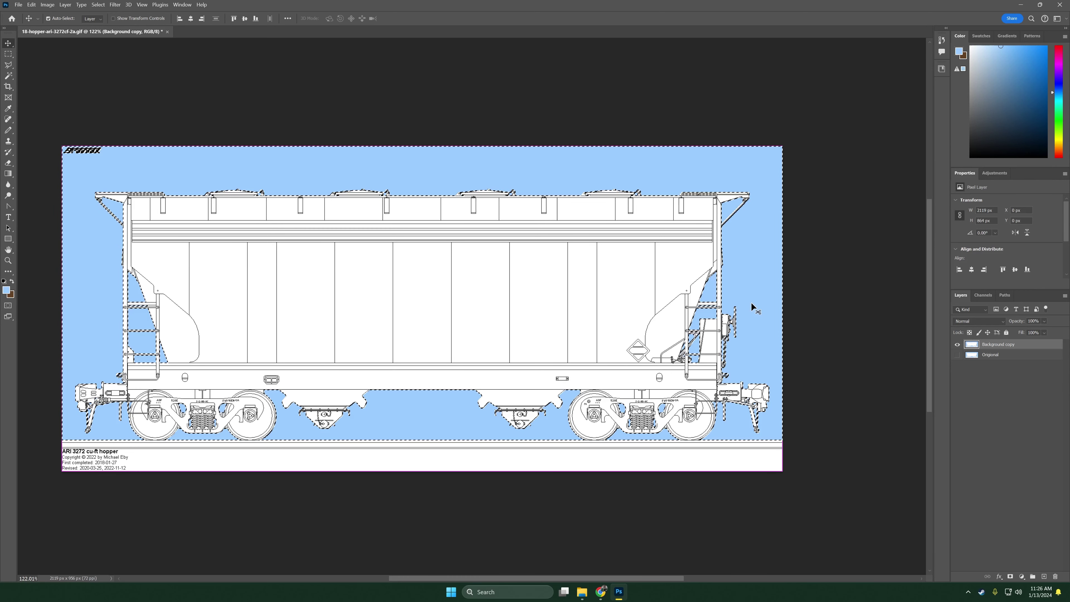
key(ctrl)
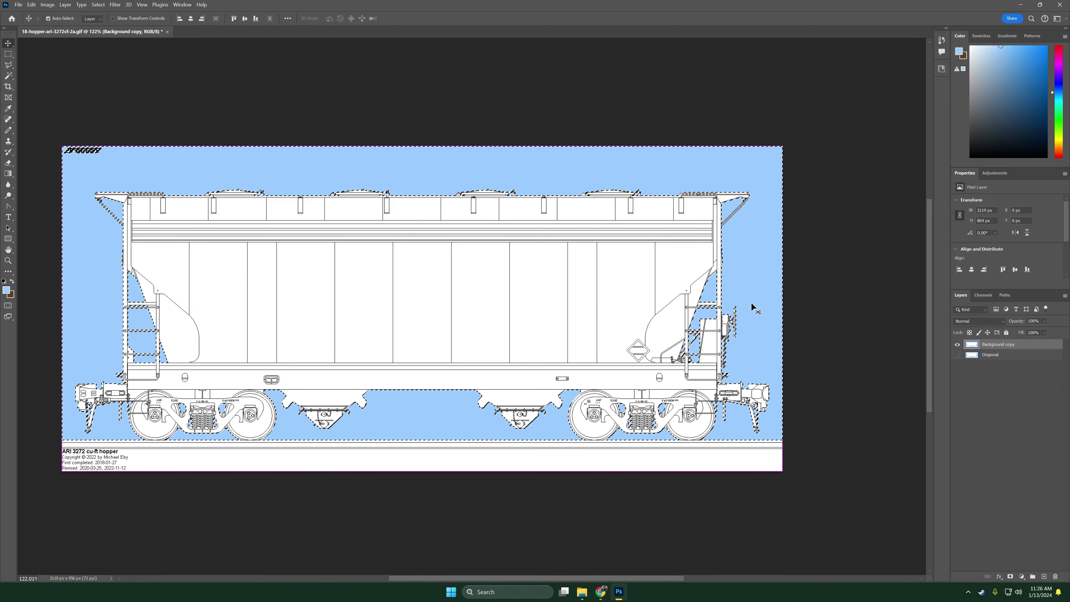
key(ctrl+d)
scroll(747, 297, left, 2)
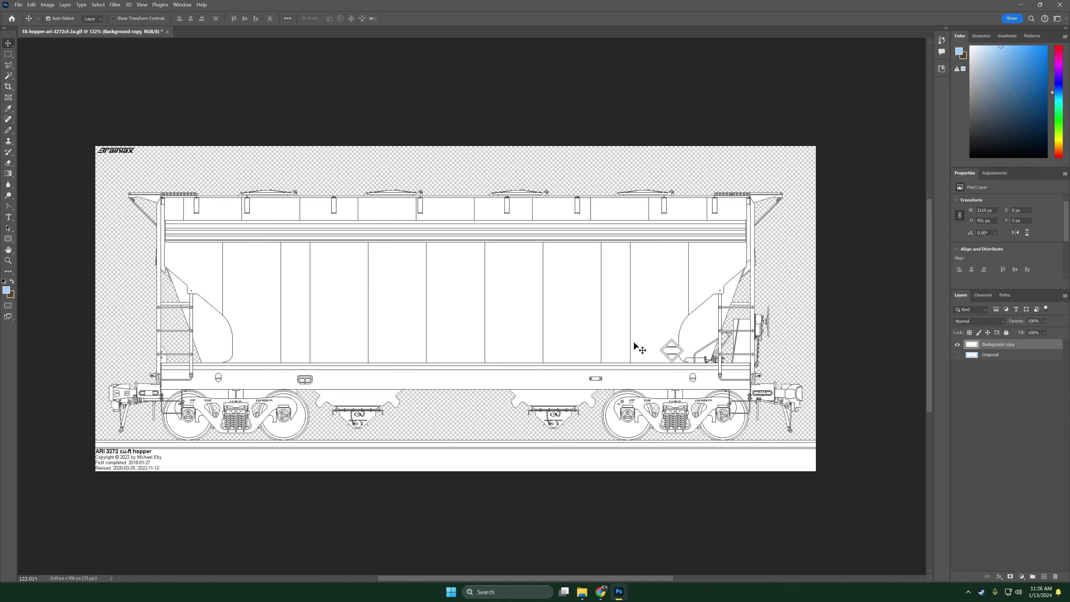
key(ctrl+shift+v)
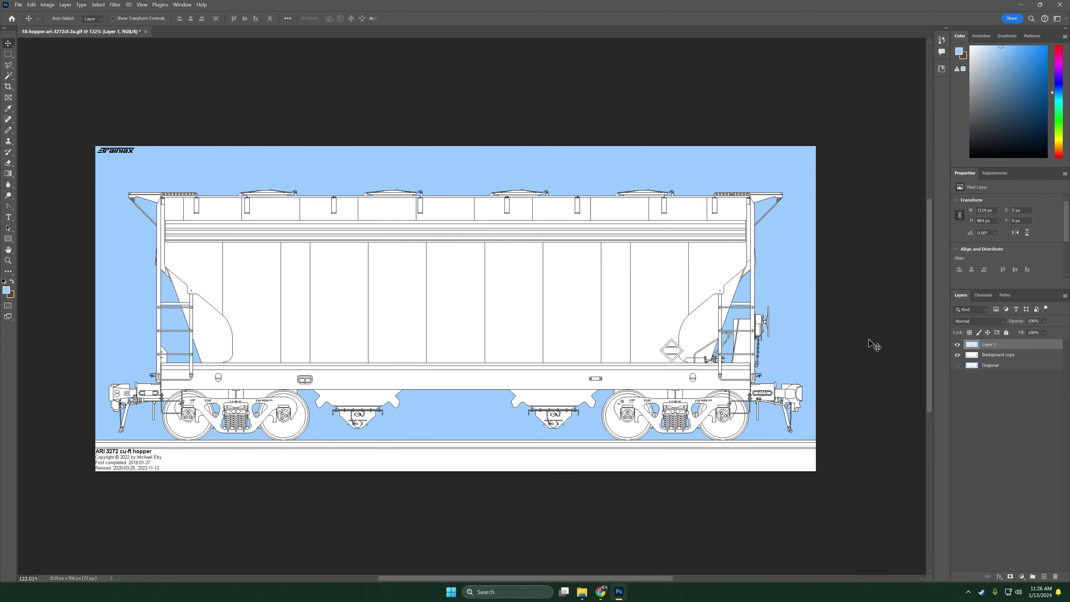
Try an ordinary paste of the blue background with Layer 1 hidden, delete the pasted copy and show Layer 1 again
click(959, 345)
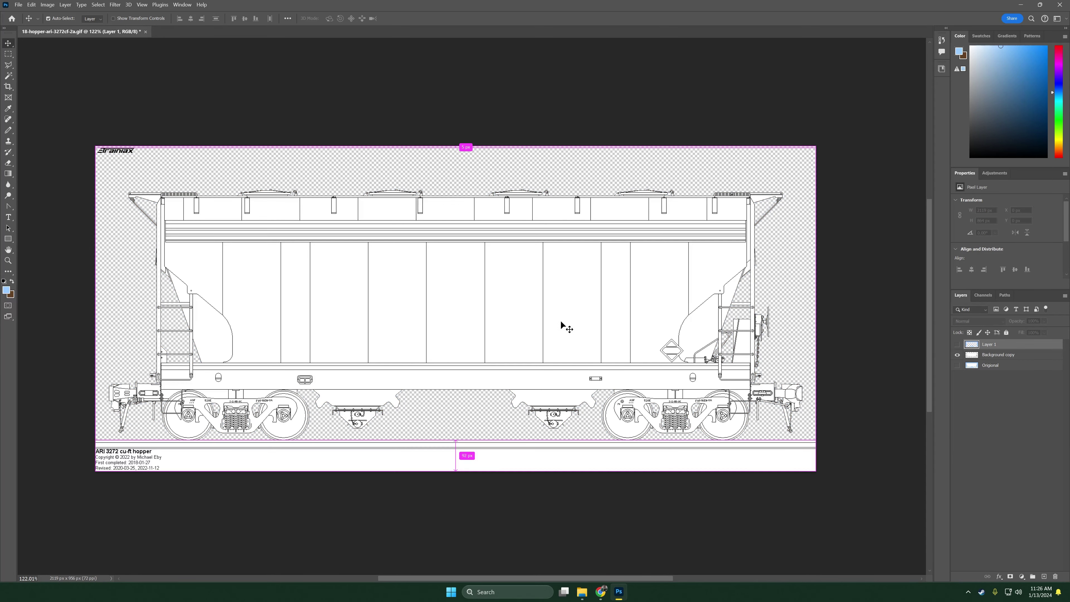
key(ctrl+v)
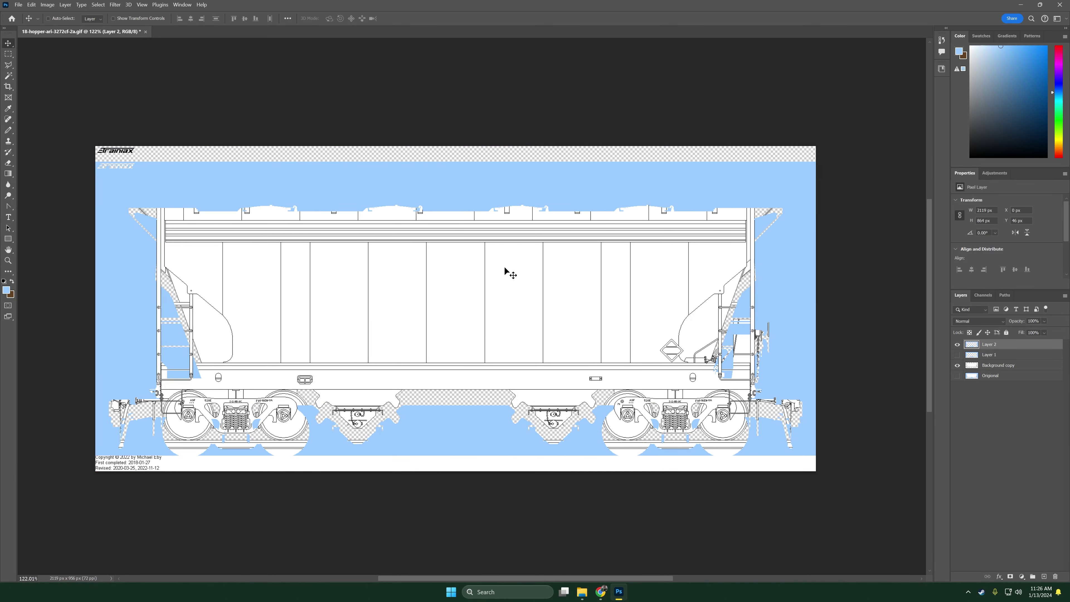
drag(507, 273, 521, 255)
key(Delete)
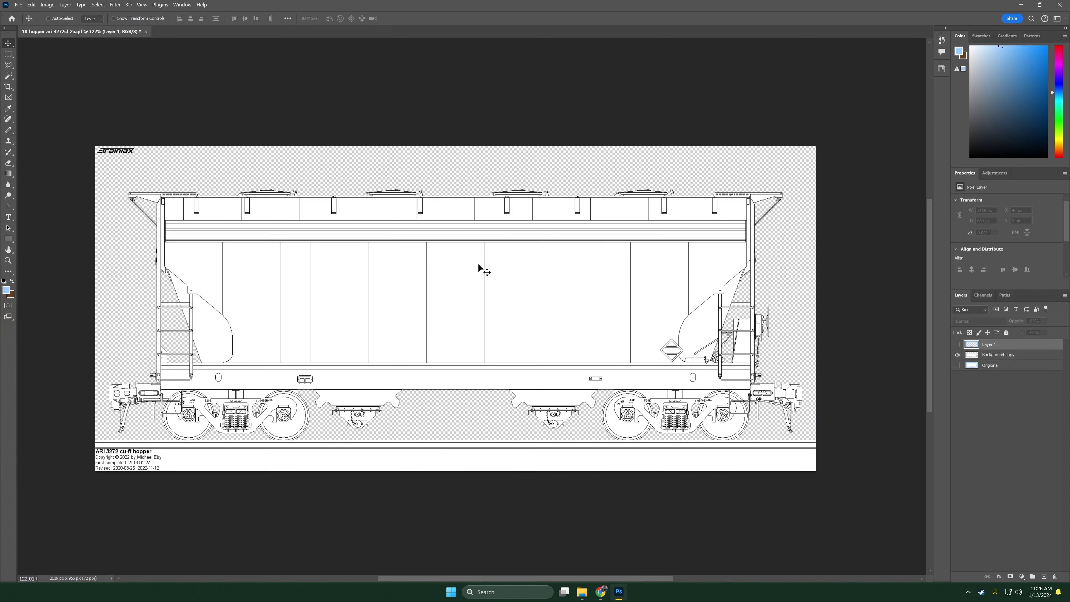
click(958, 345)
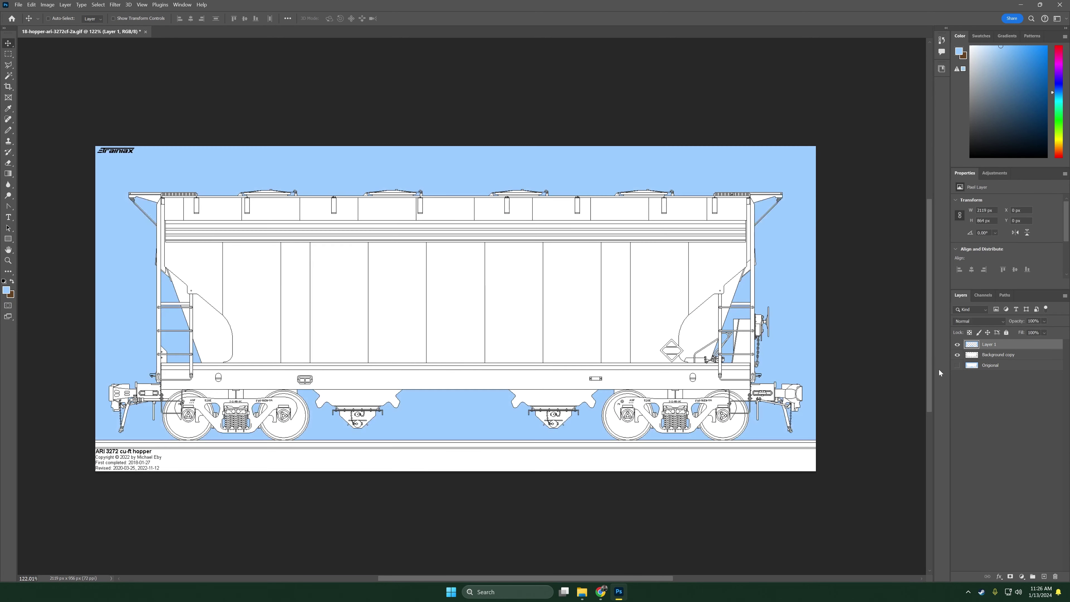
Select the white areas of the Background copy layer by sampling the hopper body with Color Range
click(987, 356)
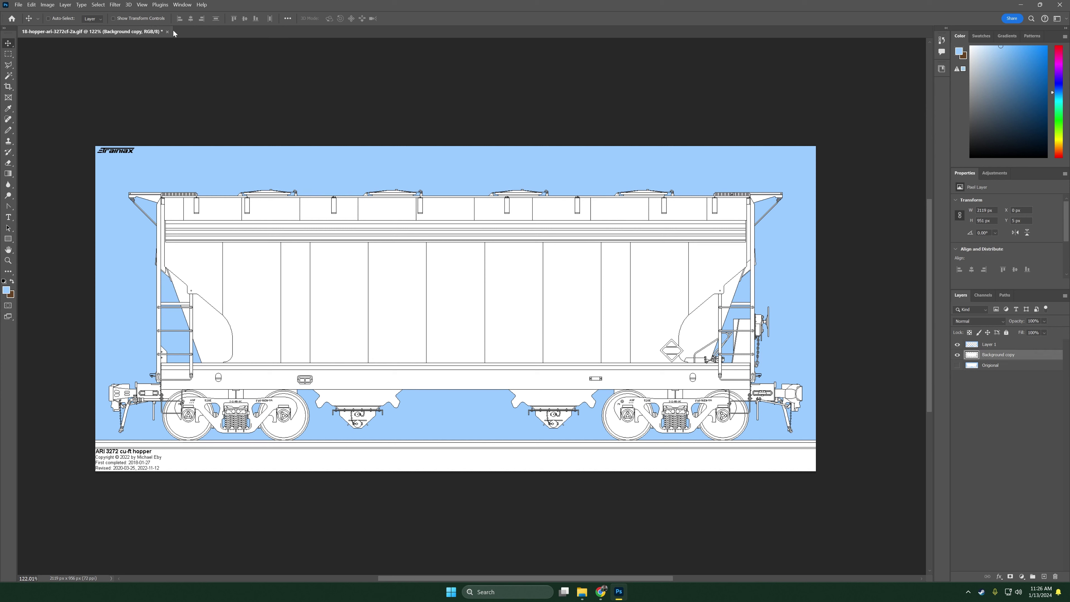
click(98, 5)
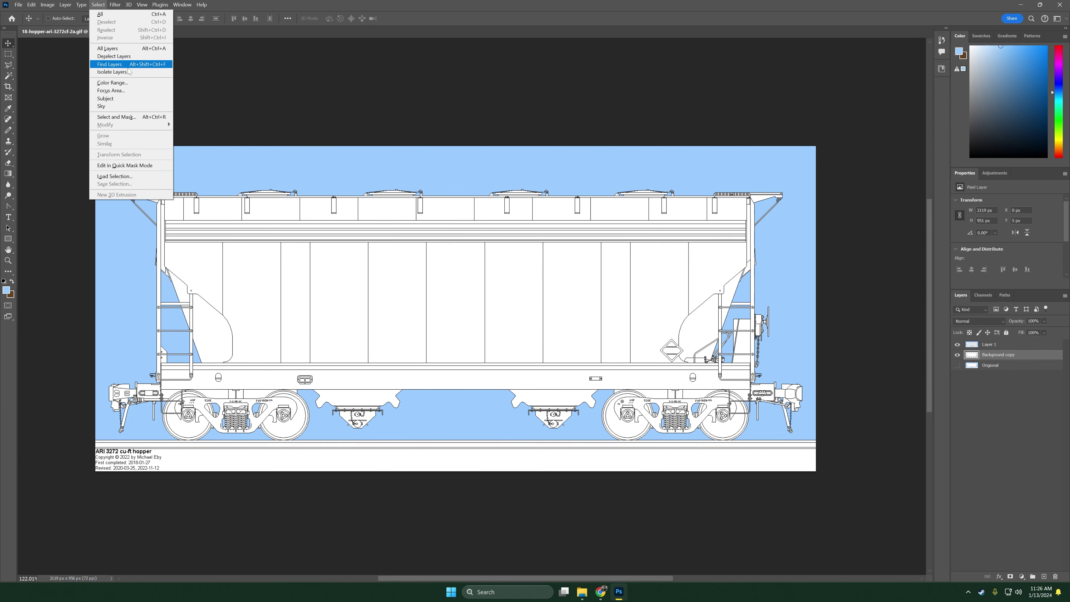
click(112, 83)
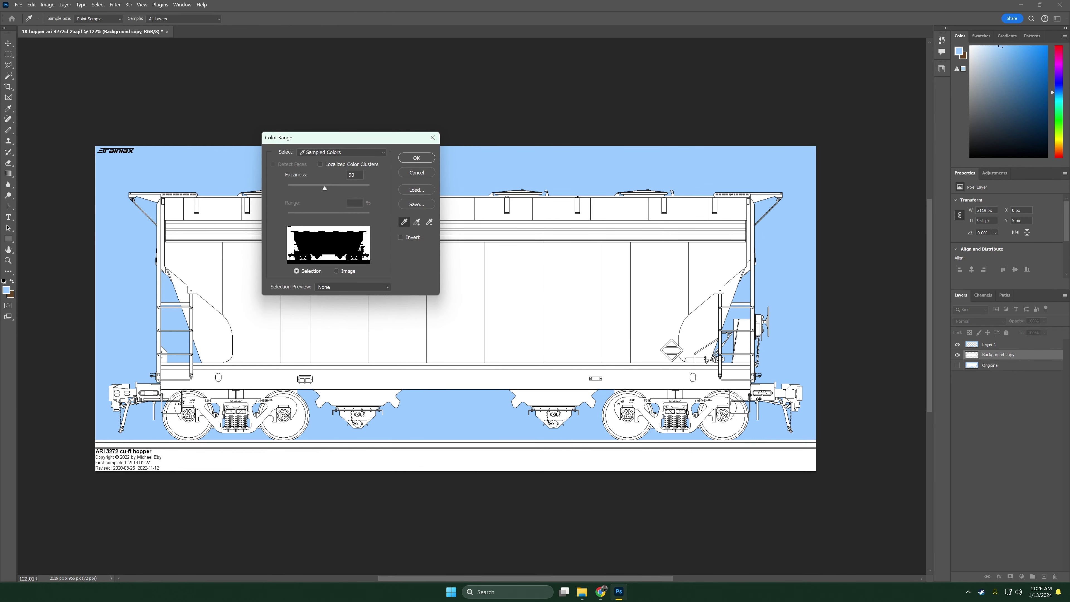
click(459, 264)
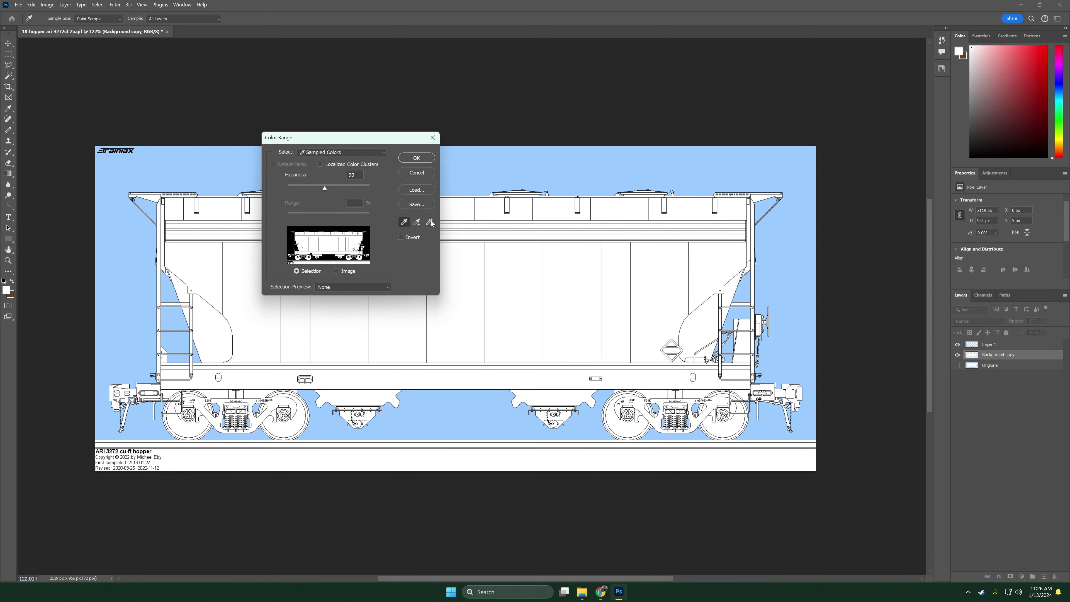
click(416, 159)
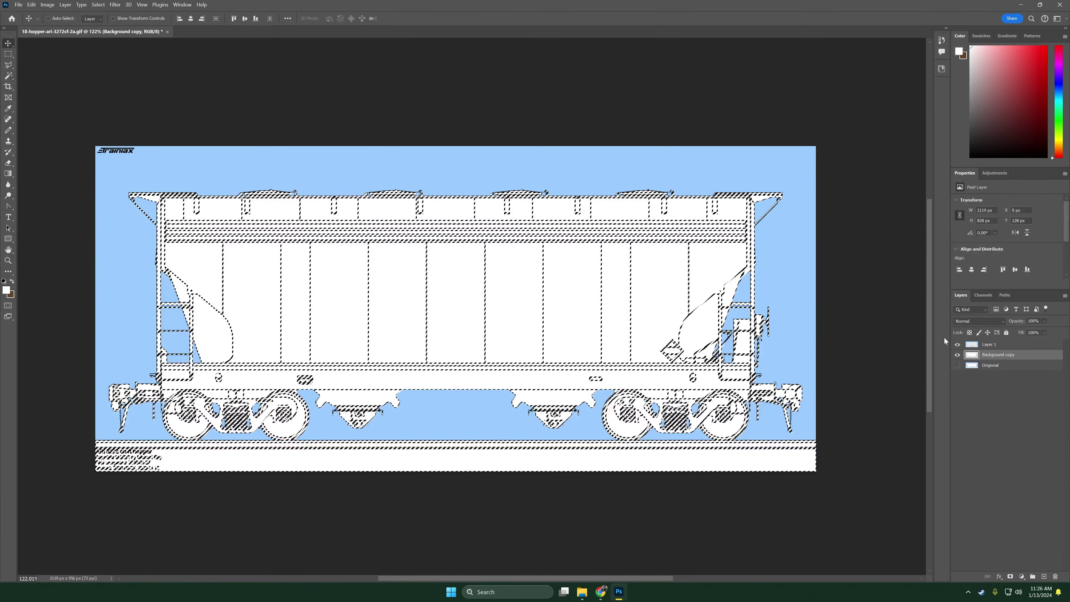
Cut the selected white areas, paste them in place on a new layer and move it below Background copy
key(ctrl)
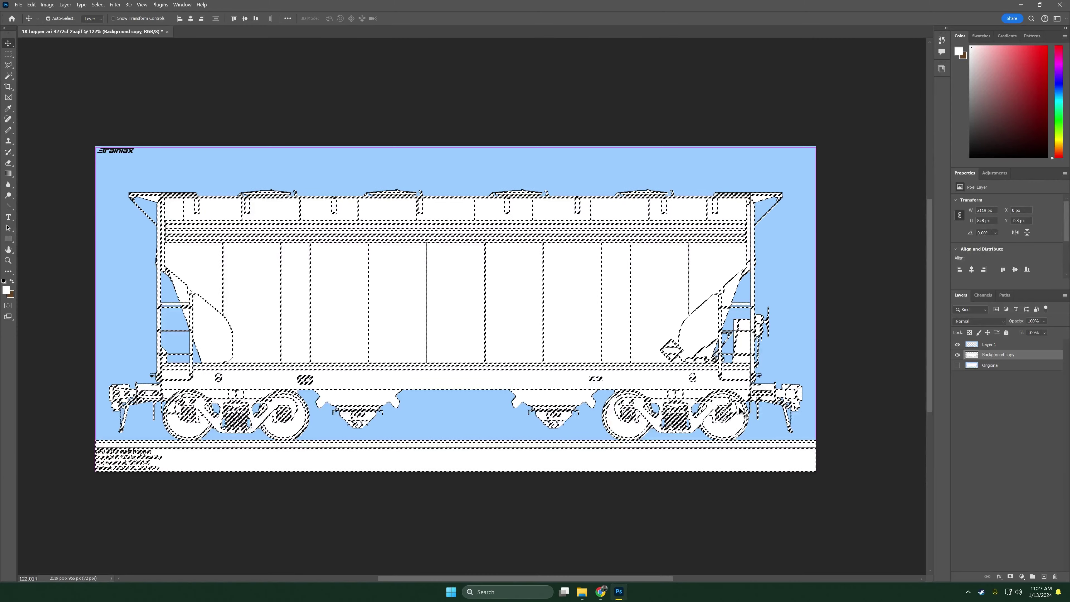
key(ctrl+x)
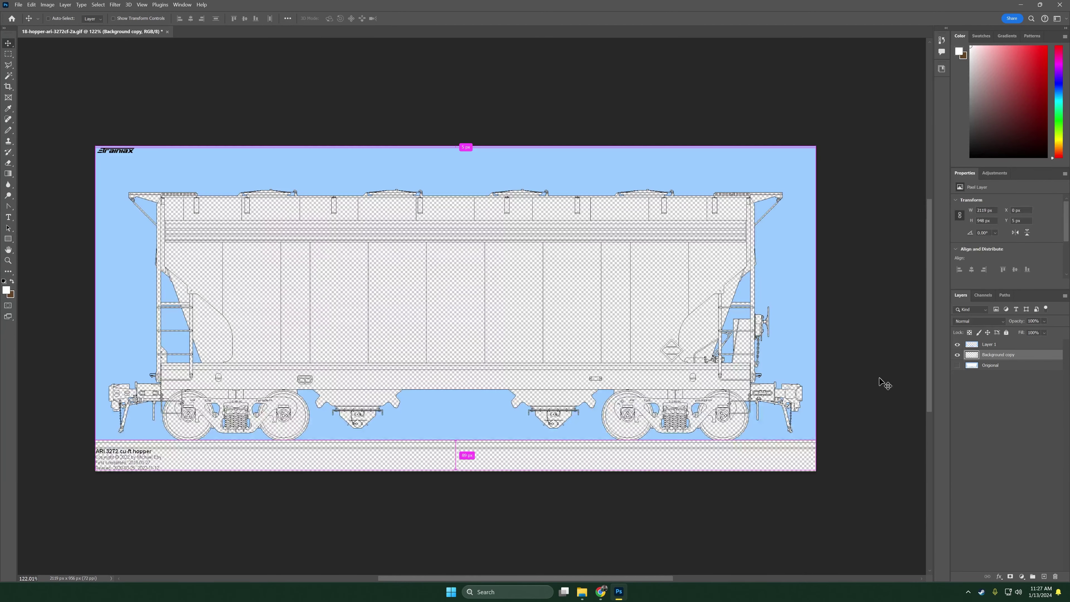
key(ctrl+v)
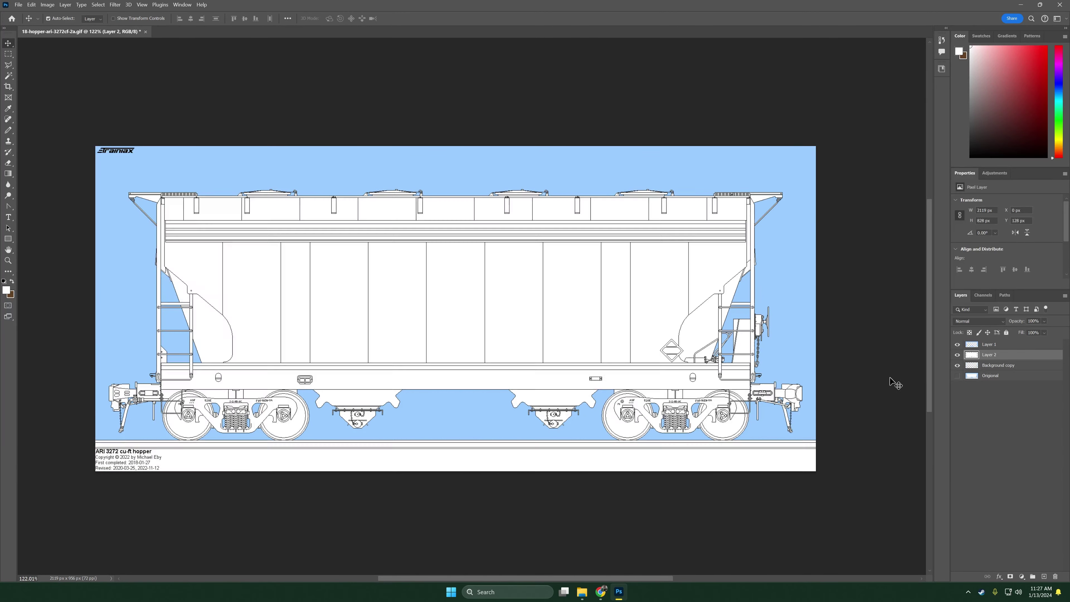
drag(991, 357, 990, 371)
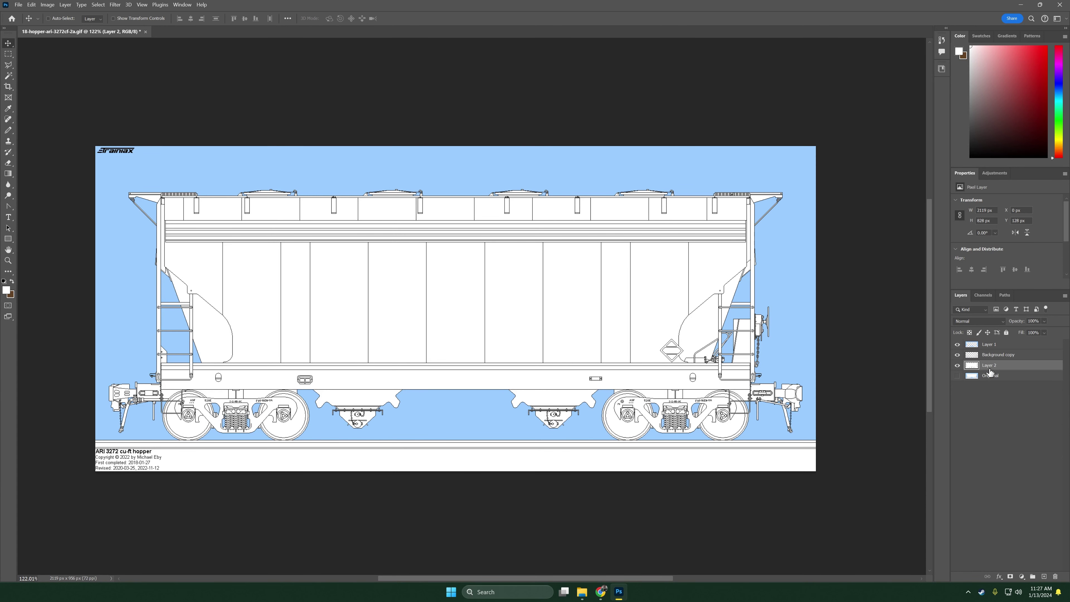
Rename the Background copy layer to "Black Lines" and Layer 1 to "Sky"
click(977, 357)
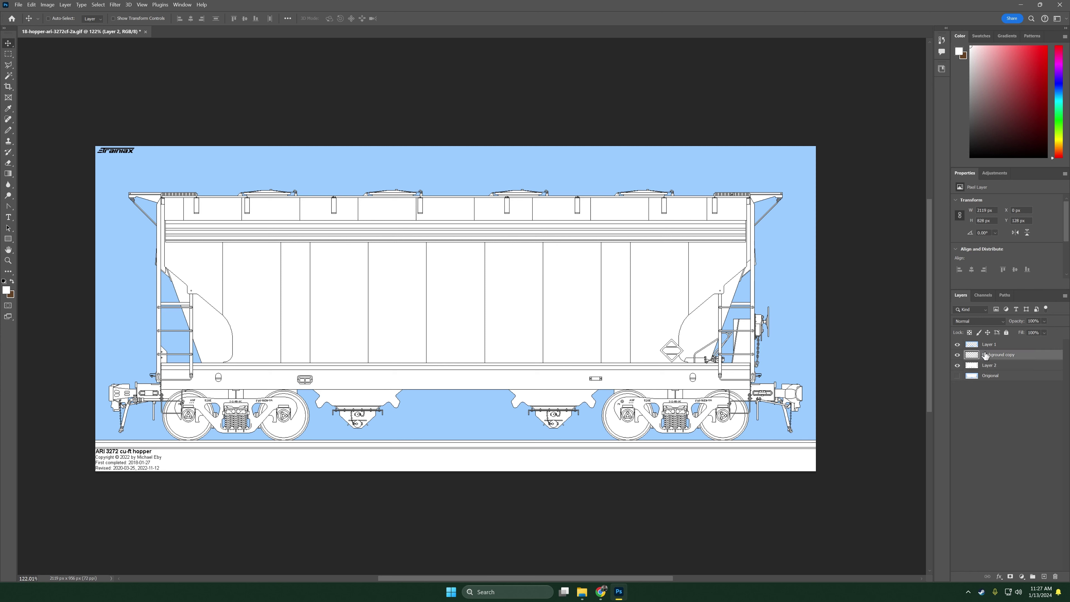
double_click(990, 355)
text(Bla)
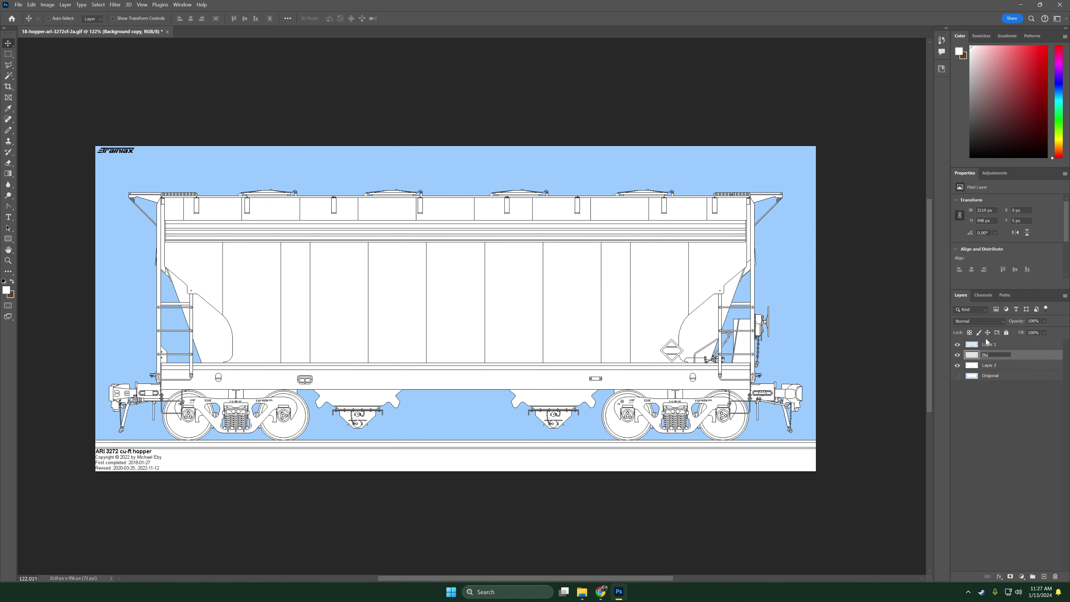
text(ck Lines)
key(Return)
double_click(987, 345)
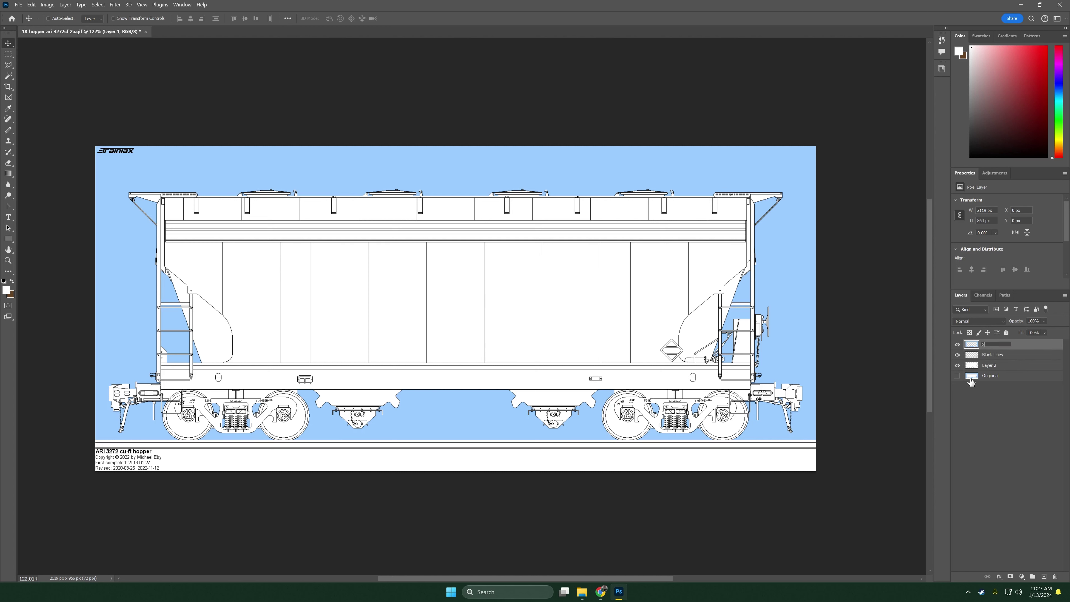
key(Return)
Group the Sky and Black Lines layers and name the group "Top Layer DO NOT DELETE"
ctrl+click(985, 355)
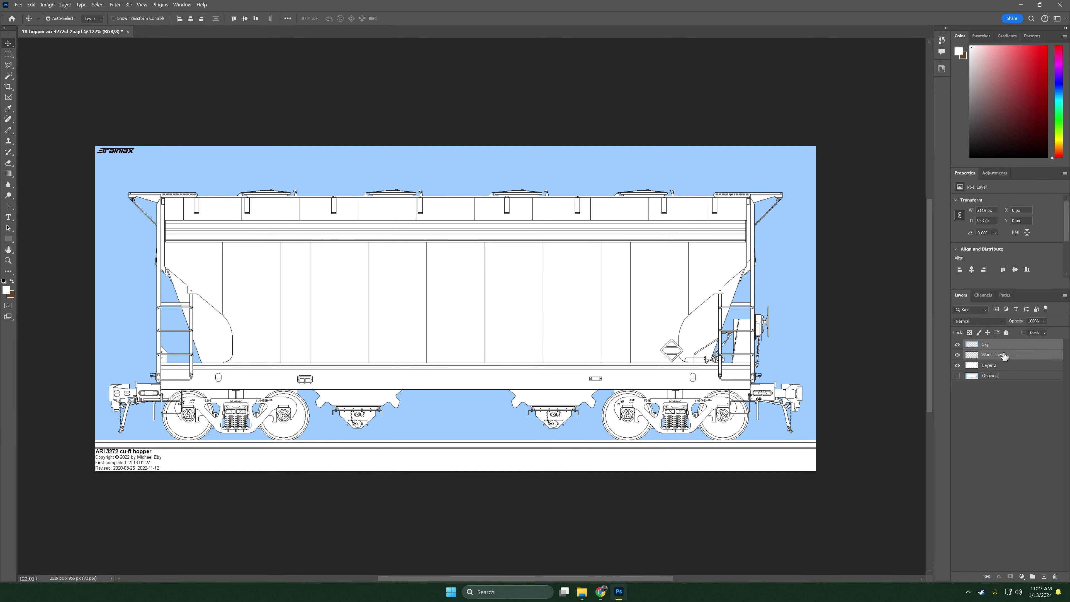
click(991, 349)
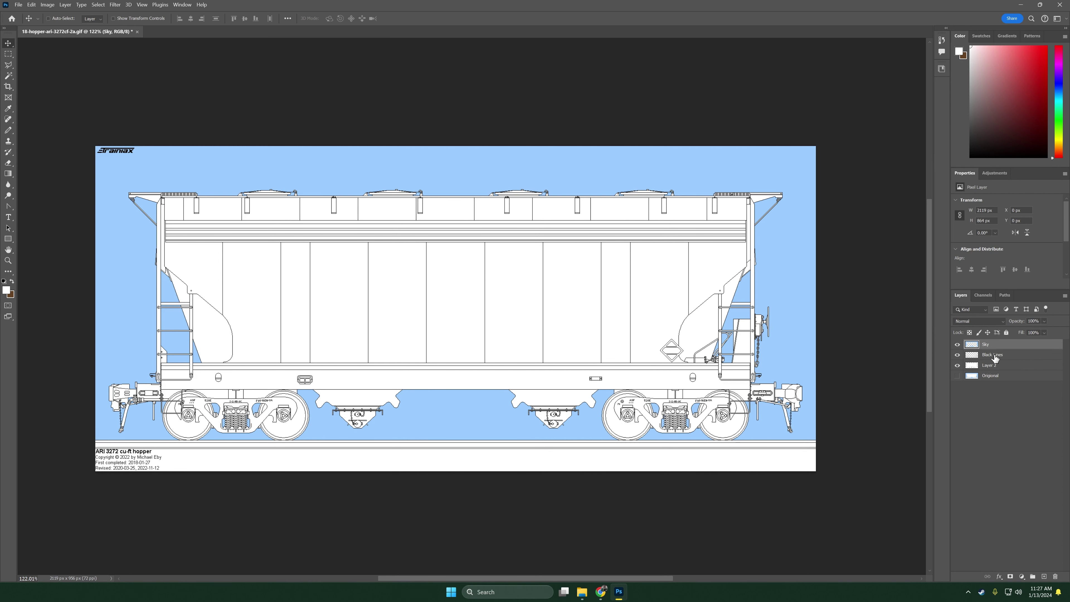
ctrl+click(994, 356)
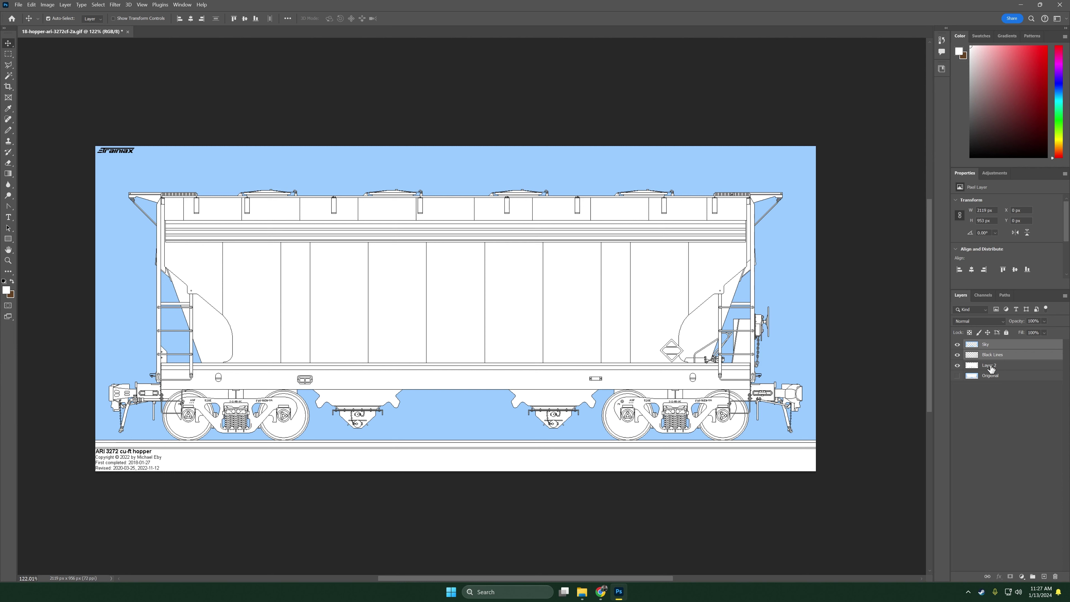
key(ctrl+g)
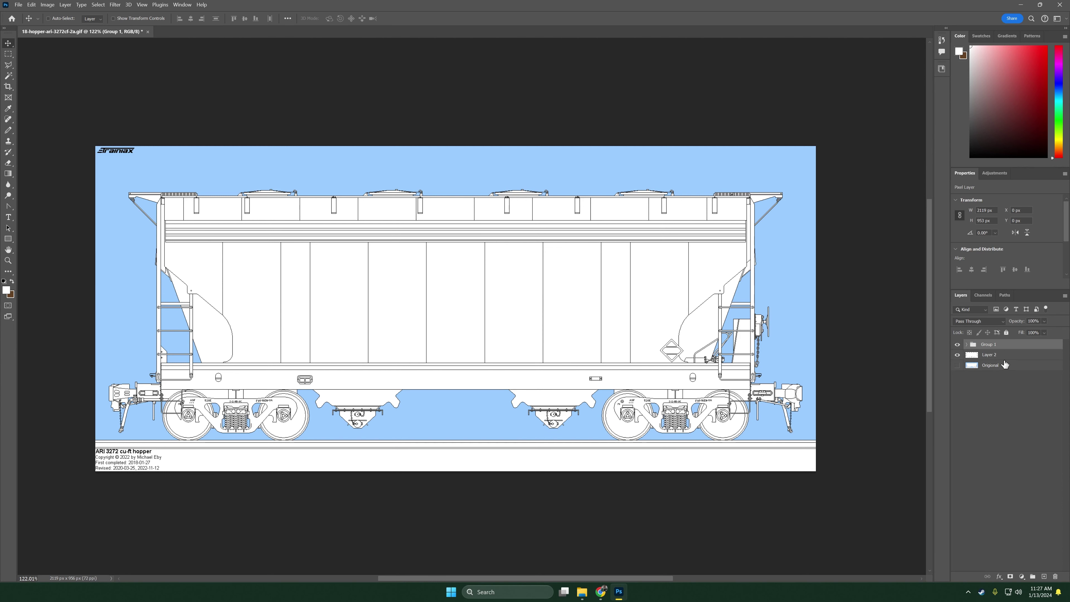
double_click(991, 346)
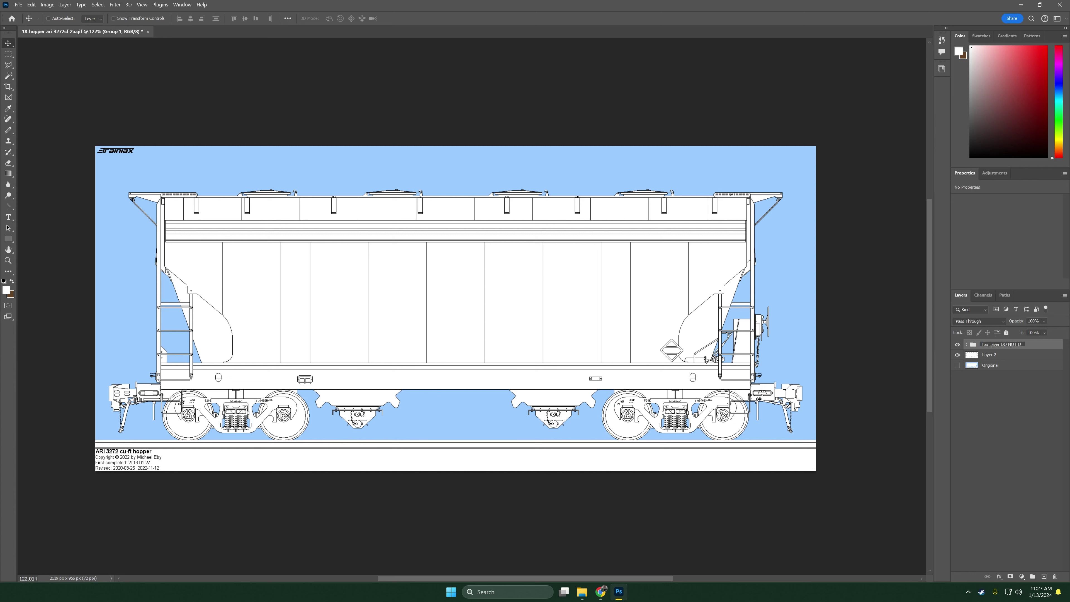
key(Return)
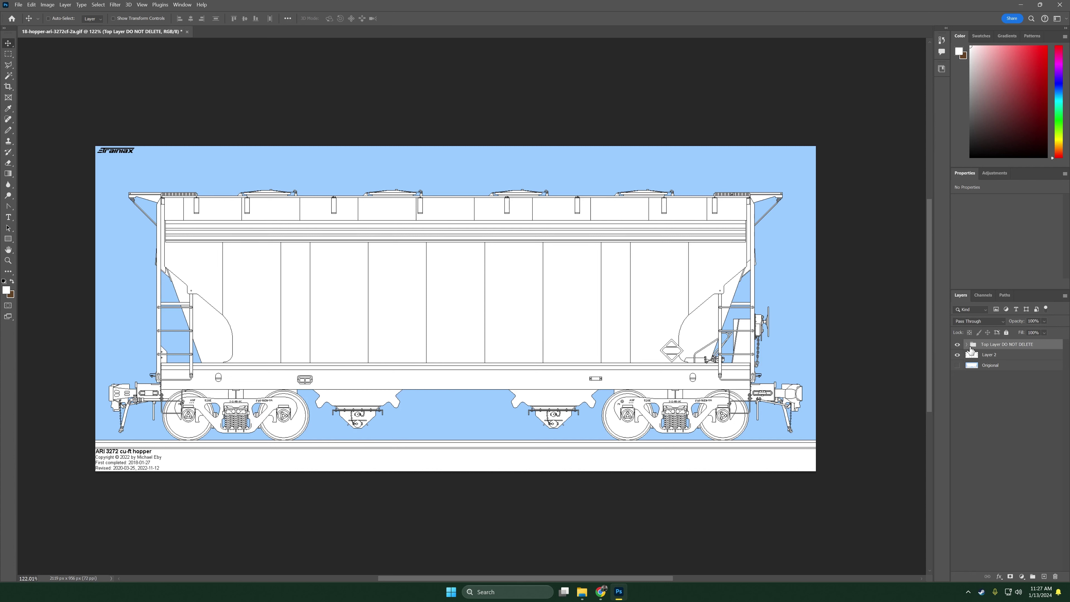
Give the "Top Layer DO NOT DELETE" group a red colour label, lock it completely and leave it visible
right_click(963, 346)
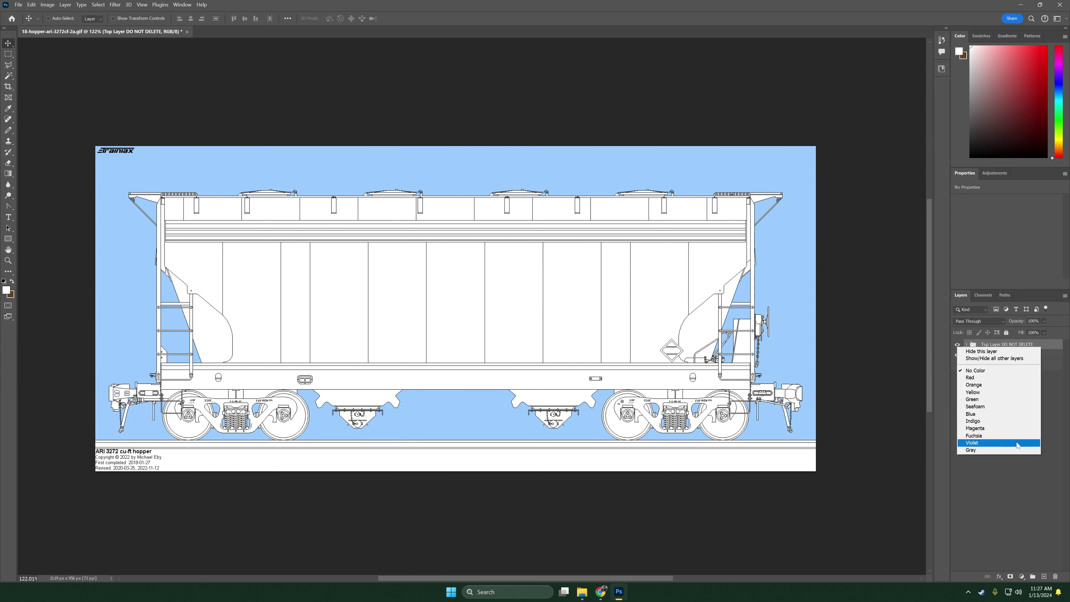
click(973, 378)
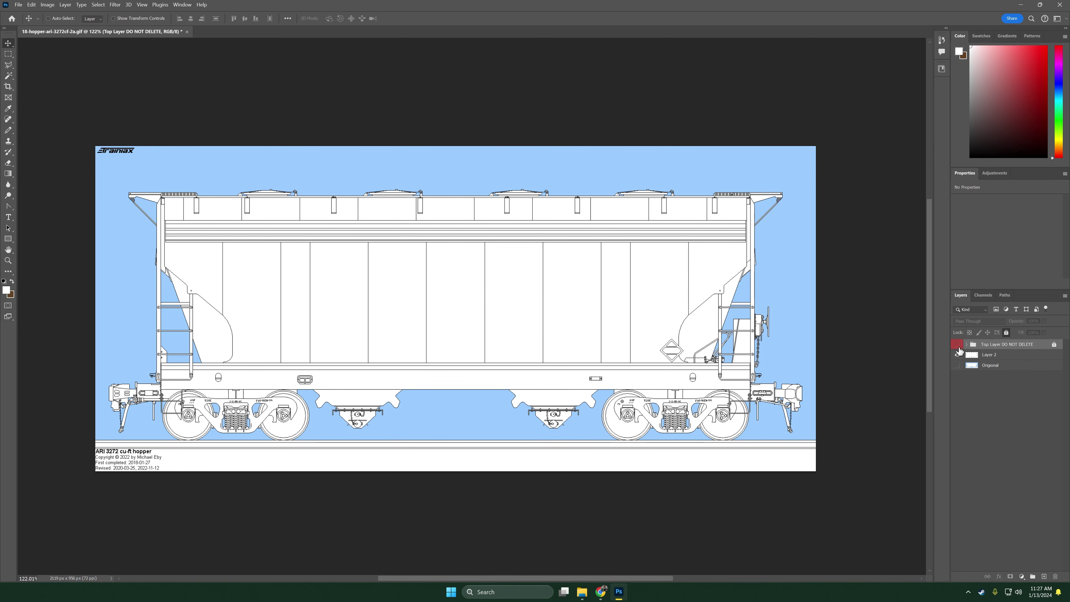
click(958, 348)
click(959, 348)
Test the group's lock by trying to move its artwork and switching to the Pencil tool over it
drag(695, 405, 691, 356)
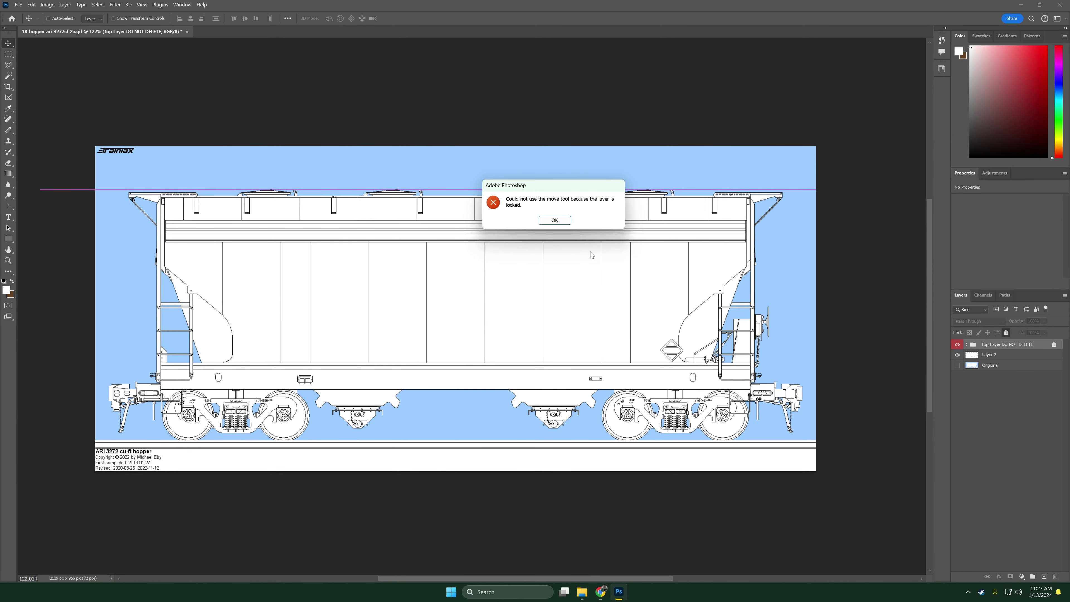
click(555, 220)
click(635, 258)
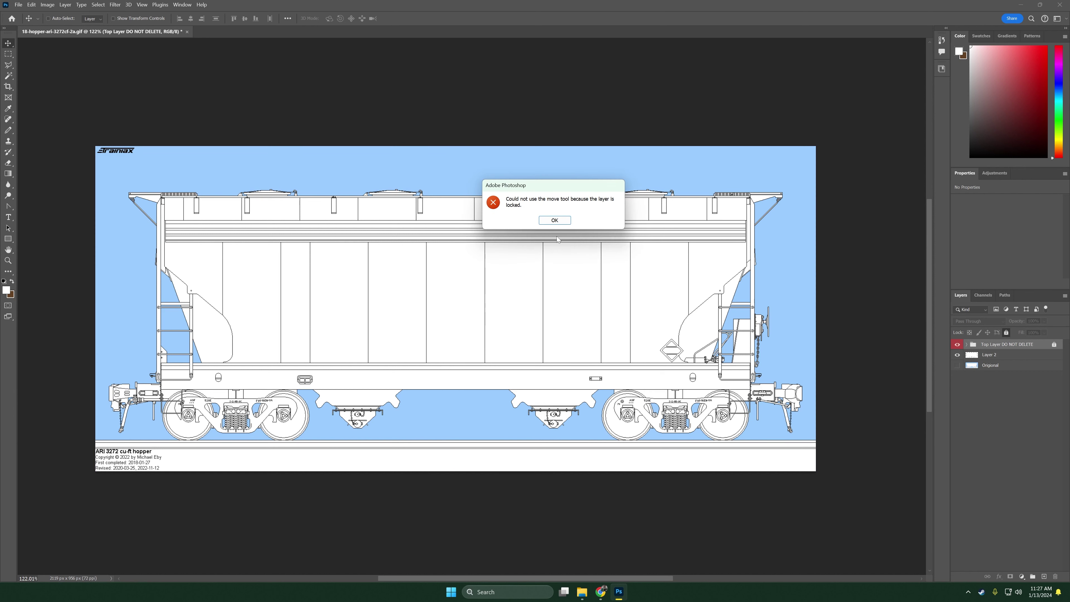
click(555, 220)
click(9, 130)
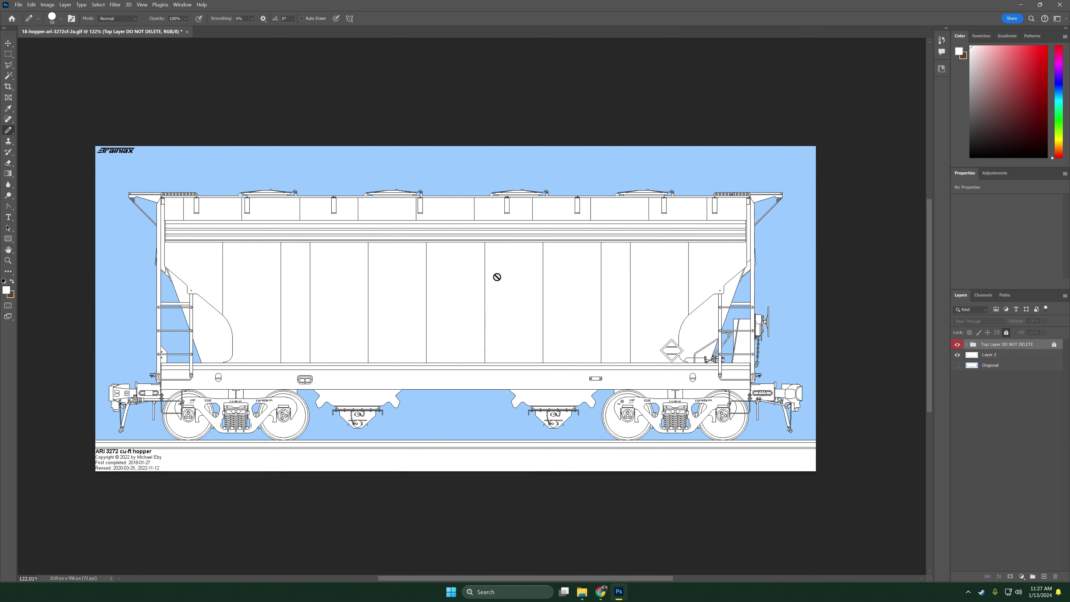
Try selecting individual side panels of the hopper on Layer 2 with the Magic Wand
click(990, 356)
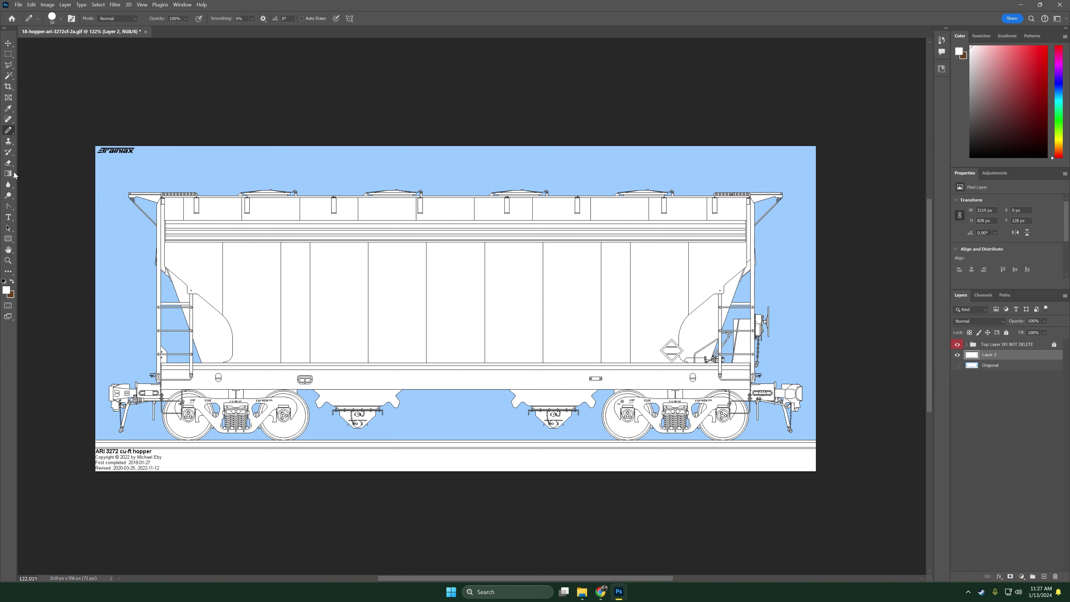
click(7, 78)
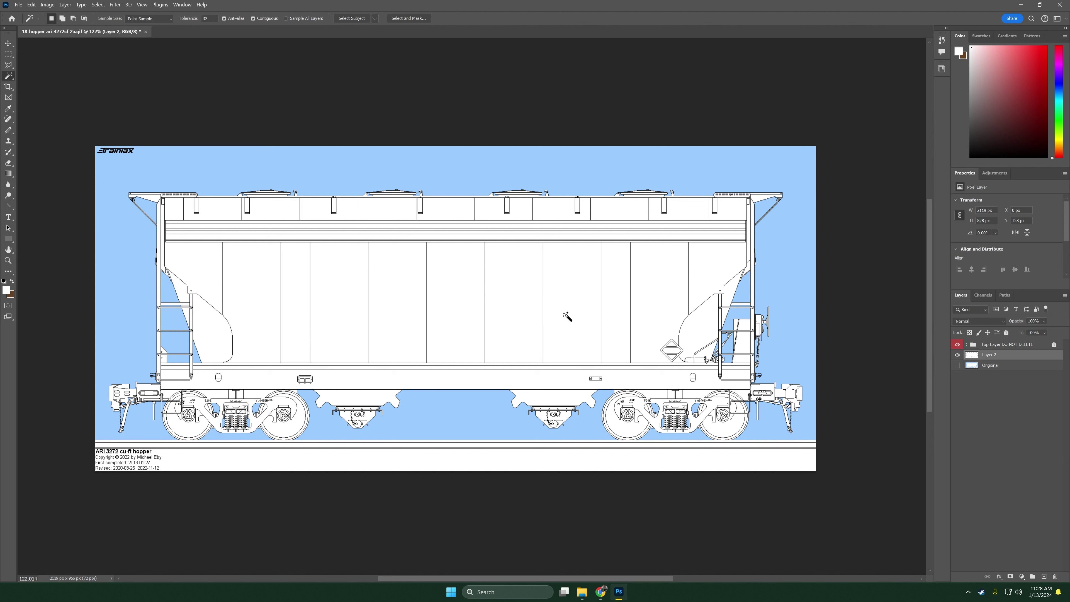
click(566, 315)
click(493, 304)
click(468, 304)
click(421, 301)
click(449, 303)
click(494, 303)
Rename Layer 2 to "Base Layer"
double_click(989, 354)
text(Base Layer)
key(Return)
Try single Magic Wand selections of the hopper's side panels and upper body sections on Base Layer
click(548, 301)
click(539, 301)
click(564, 232)
click(558, 210)
click(551, 260)
click(638, 292)
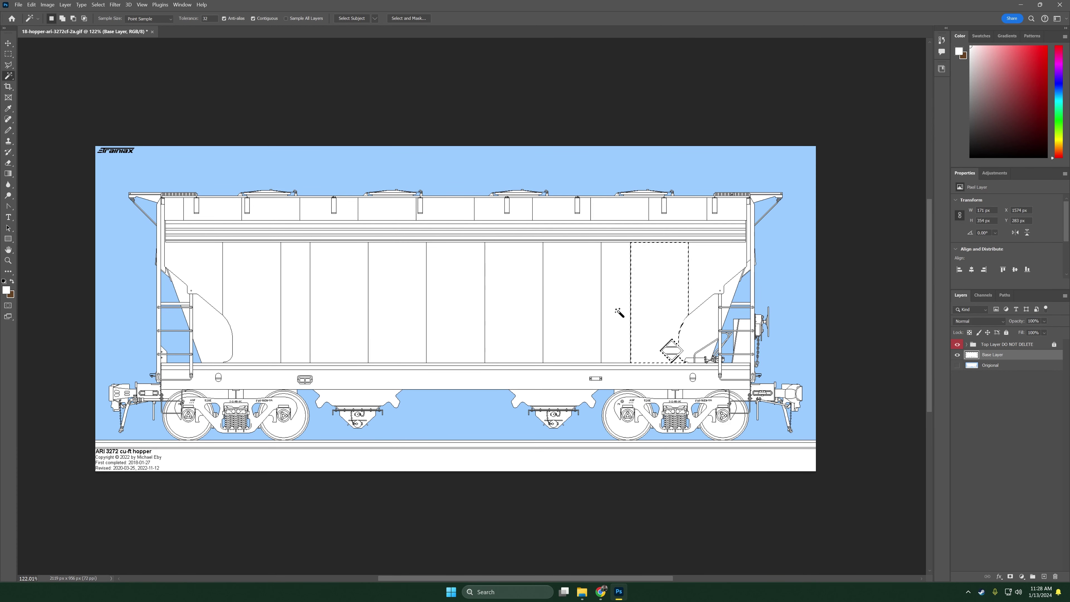
Try adding neighbouring side panels to the Magic Wand selection, subtracting some and adding them back
key(shift)
shift+click(576, 310)
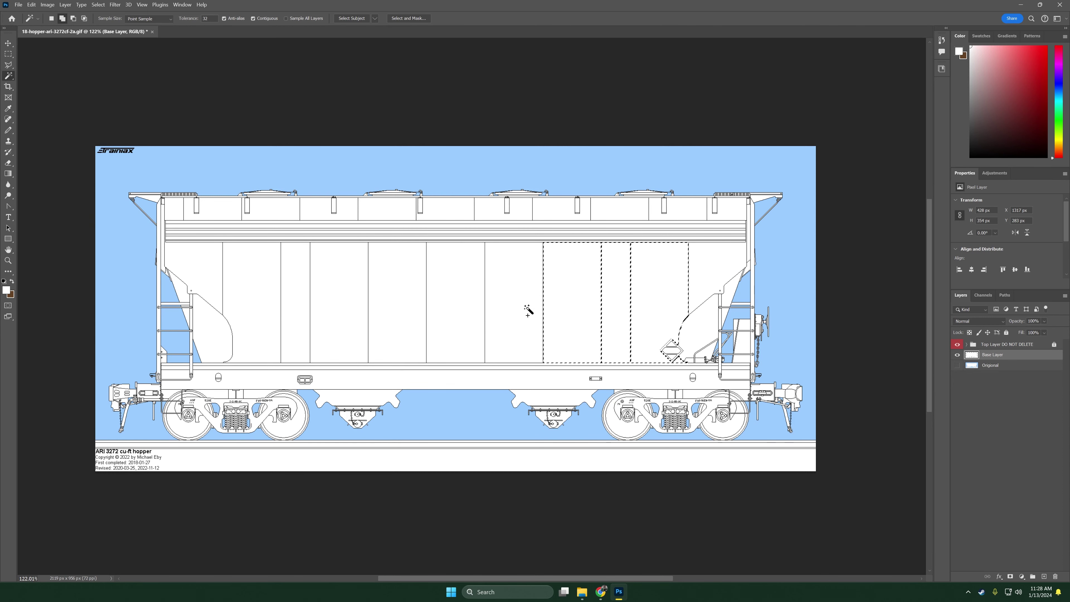
shift+click(440, 308)
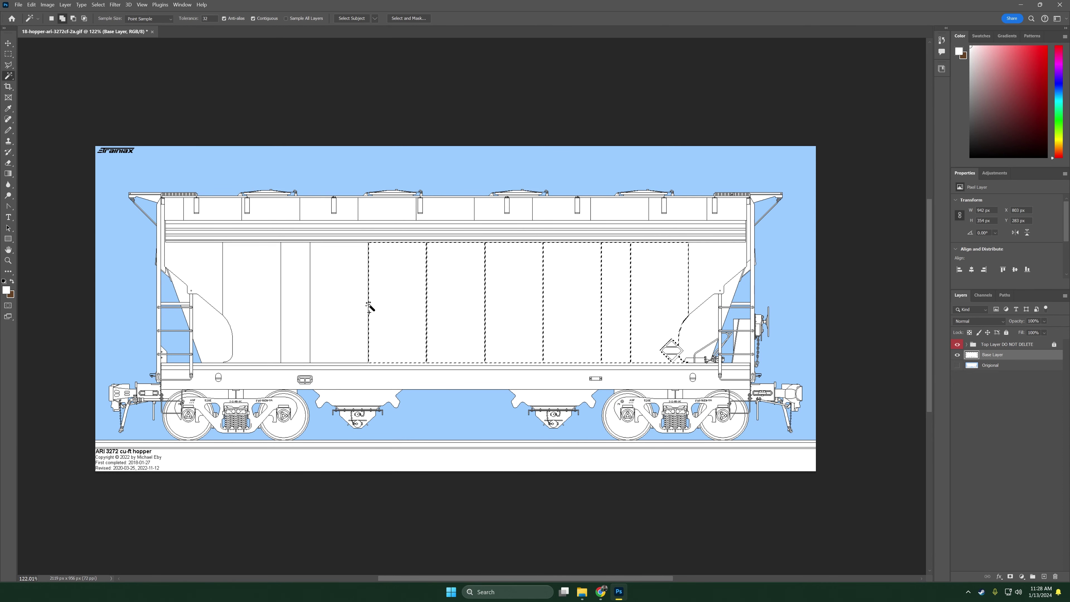
shift+click(373, 307)
shift+click(342, 311)
key(alt)
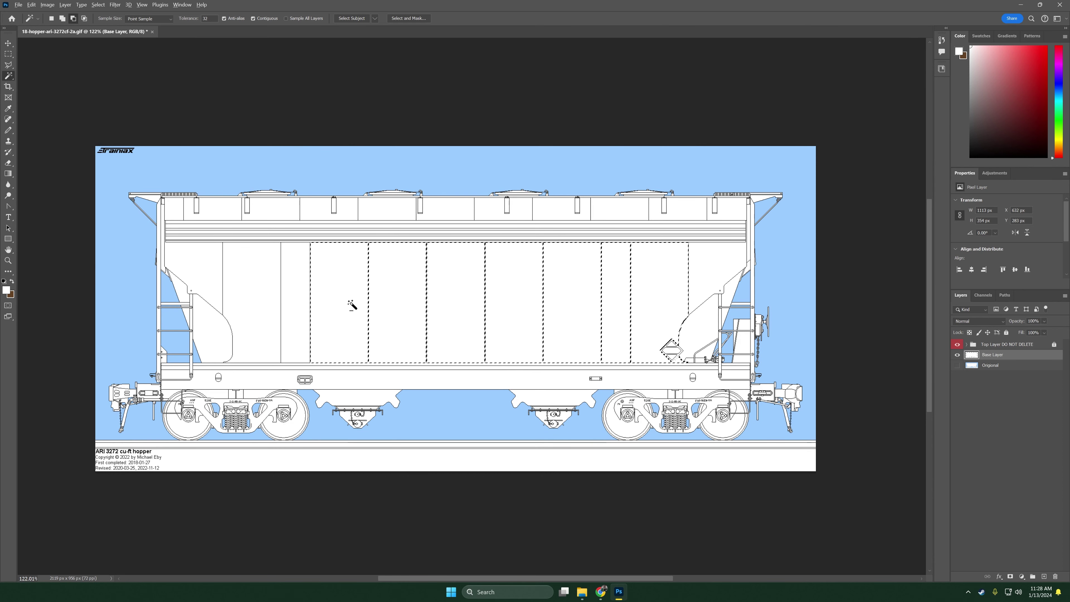
alt+click(352, 305)
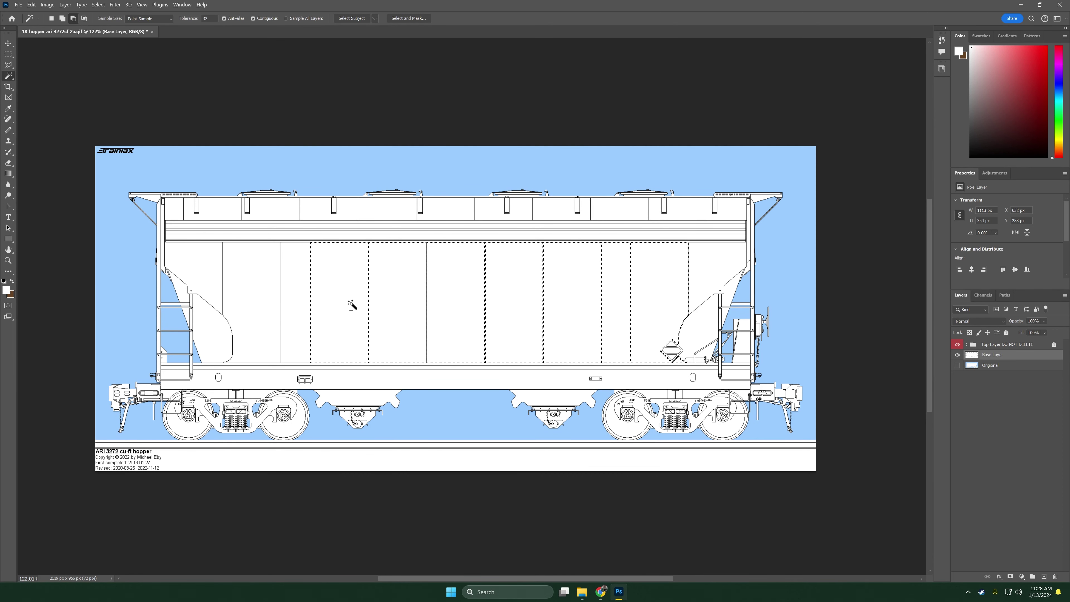
alt+click(389, 301)
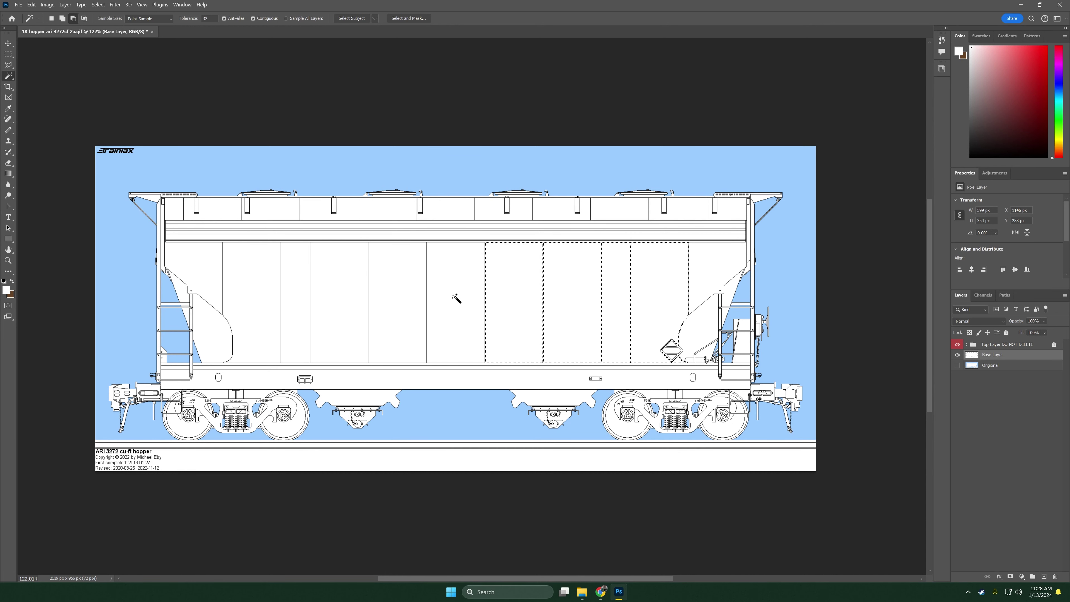
shift+click(454, 298)
shift+click(405, 299)
shift+click(358, 301)
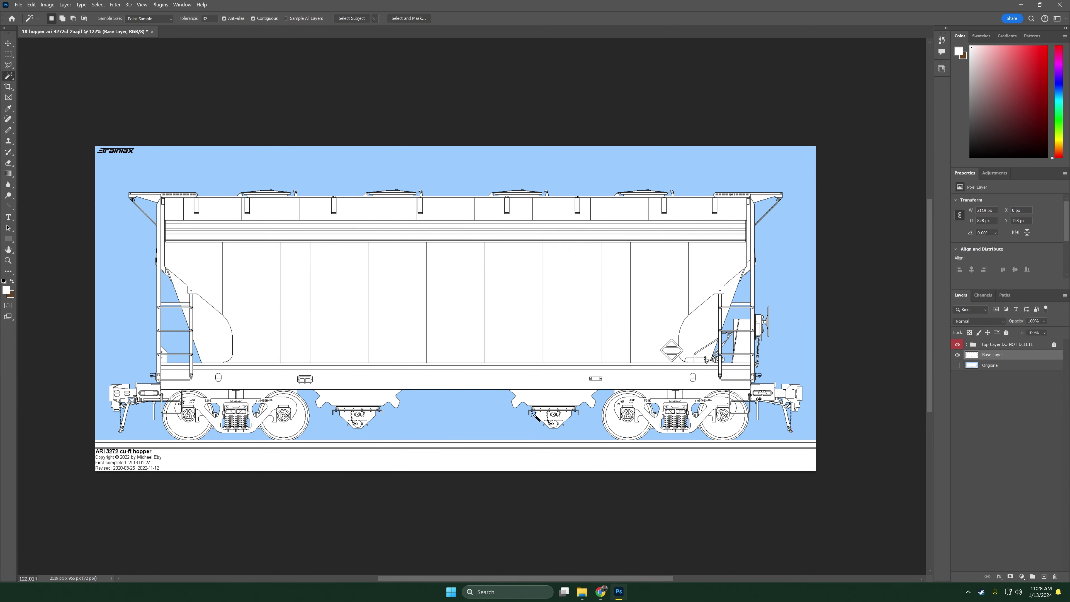
scroll(534, 415, up, 5)
scroll(790, 370, right, 3)
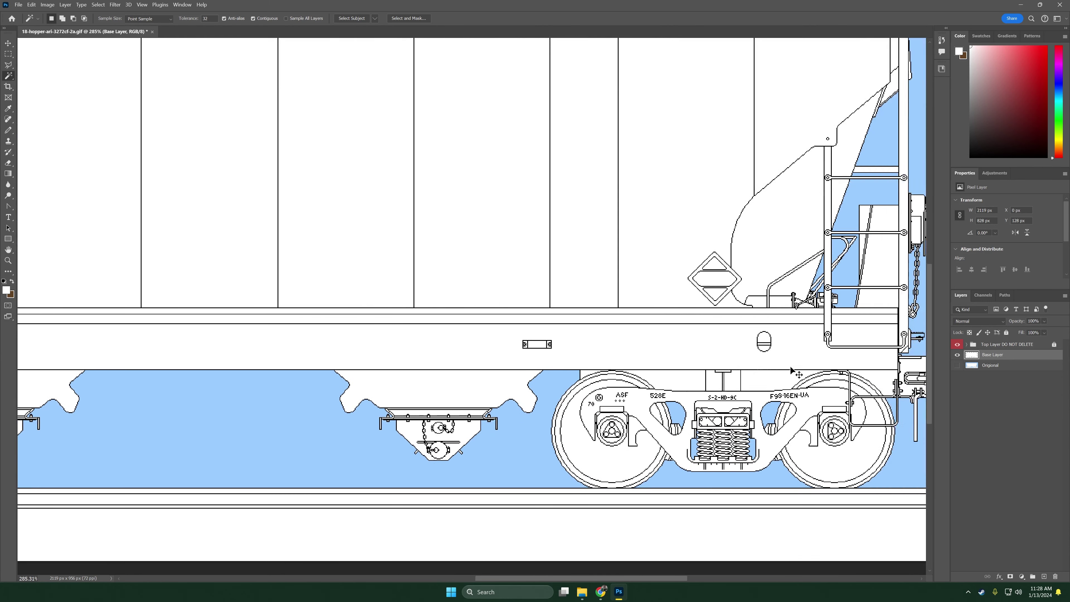
scroll(791, 367, right, 1)
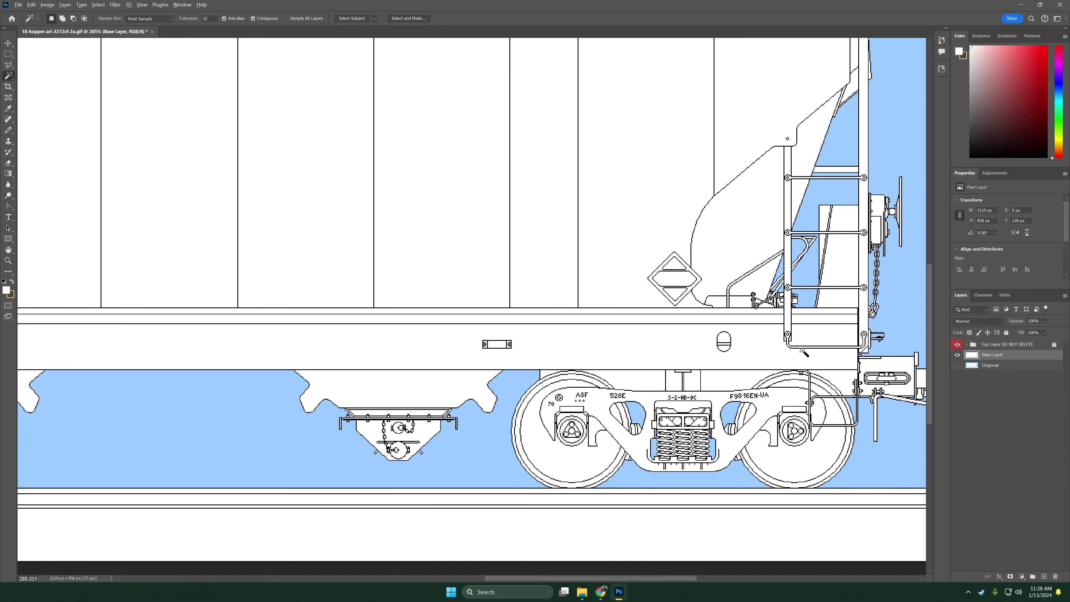
scroll(802, 353, down, 2)
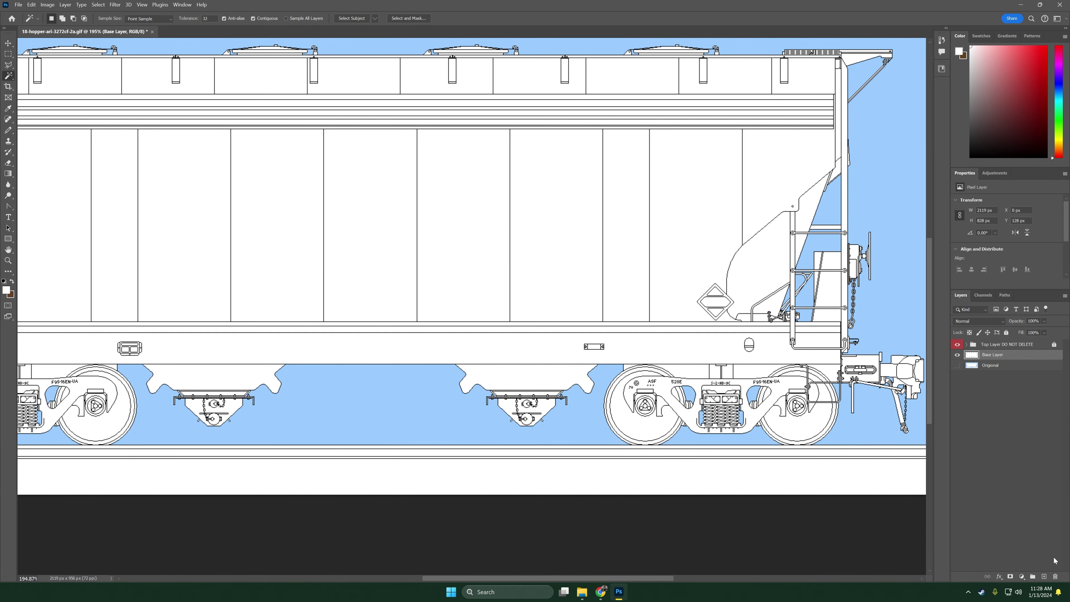
click(1023, 576)
click(1028, 428)
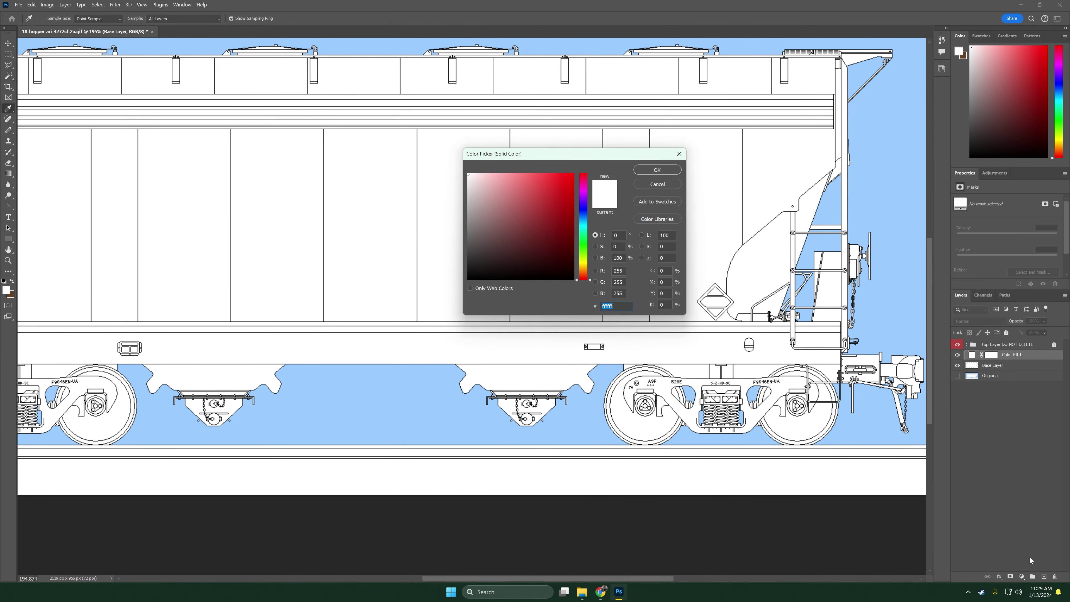
click(658, 186)
key(w)
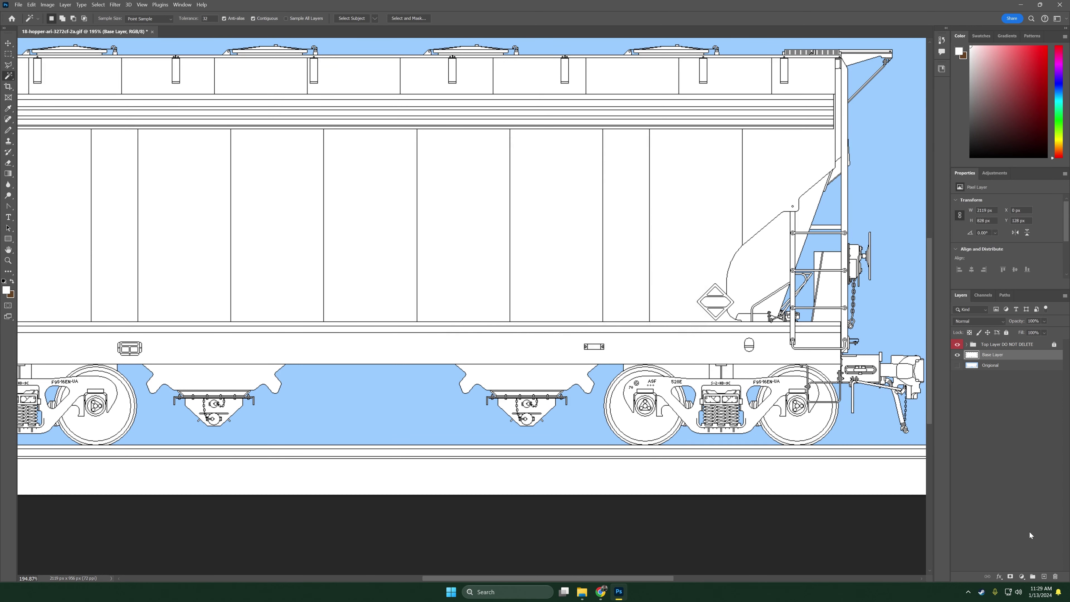
Add a light grey (cbcbcb) Solid Color fill layer above Base Layer and name it "Base Color"
click(1021, 577)
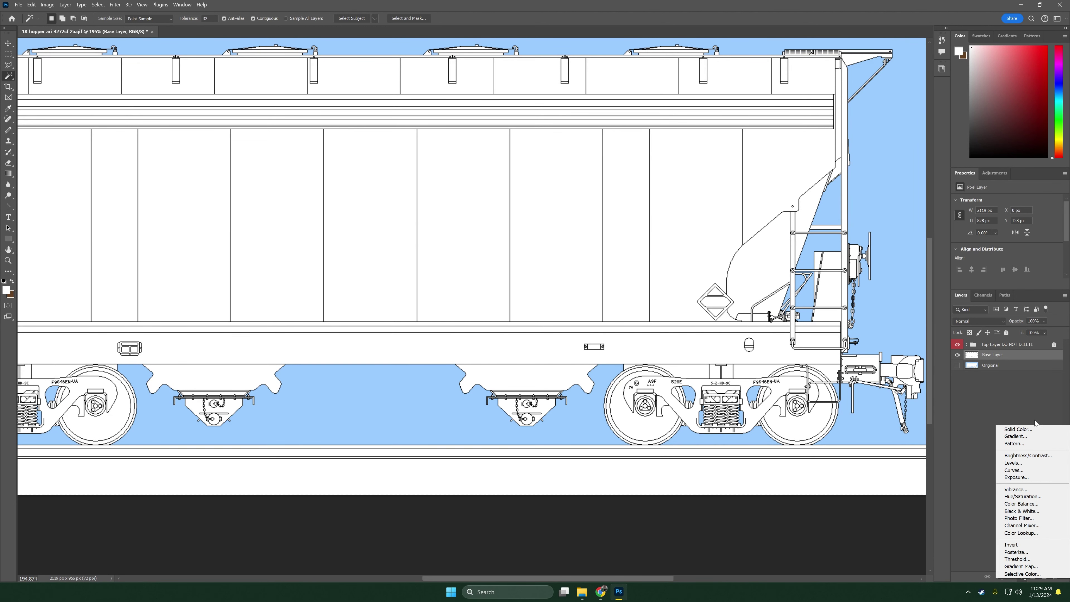
click(1024, 431)
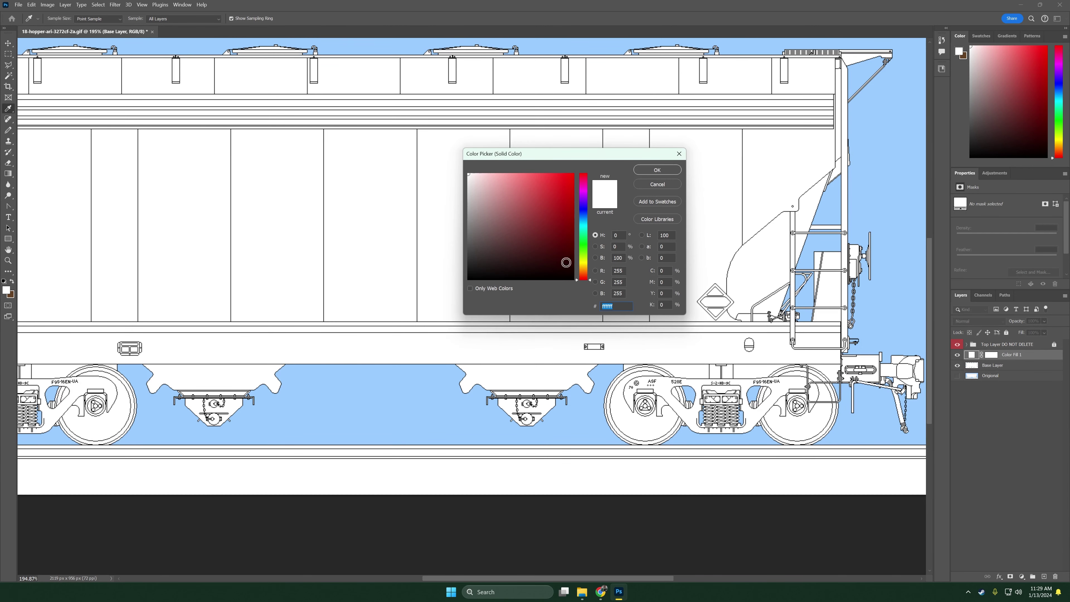
drag(565, 263, 443, 196)
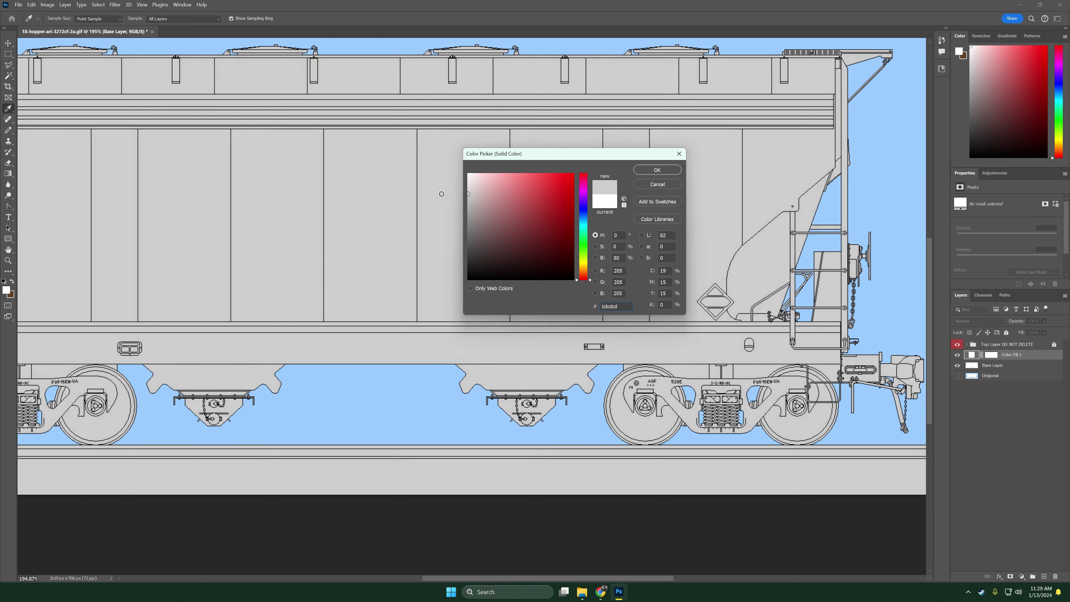
click(657, 169)
key(w)
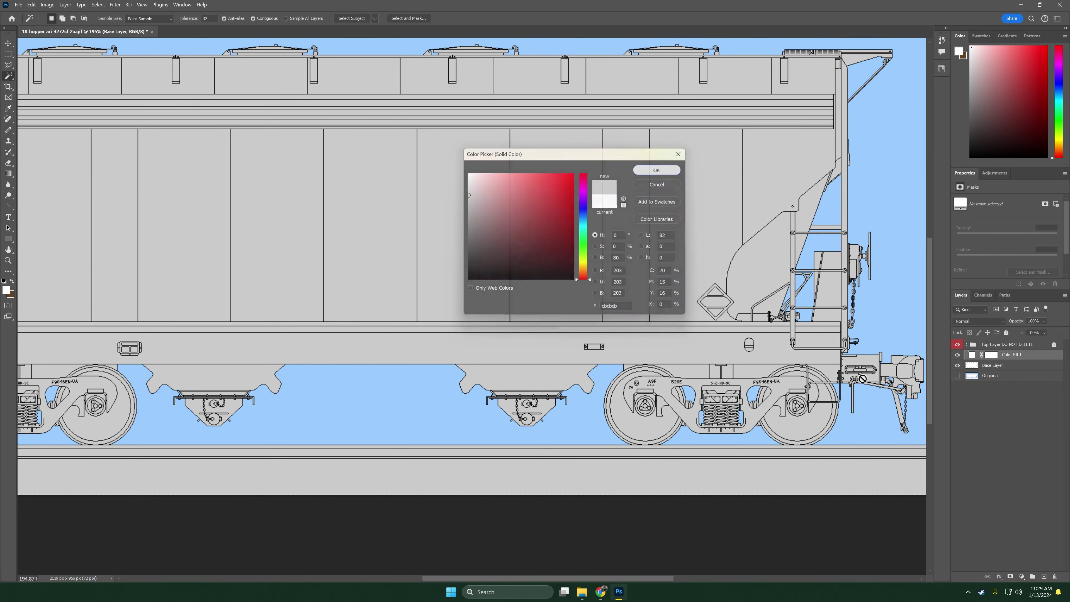
double_click(1007, 356)
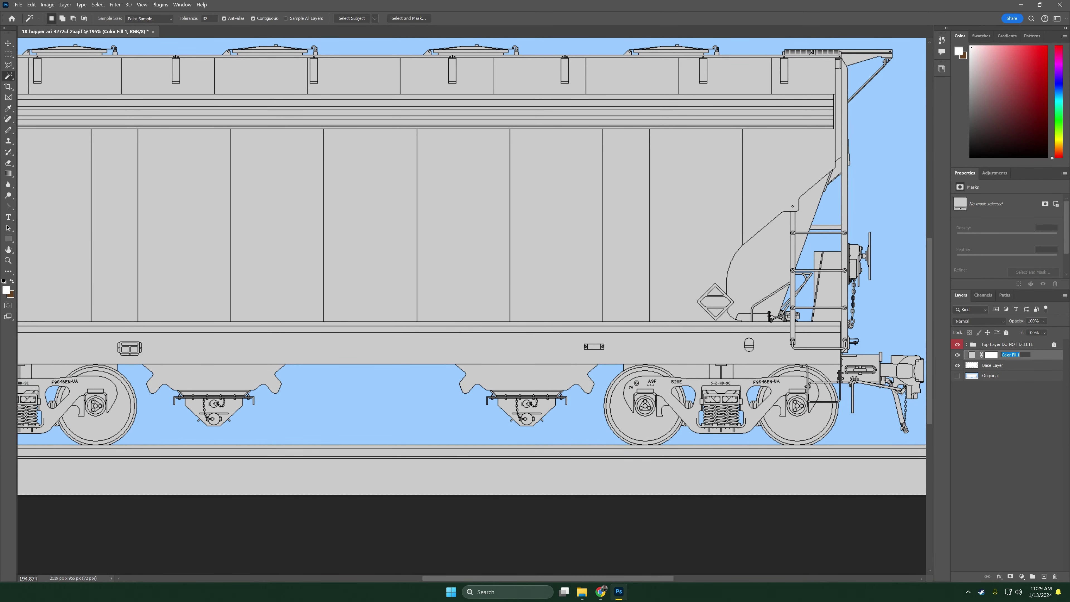
text(Base Color)
key(Return)
On Base Layer, select both narrow strips along the upper edge of the side sill with the Magic Wand
click(987, 369)
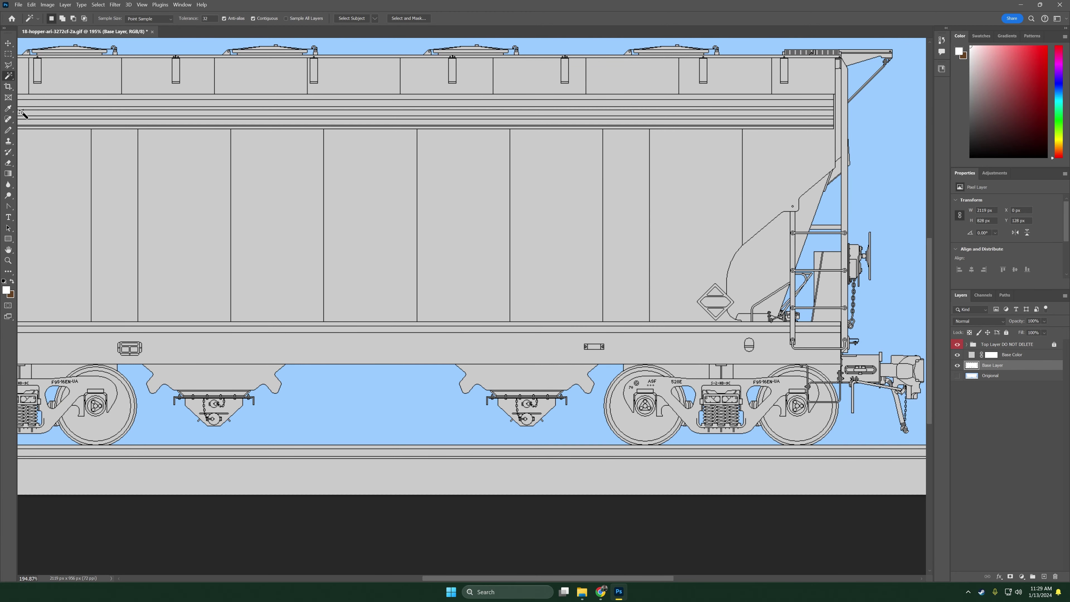
scroll(818, 329, up, 8)
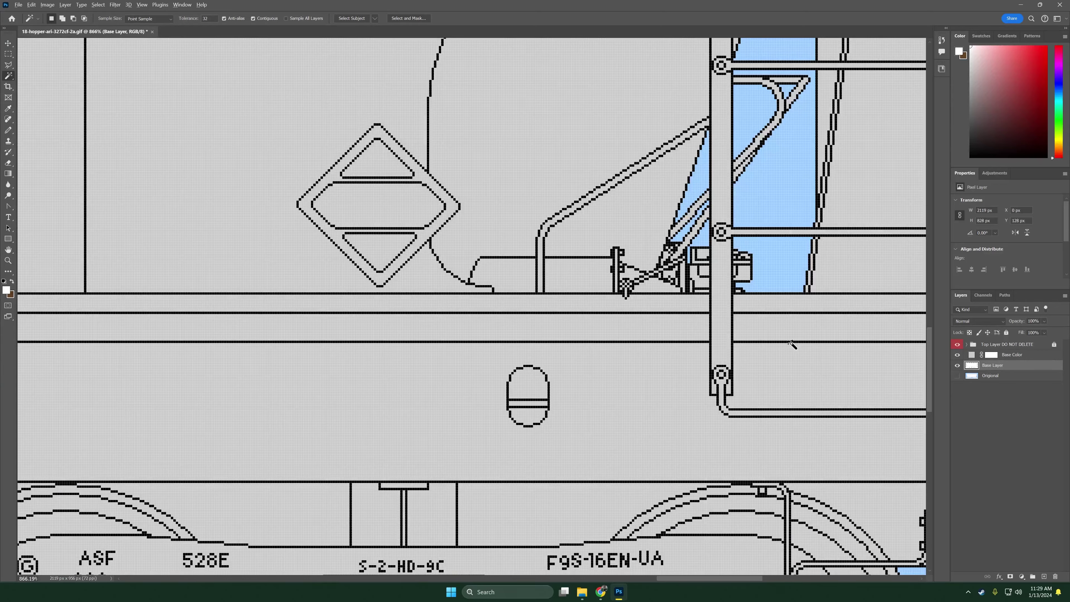
scroll(791, 344, down, 4)
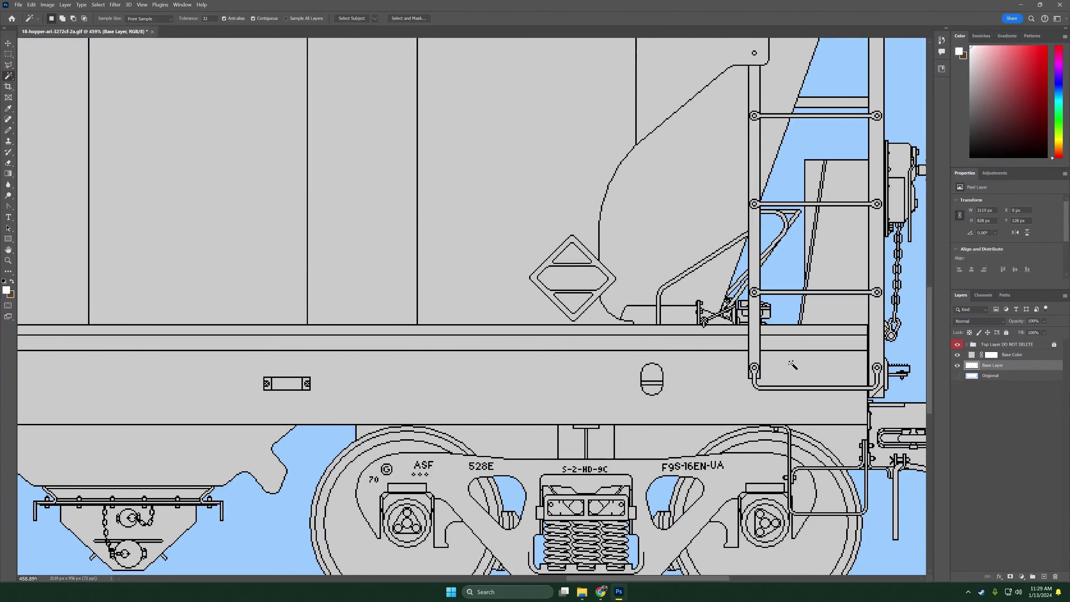
scroll(792, 365, down, 2)
scroll(775, 356, up, 5)
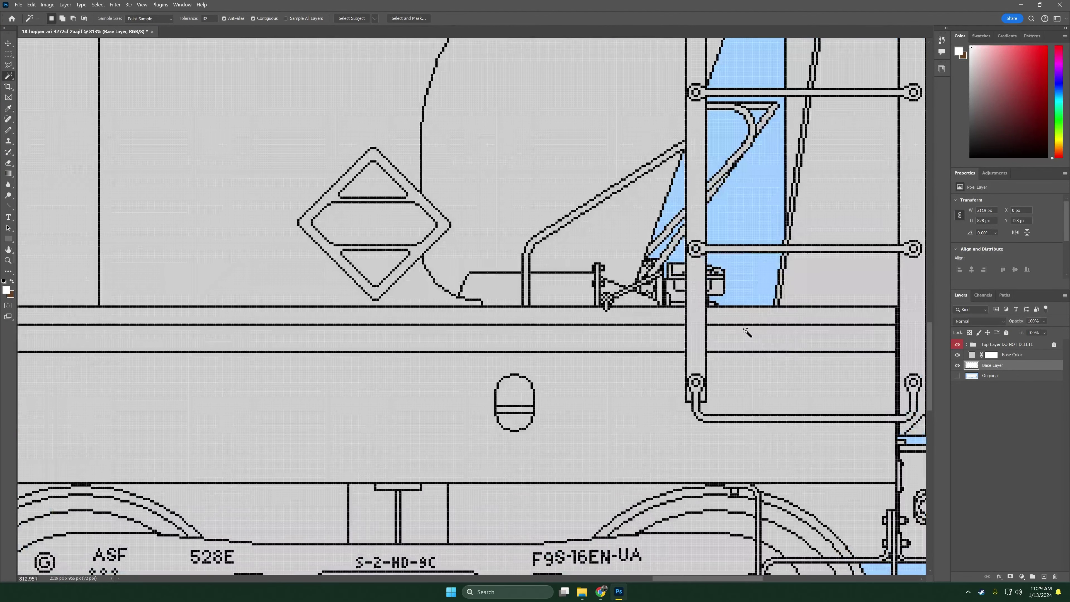
shift+click(731, 336)
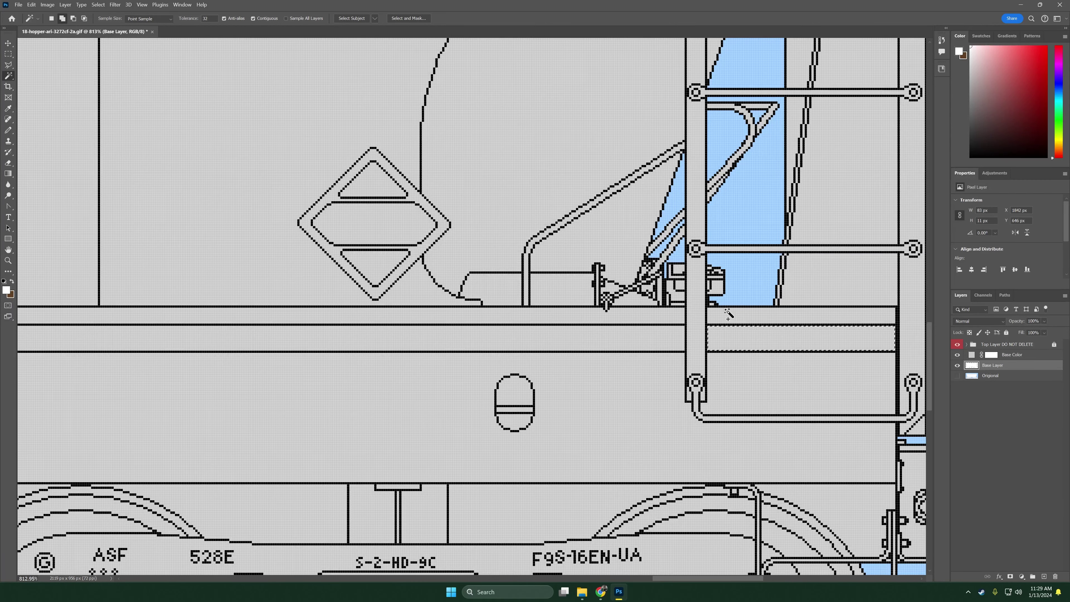
shift+click(657, 335)
scroll(657, 338, down, 7)
scroll(651, 363, left, 10)
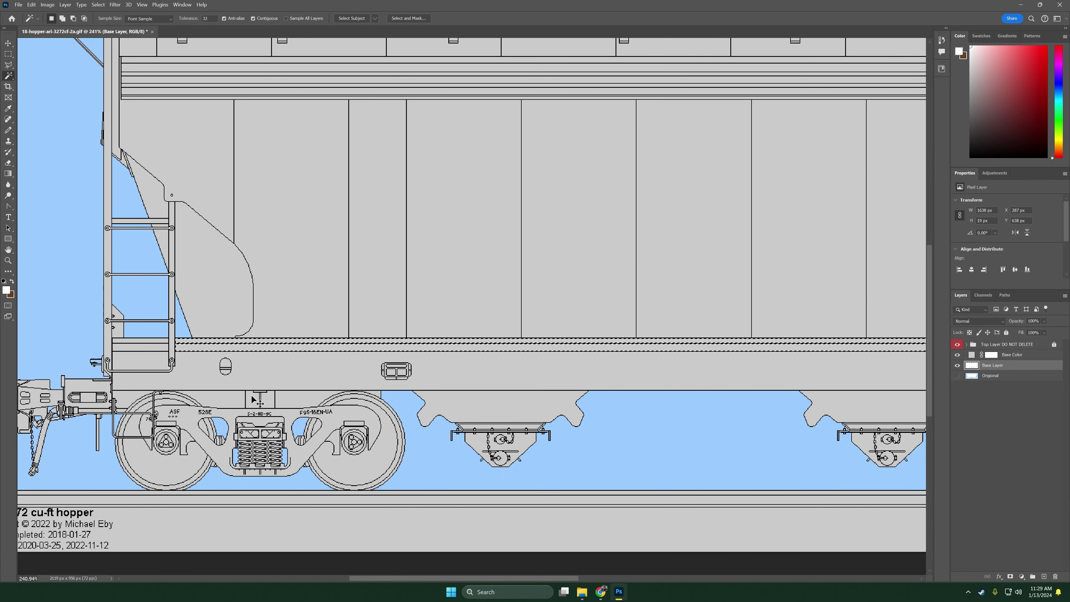
Add both sill strip segments behind the left-end ladder to the Magic Wand selection
scroll(370, 375, left, 7)
scroll(432, 368, right, 7)
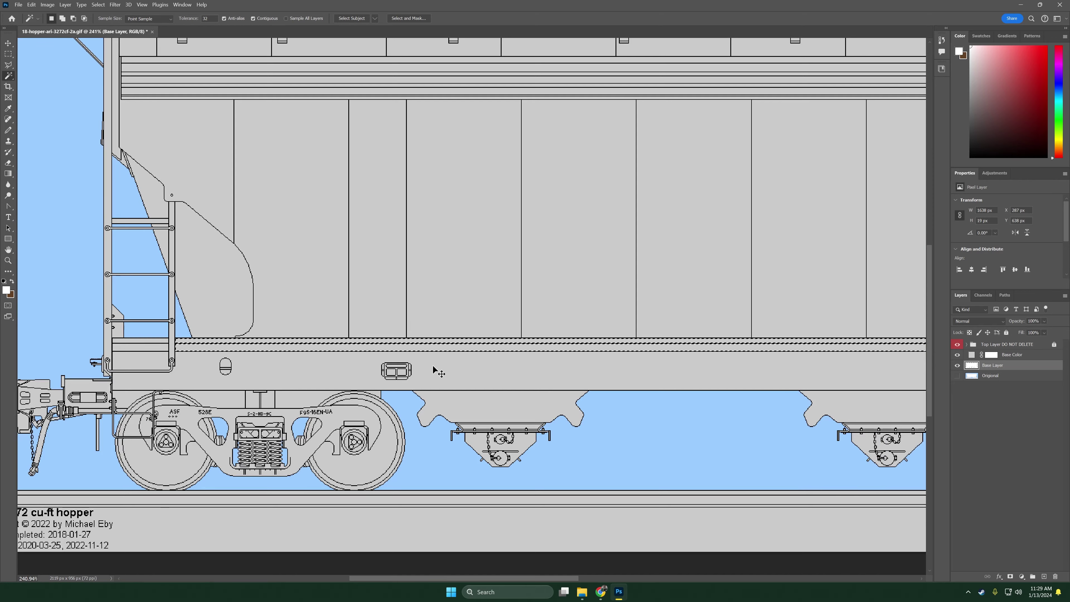
scroll(432, 367, right, 8)
scroll(434, 368, left, 12)
scroll(541, 367, up, 8)
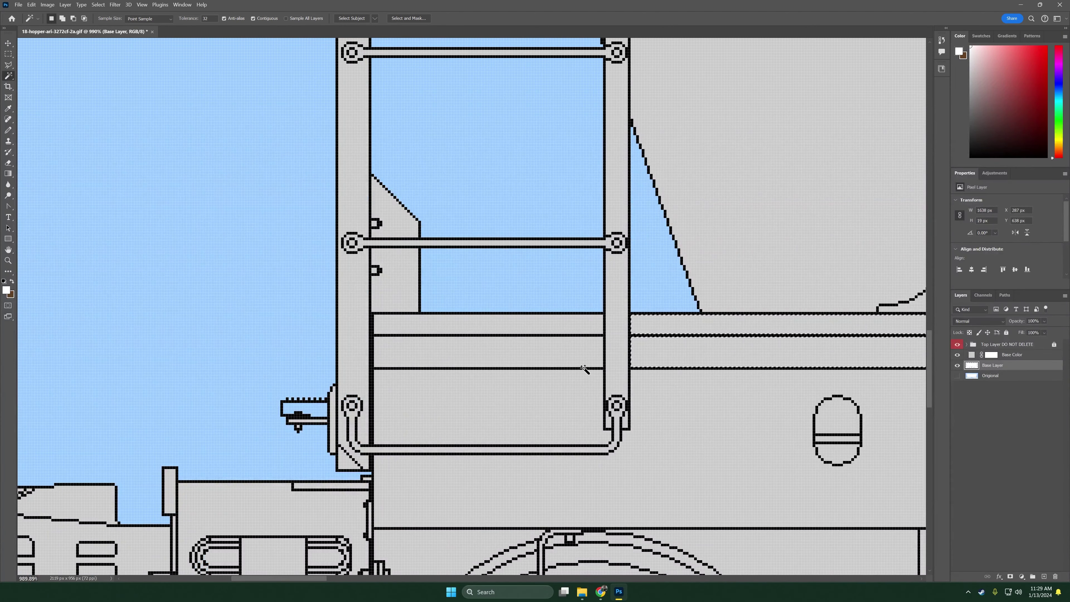
scroll(583, 368, down, 4)
scroll(581, 368, up, 2)
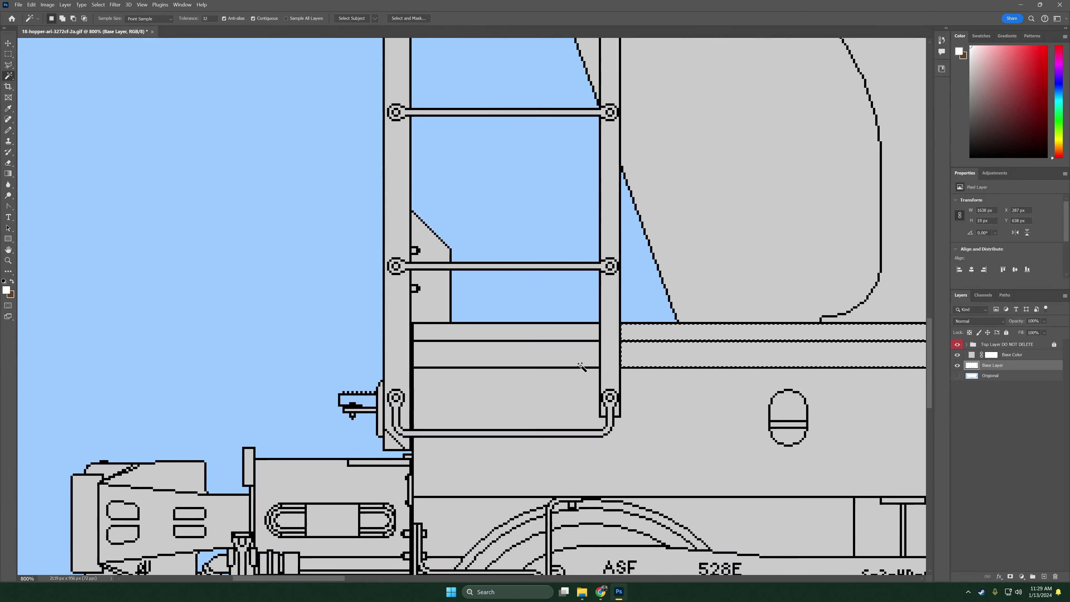
scroll(582, 366, down, 8)
scroll(582, 368, up, 9)
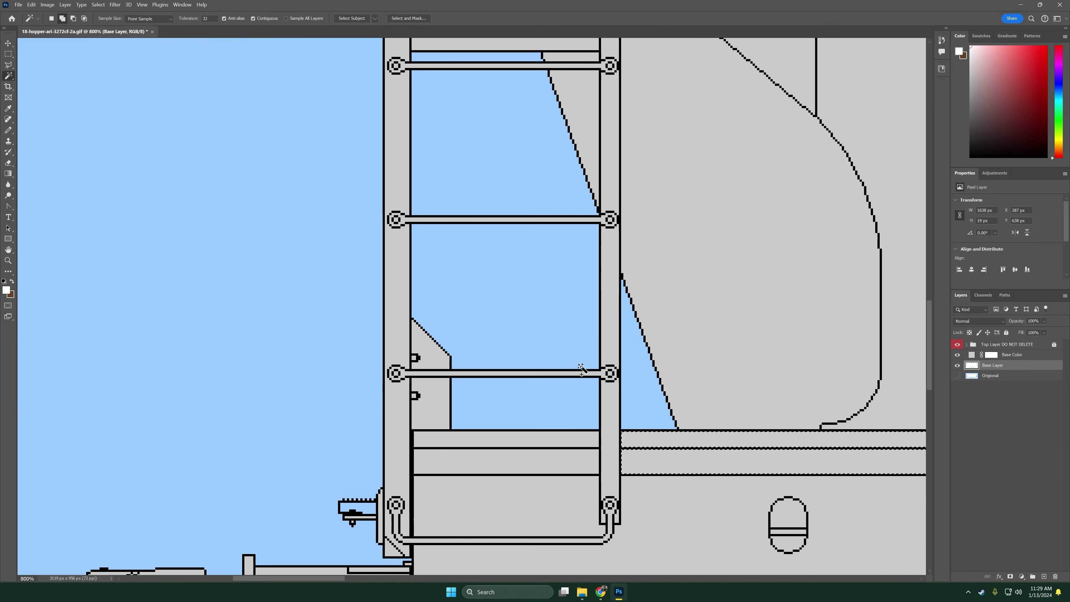
scroll(581, 368, down, 8)
scroll(581, 369, up, 8)
scroll(580, 370, down, 1)
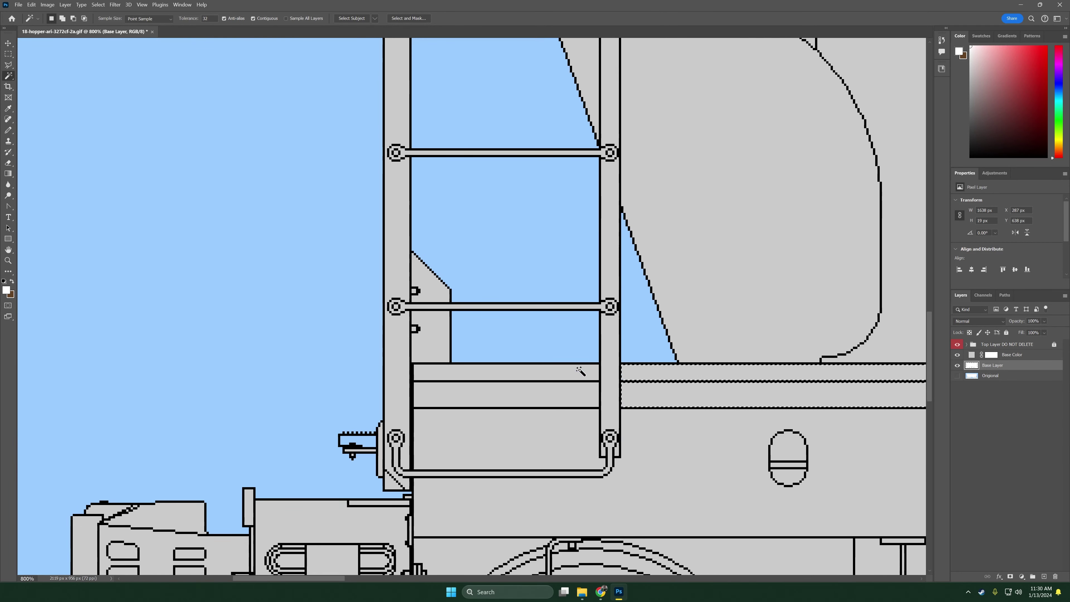
scroll(581, 371, down, 1)
shift+click(580, 342)
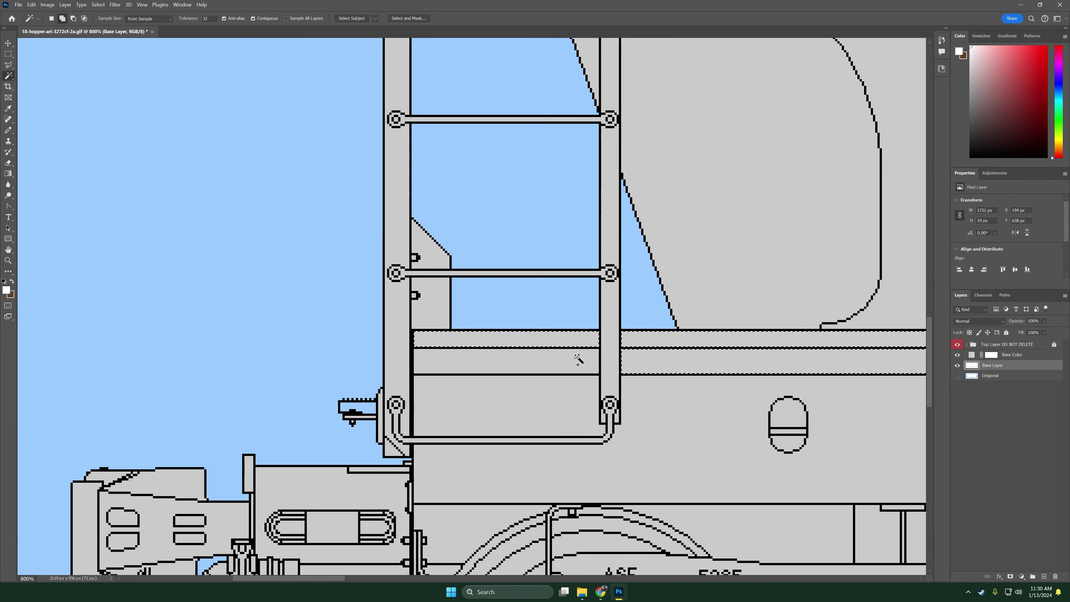
shift+click(578, 359)
scroll(737, 351, right, 3)
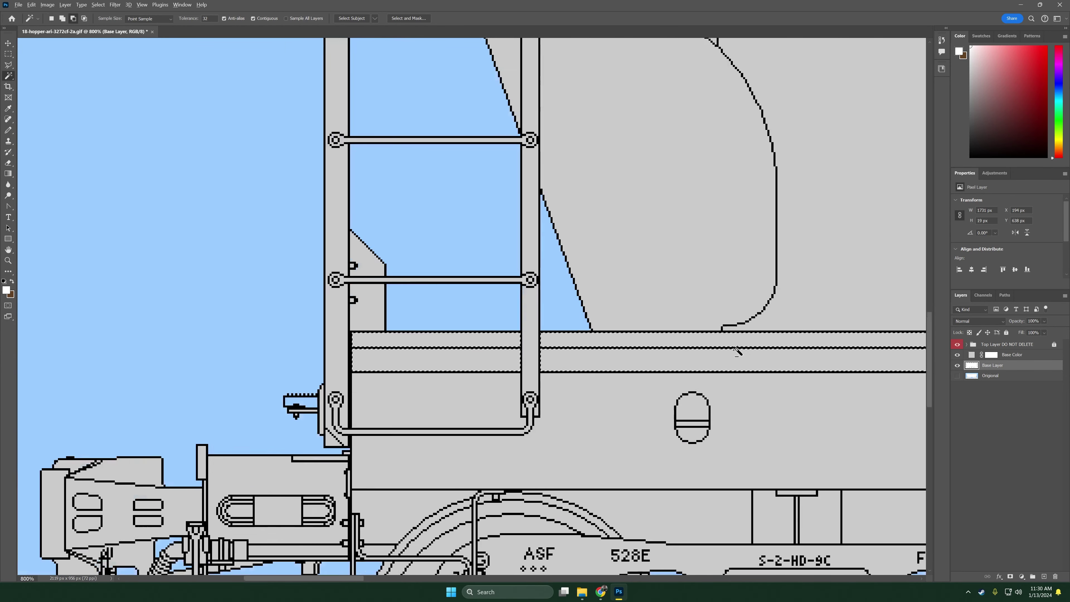
Set the foreground colour to the yellow f2b549 swatch from the M&P Railway library
scroll(738, 351, down, 5)
scroll(738, 354, right, 10)
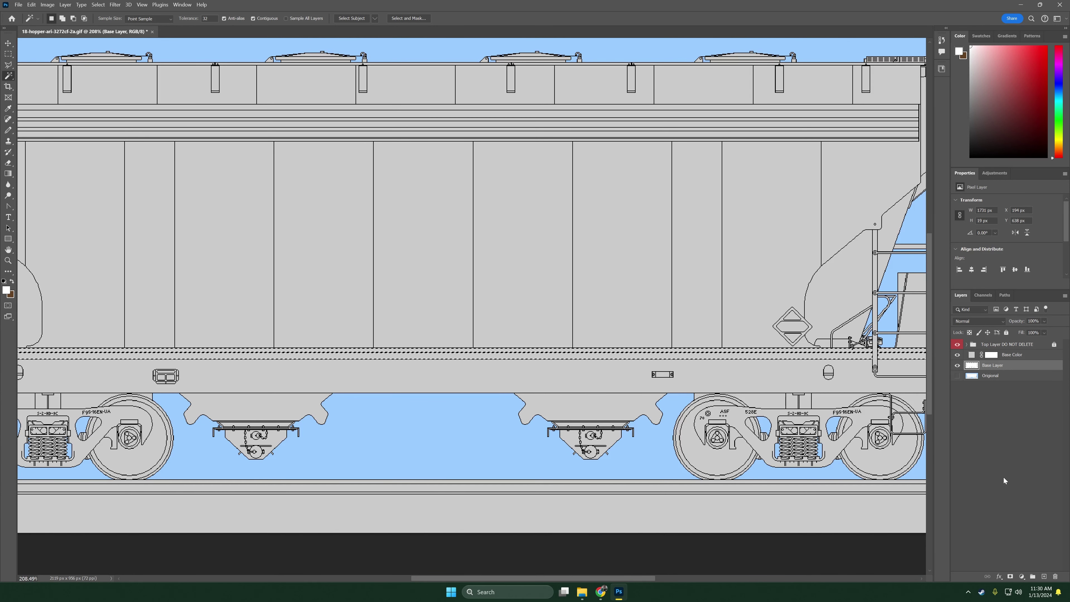
click(1022, 576)
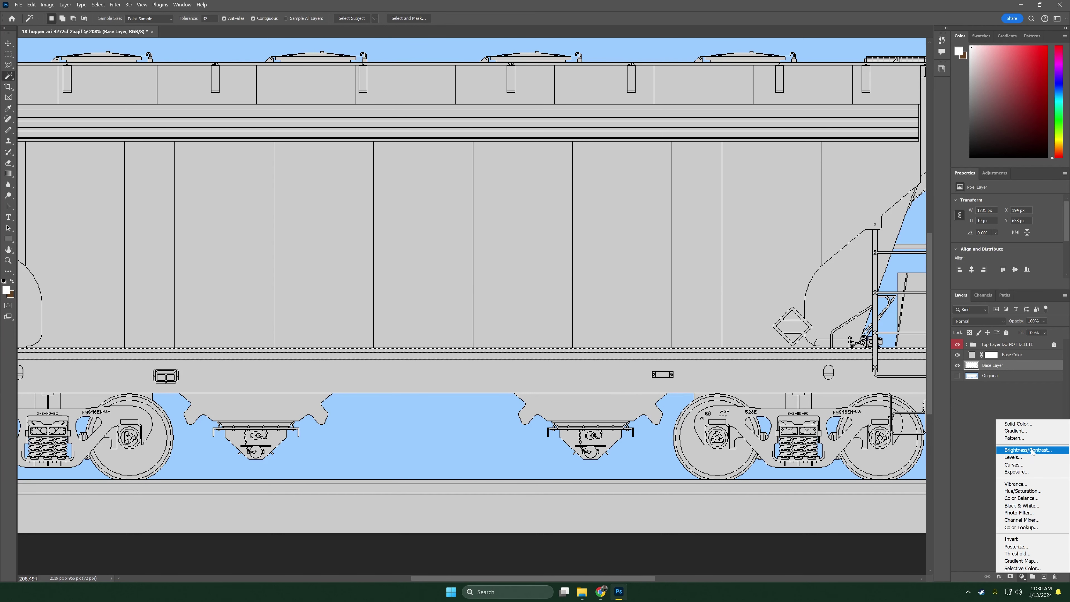
click(942, 69)
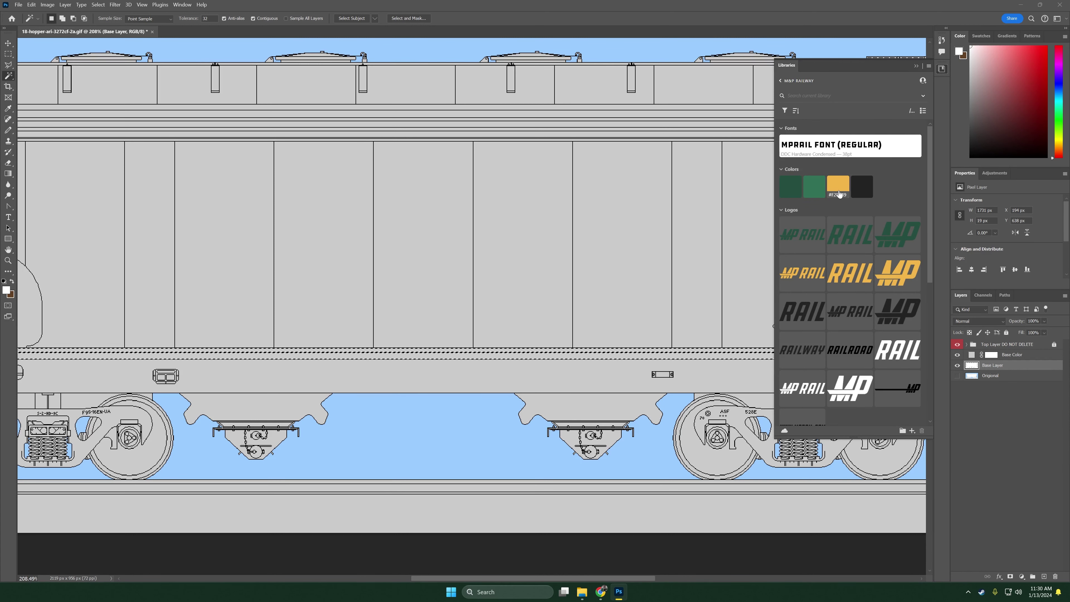
click(840, 194)
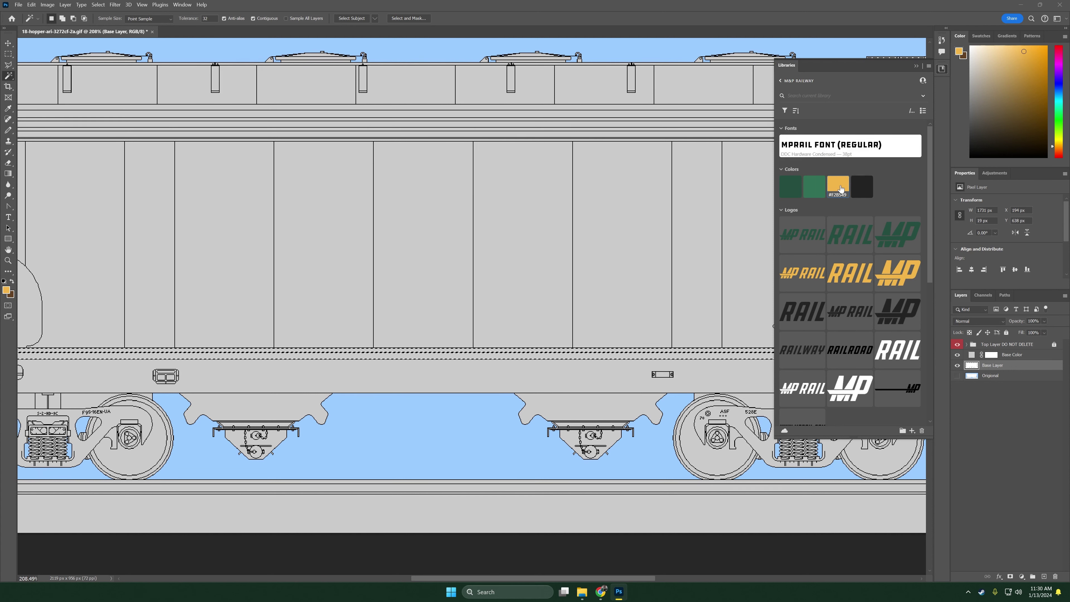
drag(1026, 53, 1033, 84)
click(847, 187)
click(943, 69)
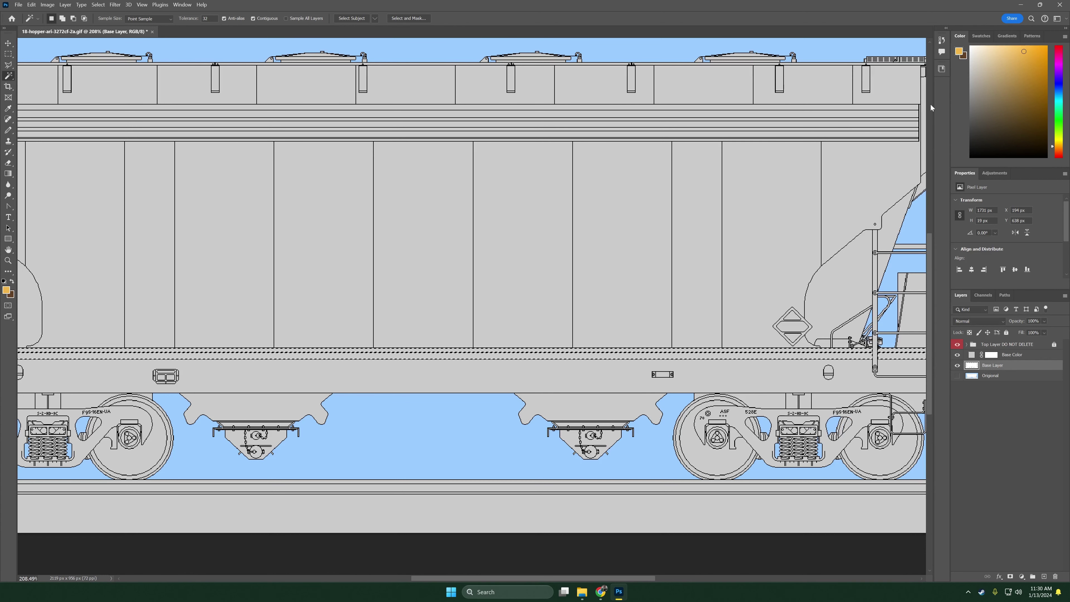
Add a yellow (f2b549) Solid Color fill layer from the sill strip selection and move it above Base Color
click(1023, 577)
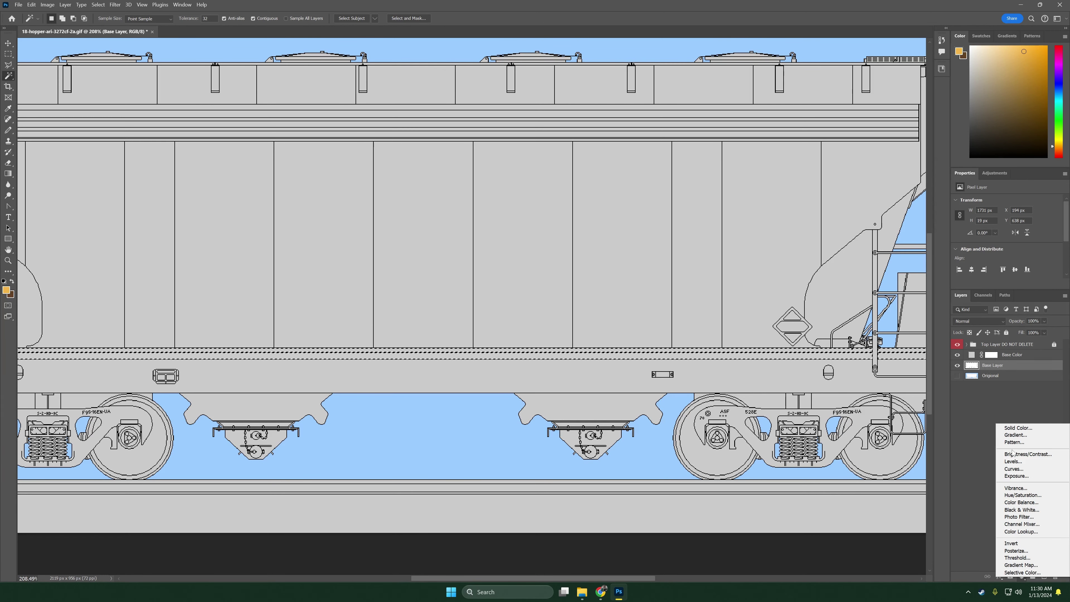
click(1017, 428)
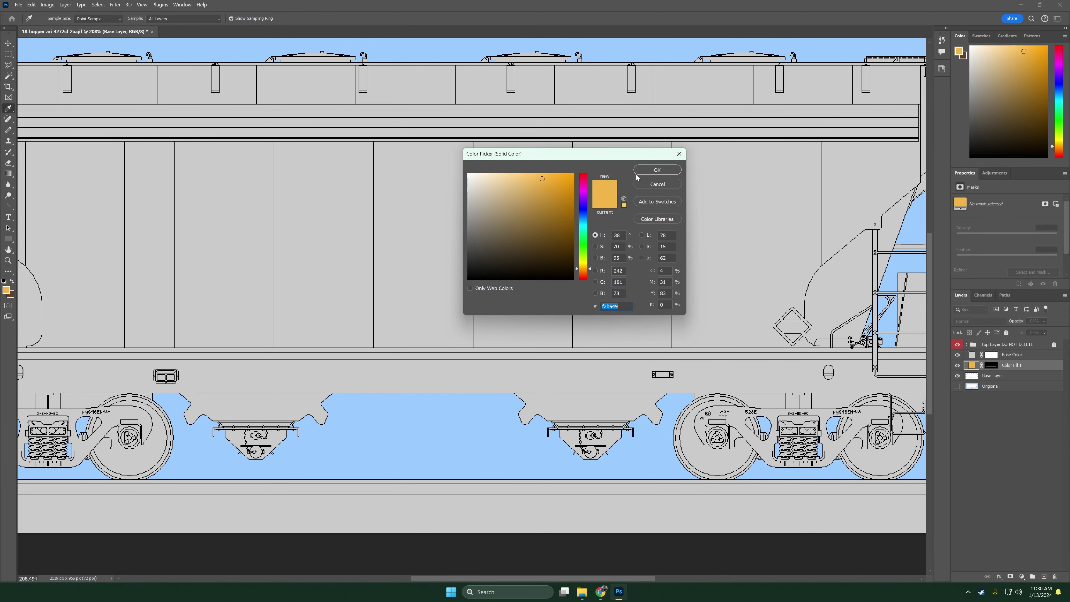
click(657, 170)
key(w)
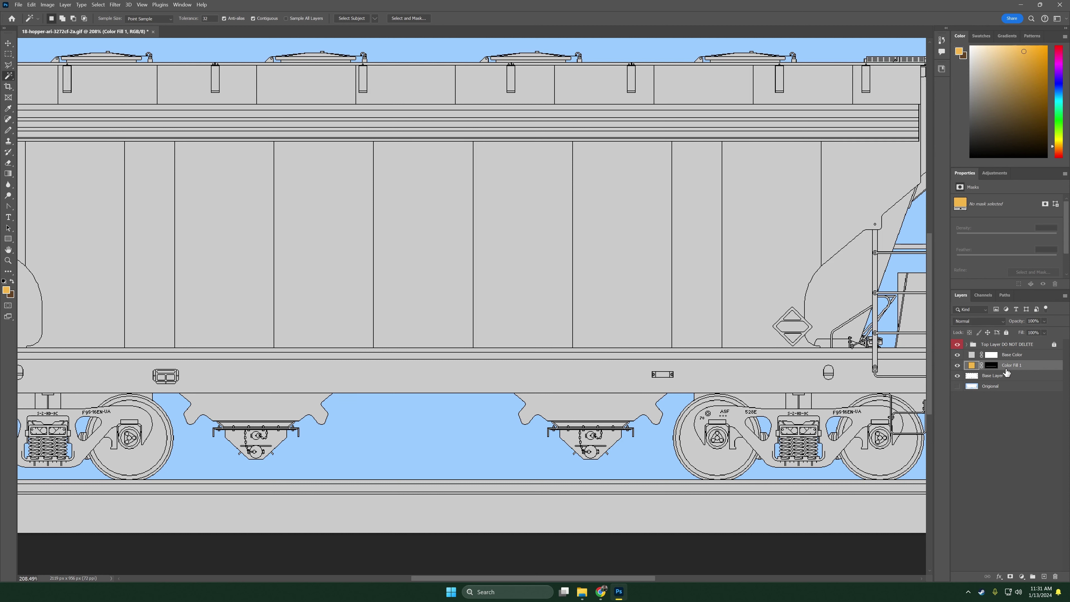
drag(1012, 368, 1011, 353)
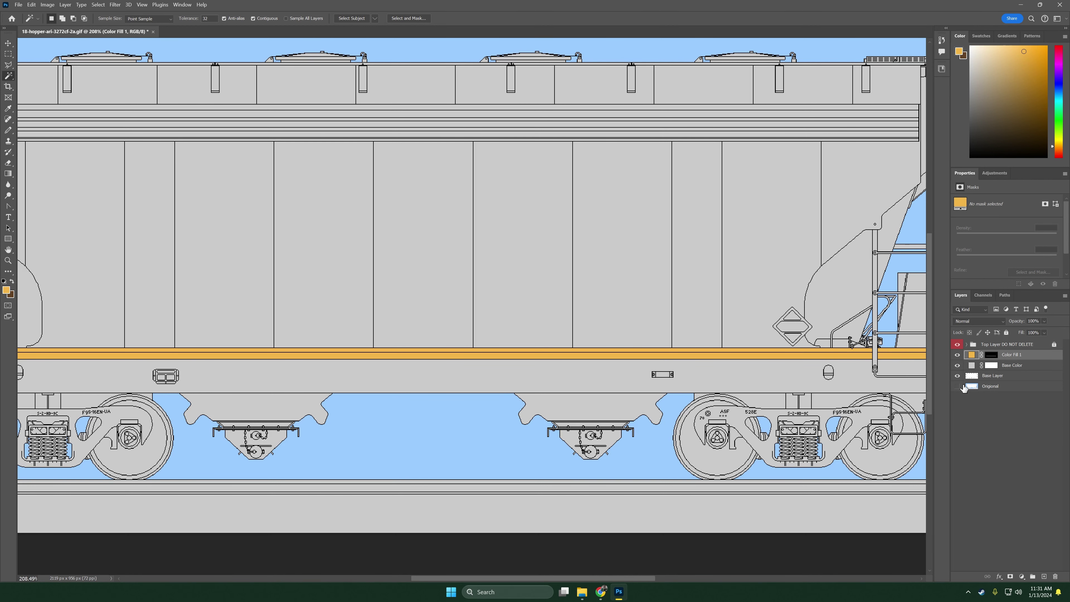
Try a red Solid Color fill in a rectangular selection around the diamond placard and delete that fill layer
scroll(724, 360, right, 3)
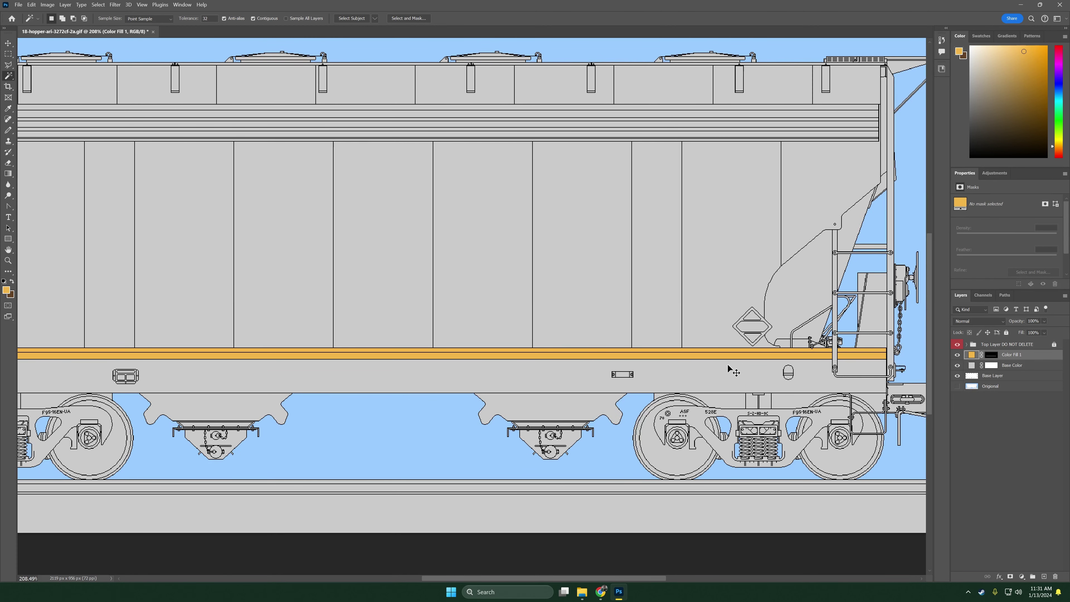
scroll(731, 371, right, 3)
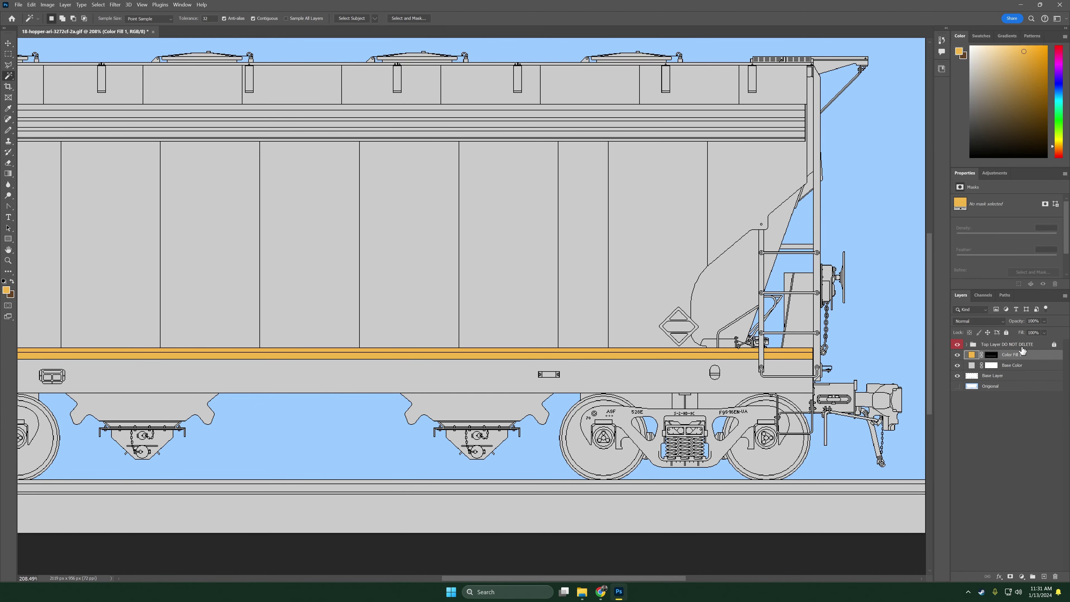
click(991, 358)
scroll(838, 373, up, 5)
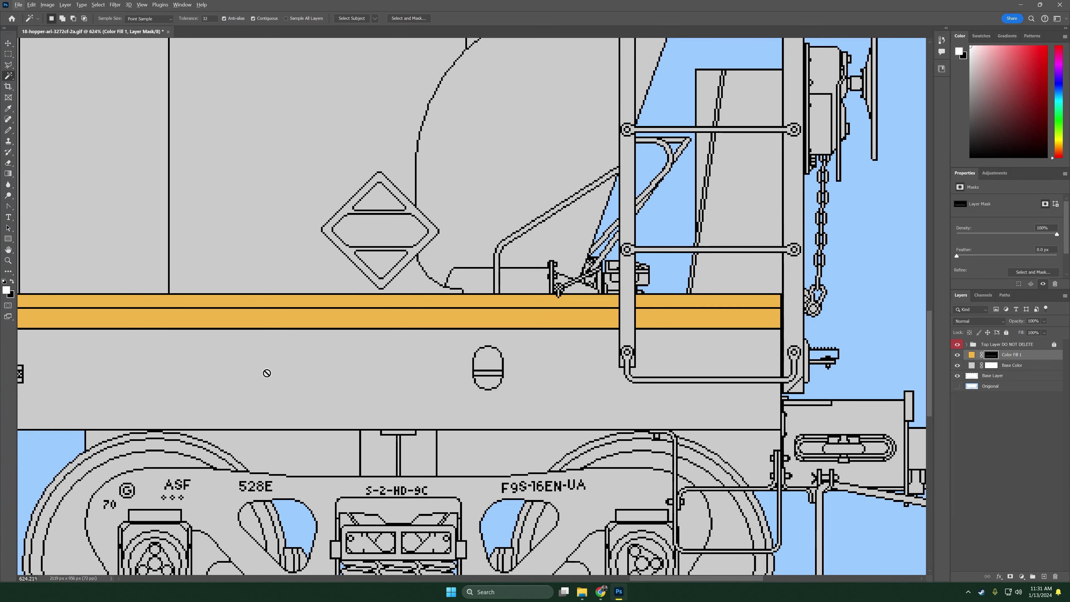
click(8, 54)
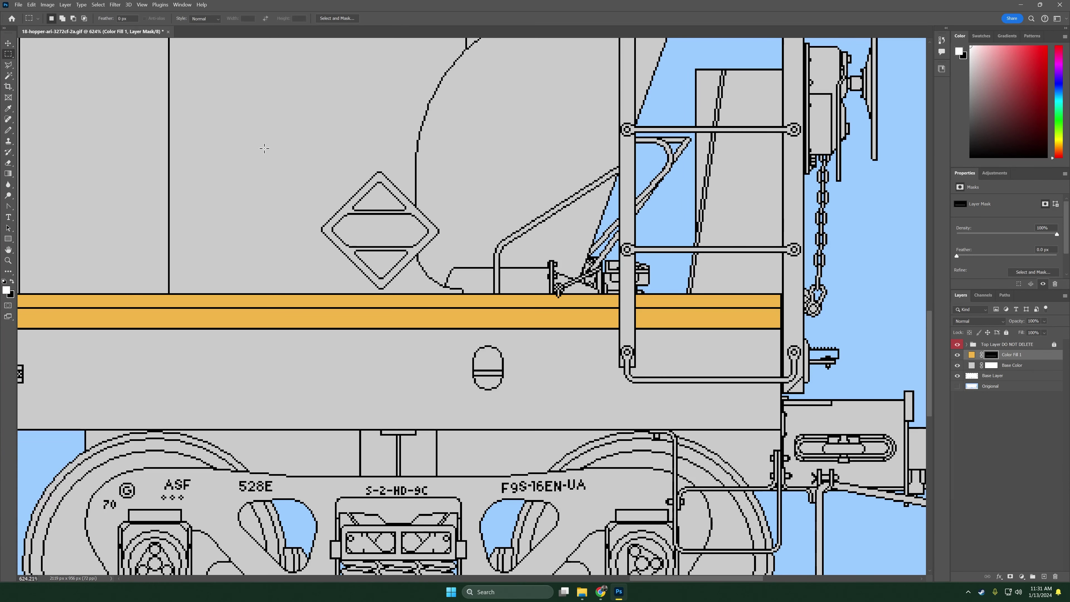
drag(301, 163, 456, 292)
click(1022, 577)
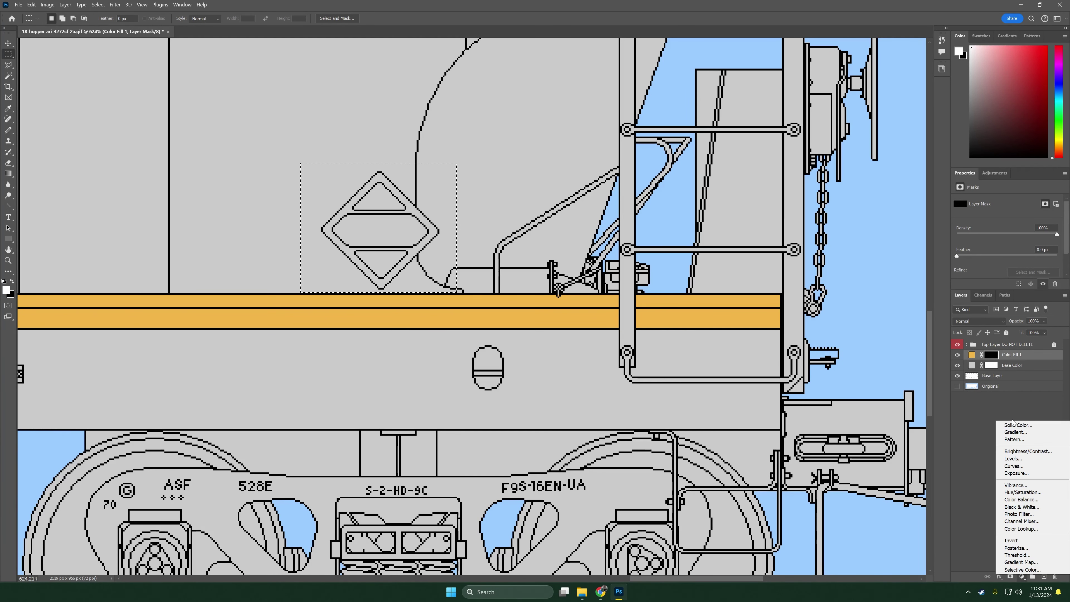
click(1017, 425)
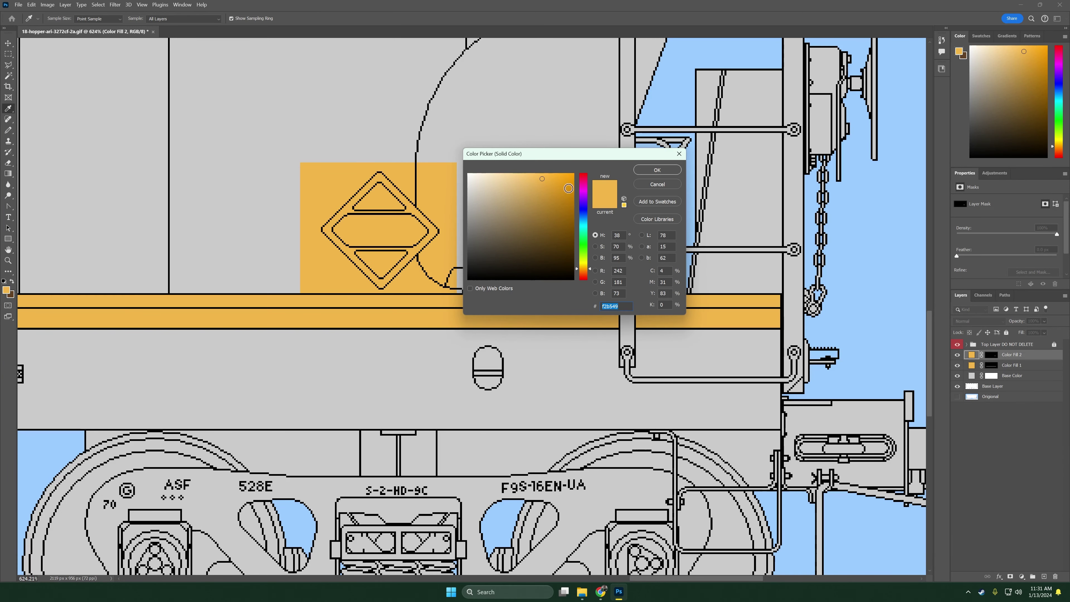
drag(584, 211, 584, 151)
click(663, 169)
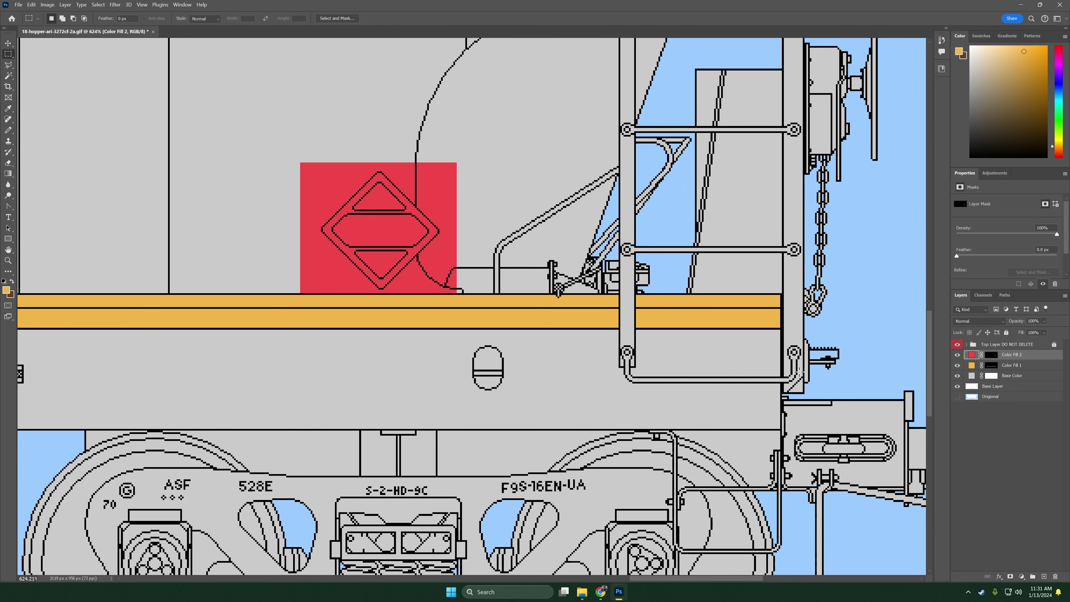
key(Delete)
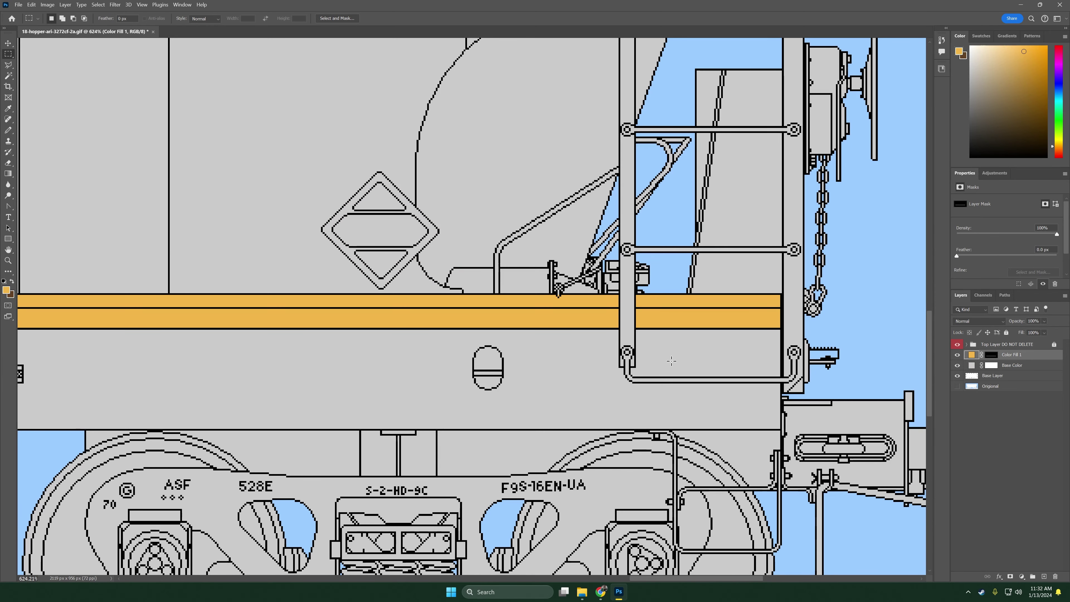
On a new empty layer, draw the upper edge of a sweeping Pen path curving from the hopper's left end to above its right end
scroll(650, 375, down, 1)
scroll(650, 375, down, 6)
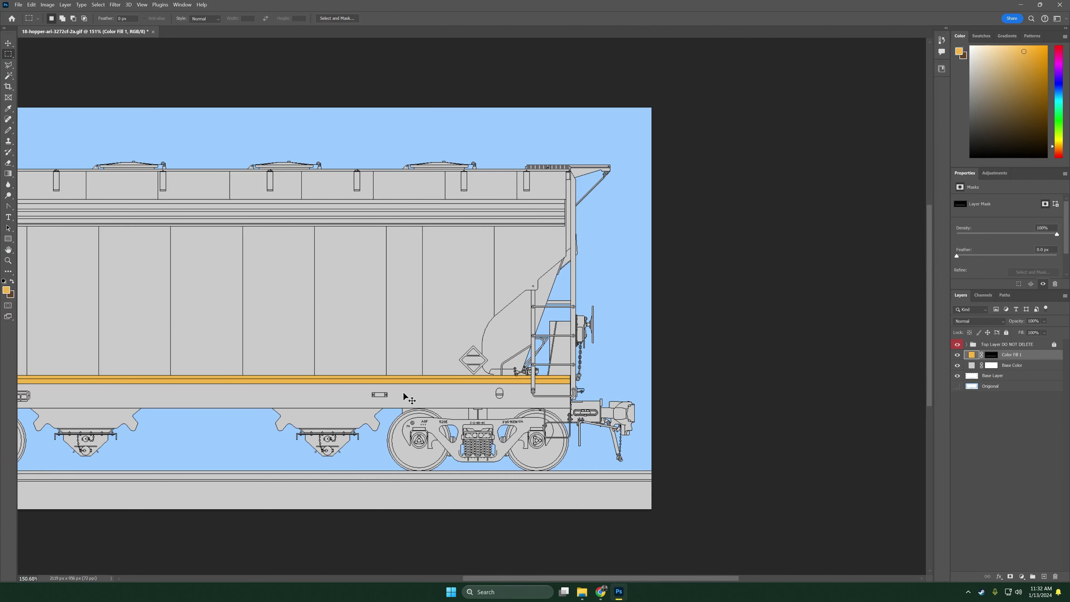
scroll(402, 393, left, 5)
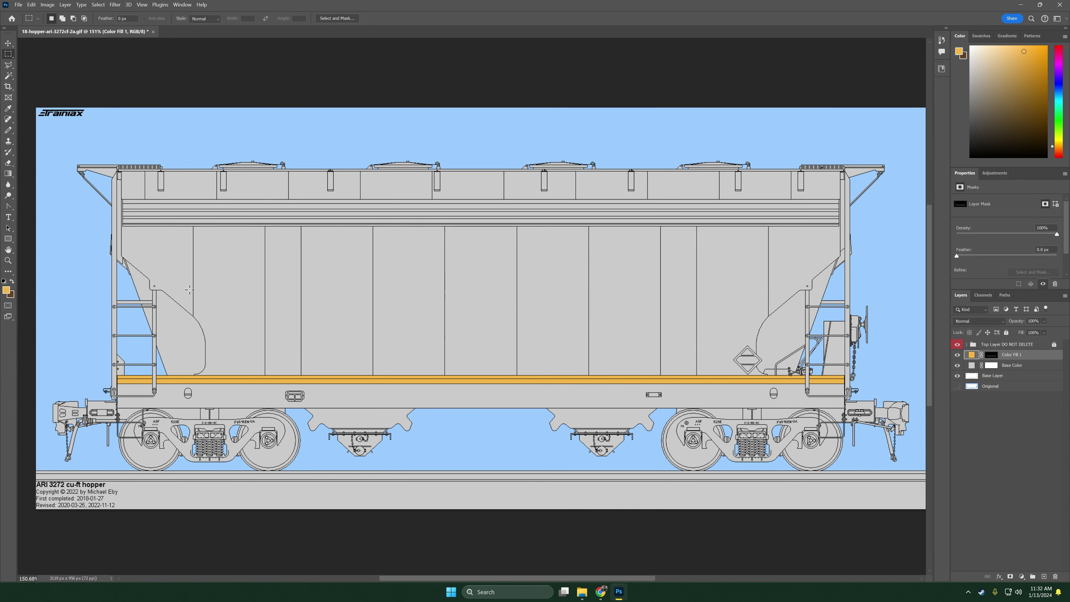
key(p)
key(ctrl+shift+alt+n)
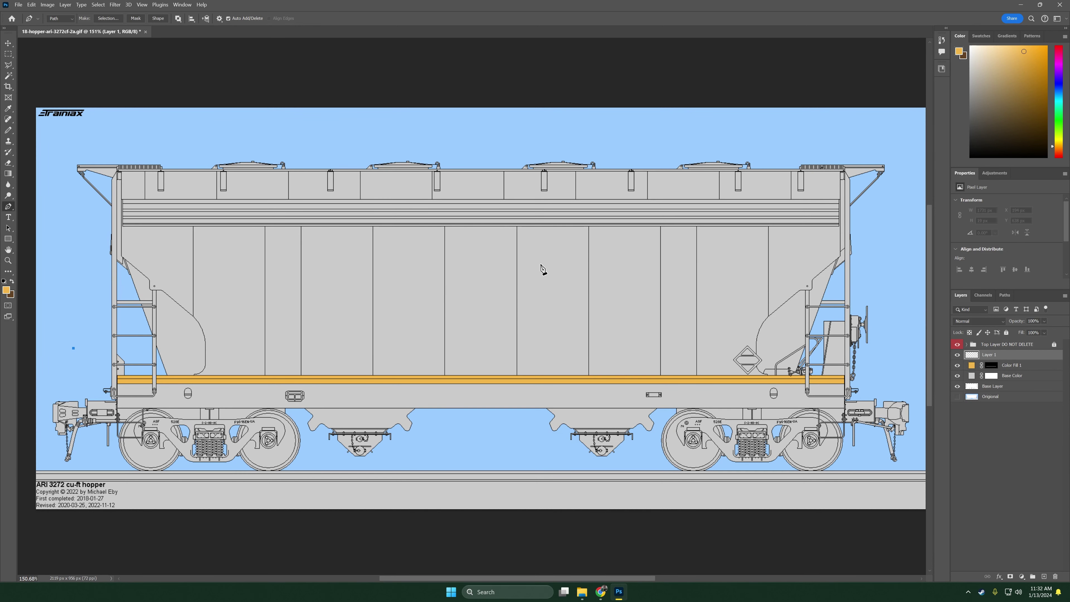
drag(531, 270, 632, 183)
drag(892, 150, 818, 217)
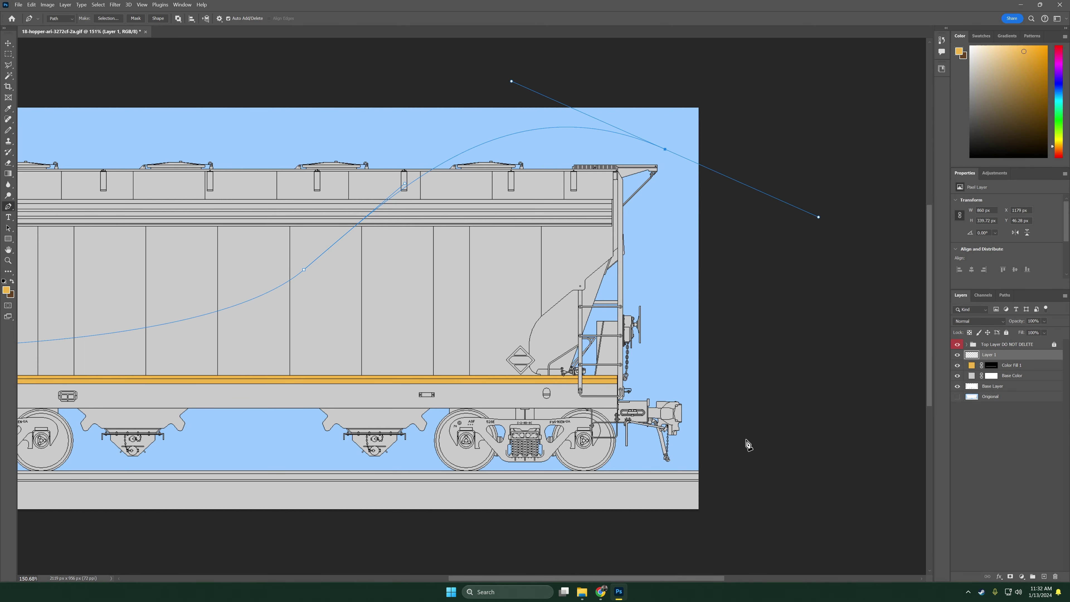
Continue the Pen path around the right end, back along a lower curve across the hopper, and close it beyond the left end
click(795, 247)
drag(414, 346, 247, 518)
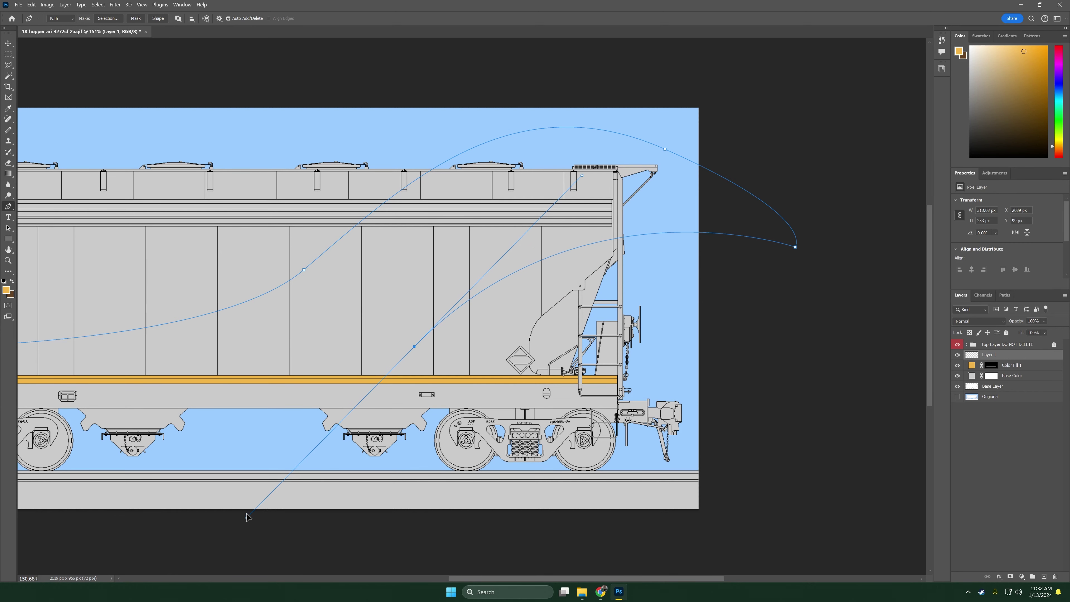
scroll(231, 428, up, 1)
scroll(232, 436, left, 8)
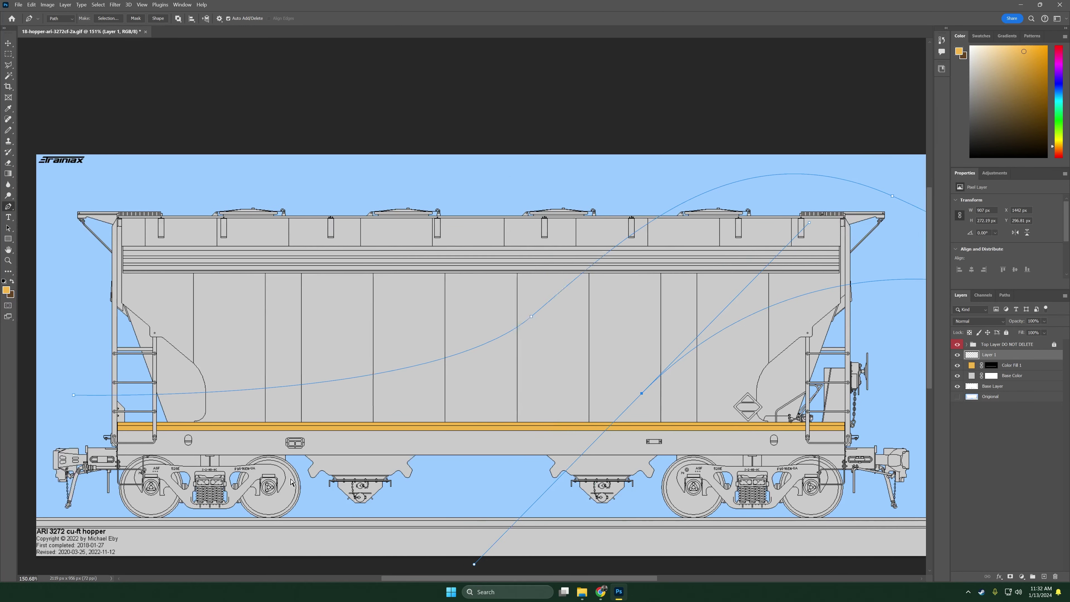
drag(94, 354, 69, 240)
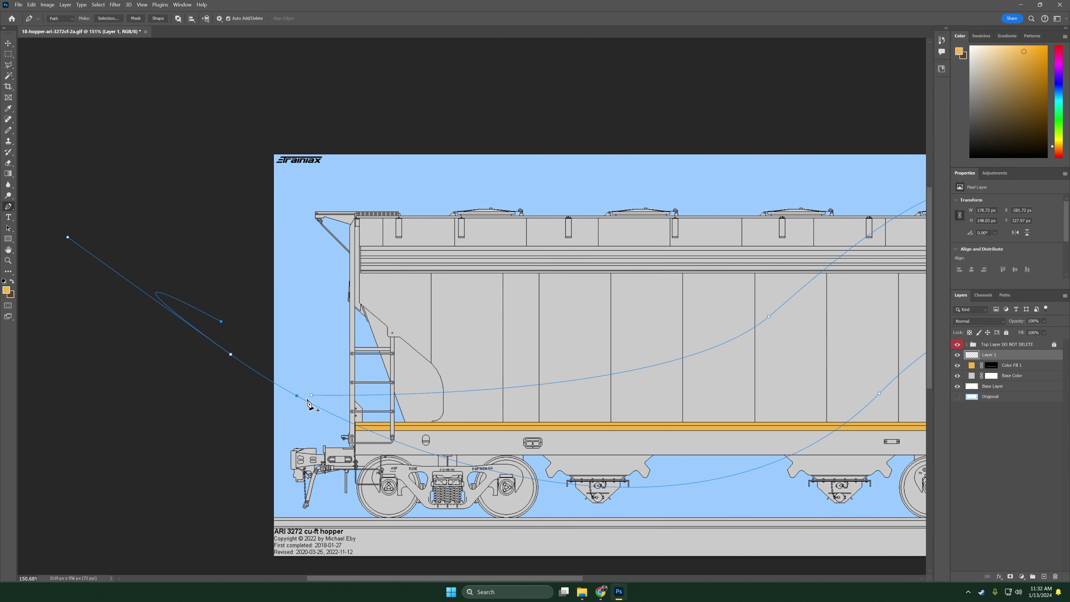
scroll(645, 424, right, 6)
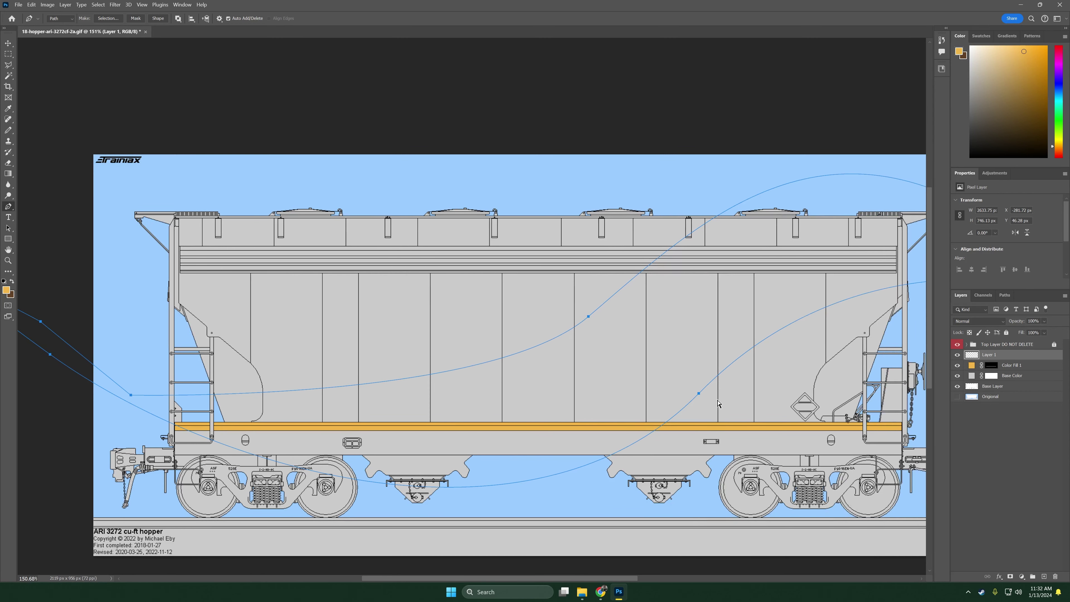
scroll(636, 316, down, 2)
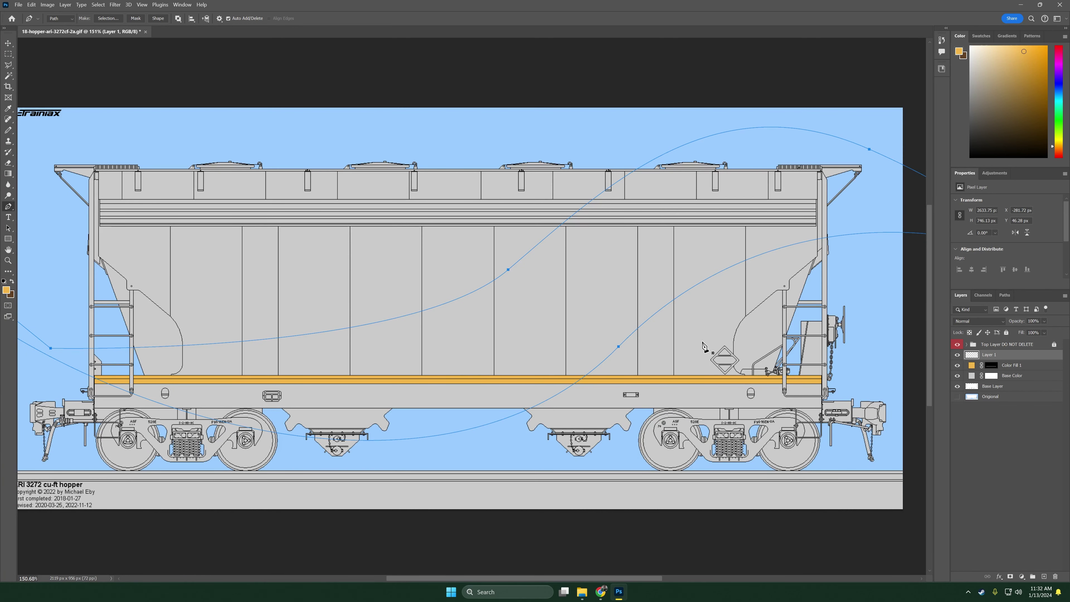
Try a yellow (f2b549) Solid Color fill from the closed path, undo it, and try loading the empty layer as a selection
click(1022, 577)
click(1015, 430)
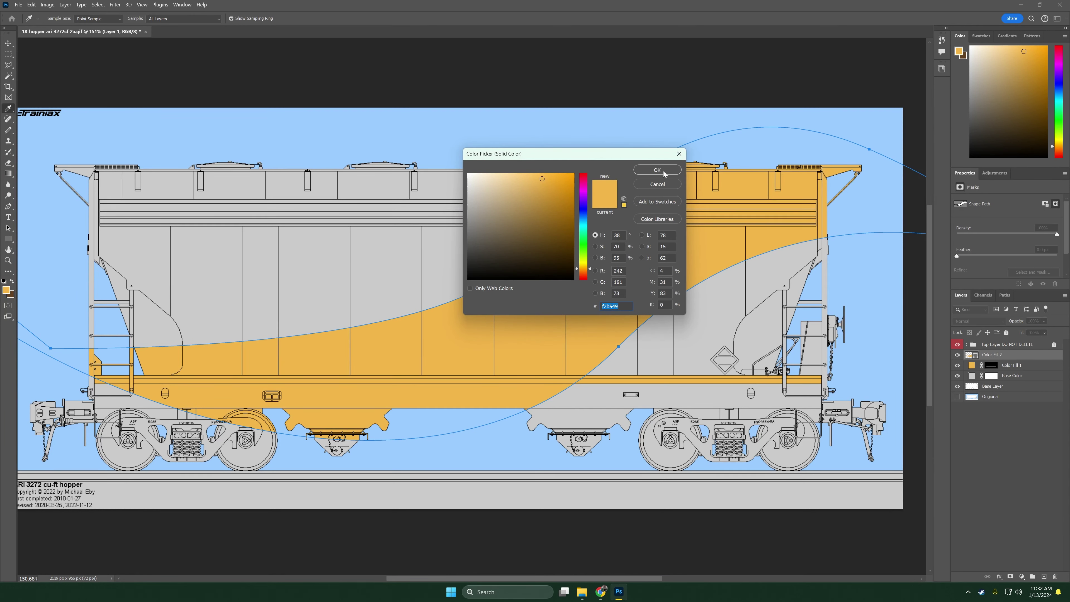
click(668, 171)
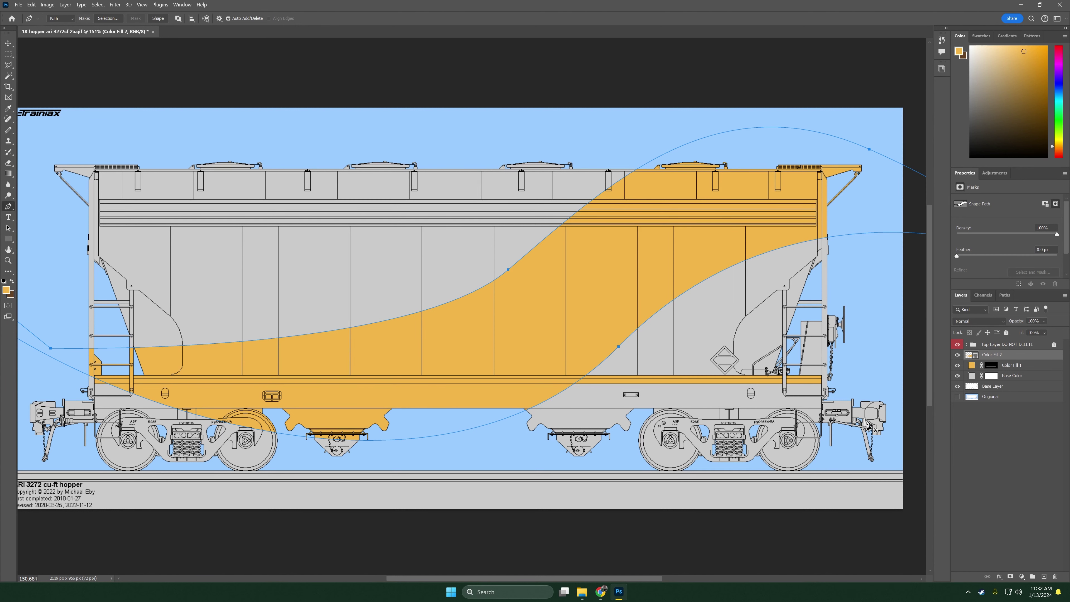
key(ctrl+z)
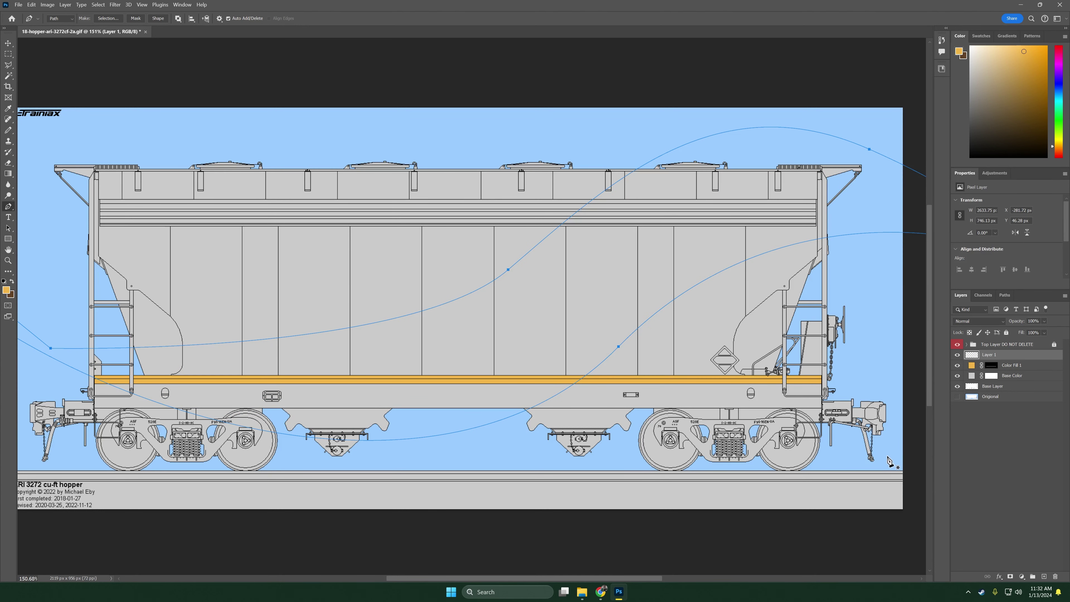
ctrl+click(974, 358)
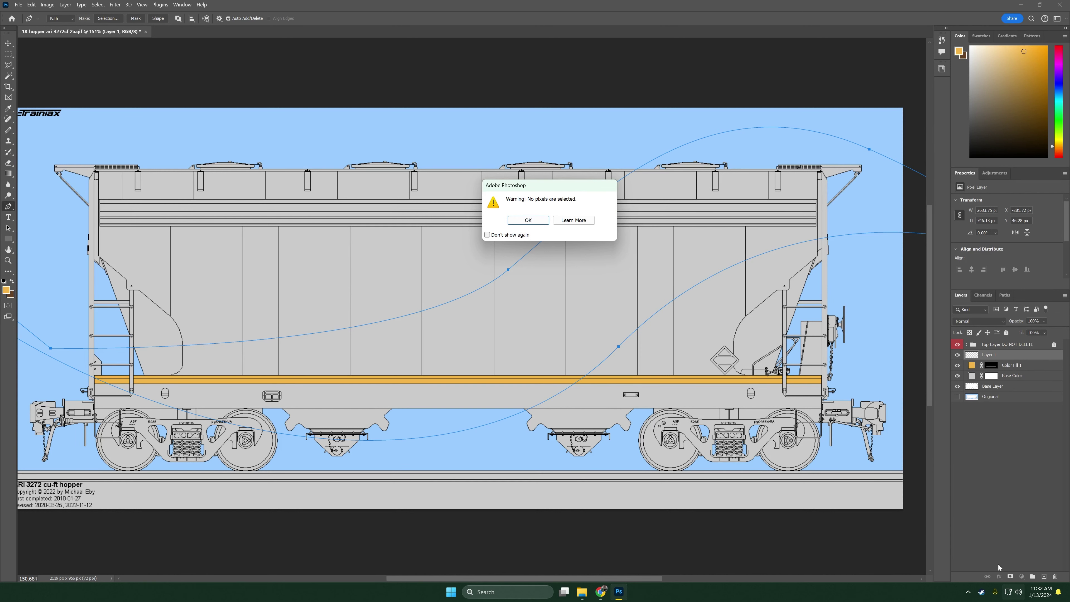
click(531, 222)
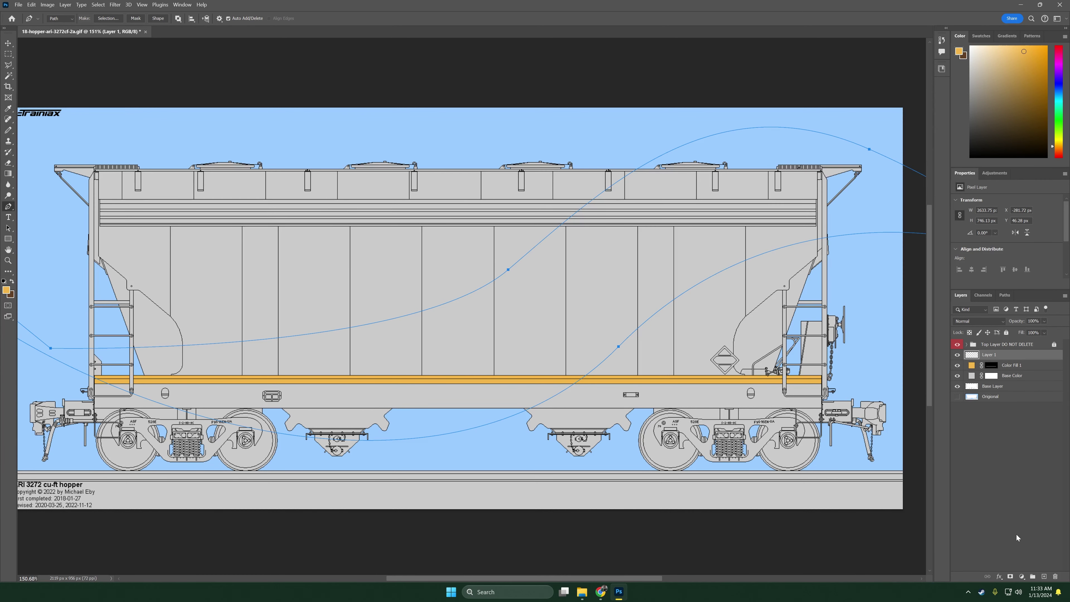
Add a yellow (f2b549) Solid Color fill layer shaped by the closed wave path and dismiss the path outline
click(1021, 577)
click(1028, 432)
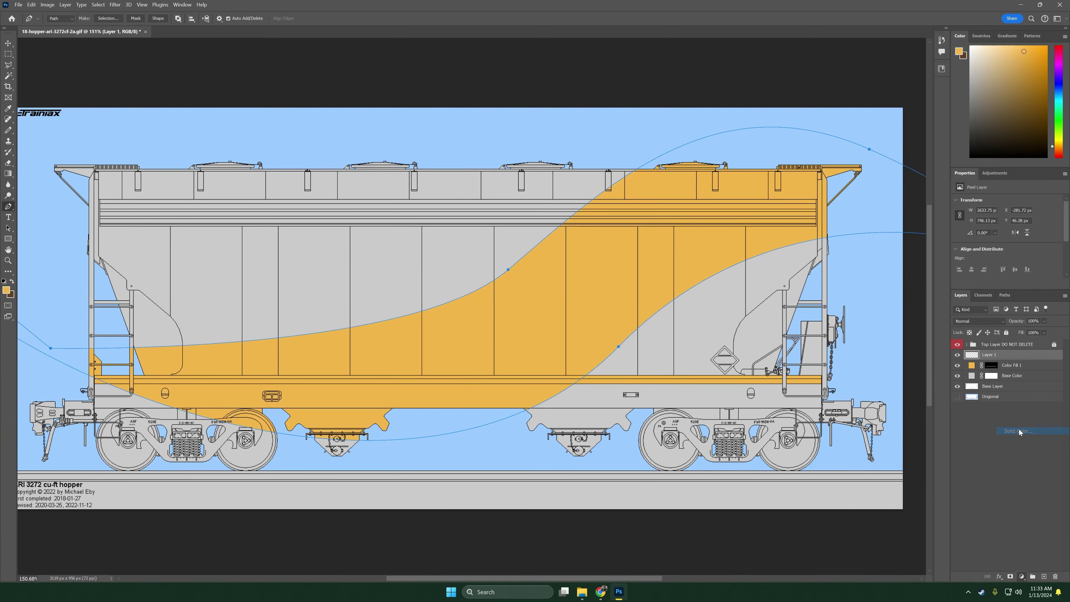
key(Return)
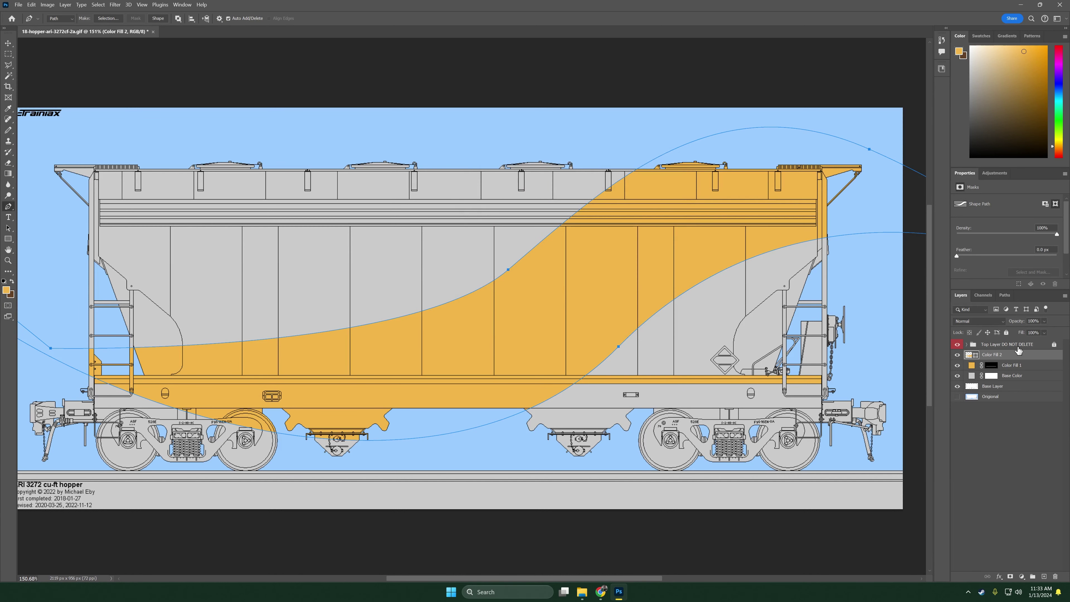
key(Escape)
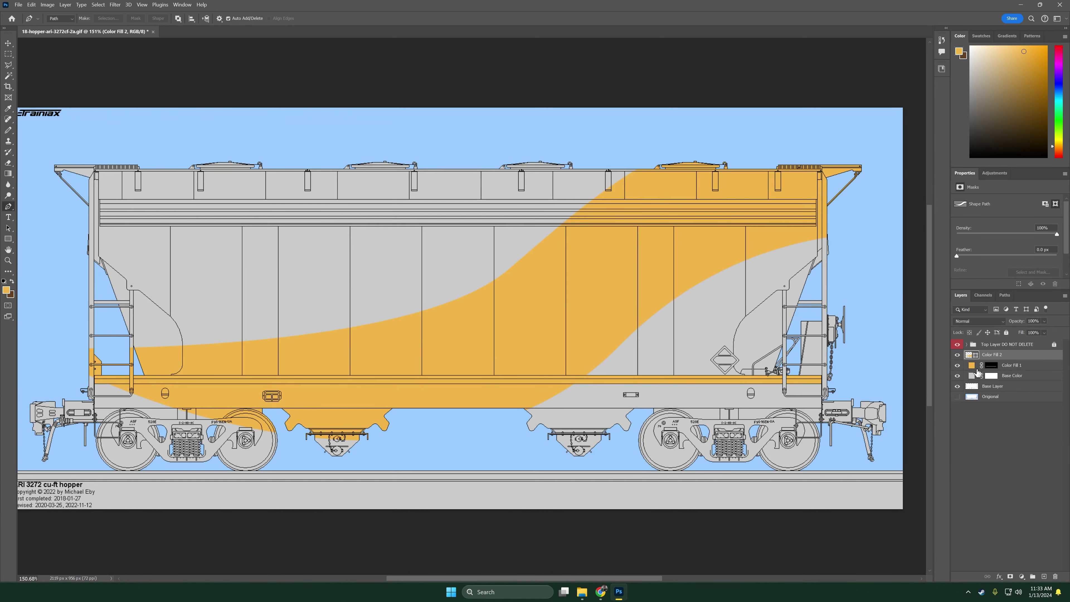
Load the wave shape as a selection, add a pixel-masked yellow Solid Color fill layer from it, and hide the path-based fill
ctrl+click(975, 356)
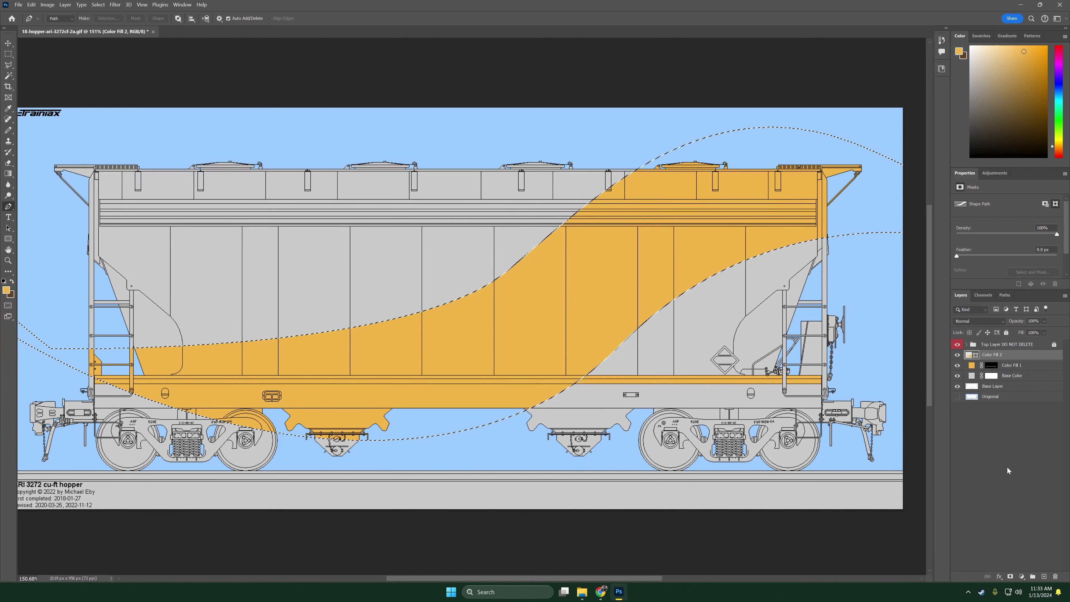
click(1021, 576)
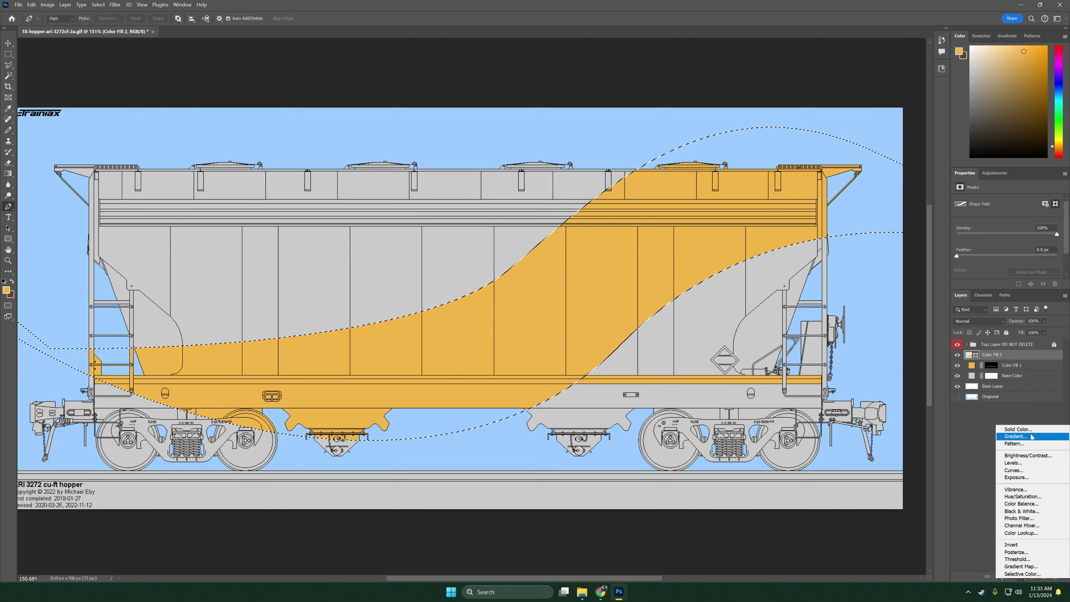
click(1027, 434)
click(670, 170)
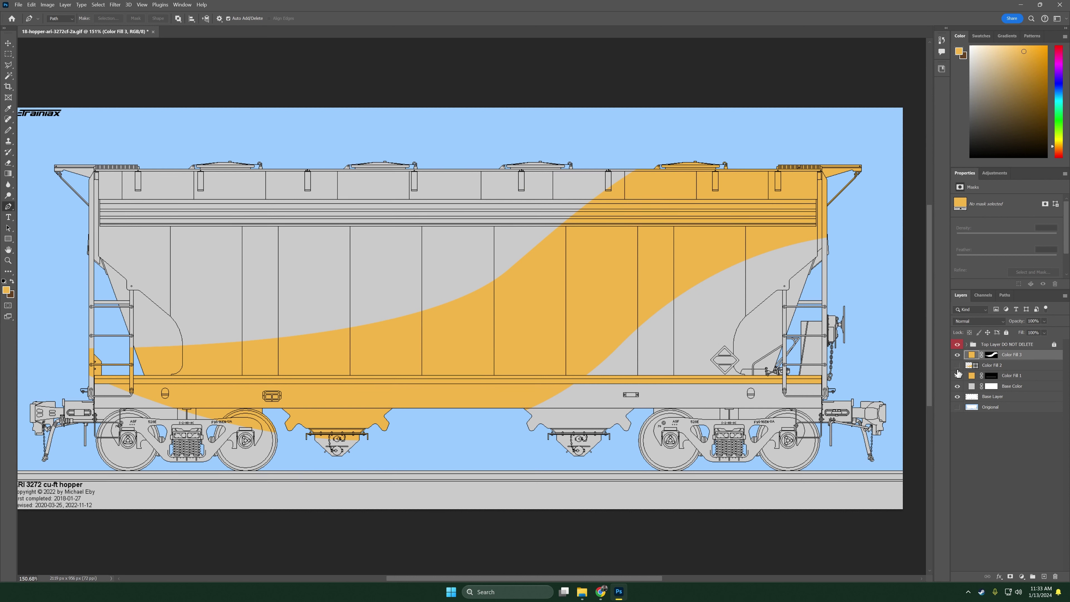
Target the layer mask of the new pixel-masked wave fill and choose the Pencil tool for editing it
click(993, 356)
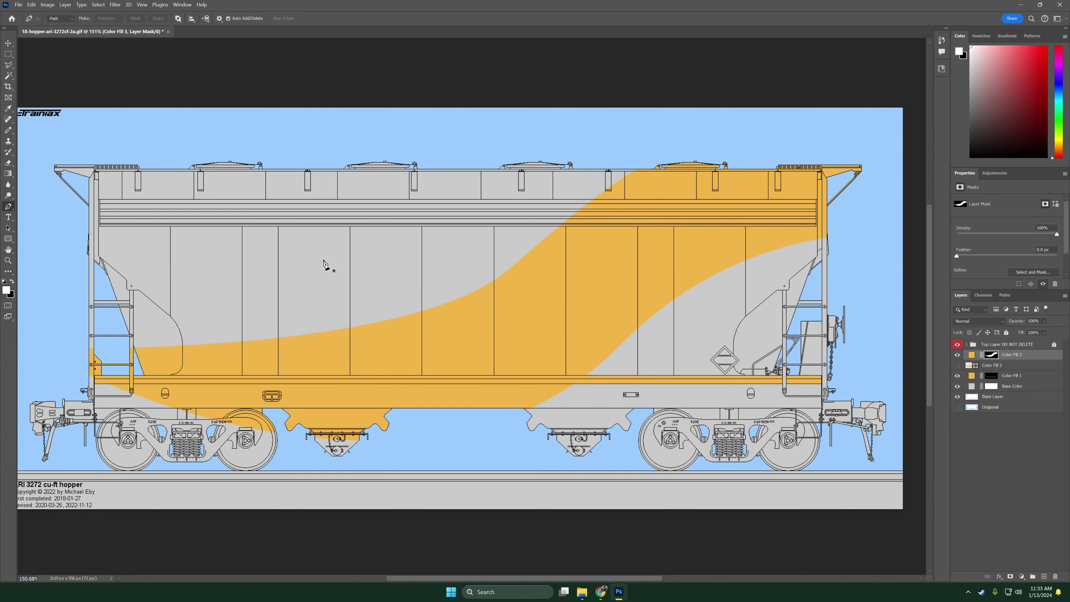
key(b)
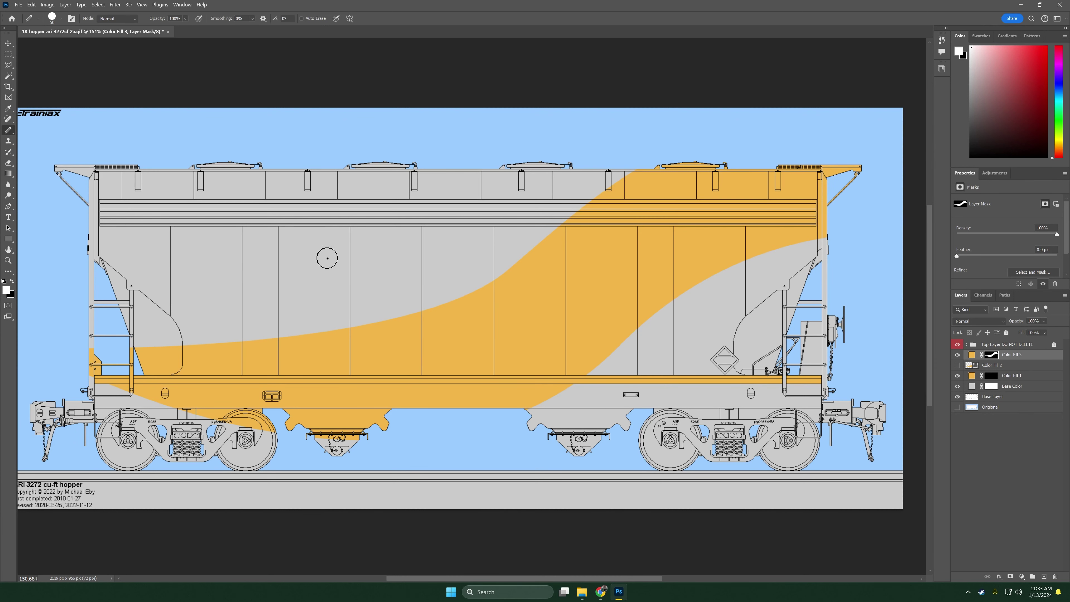
right_click(9, 130)
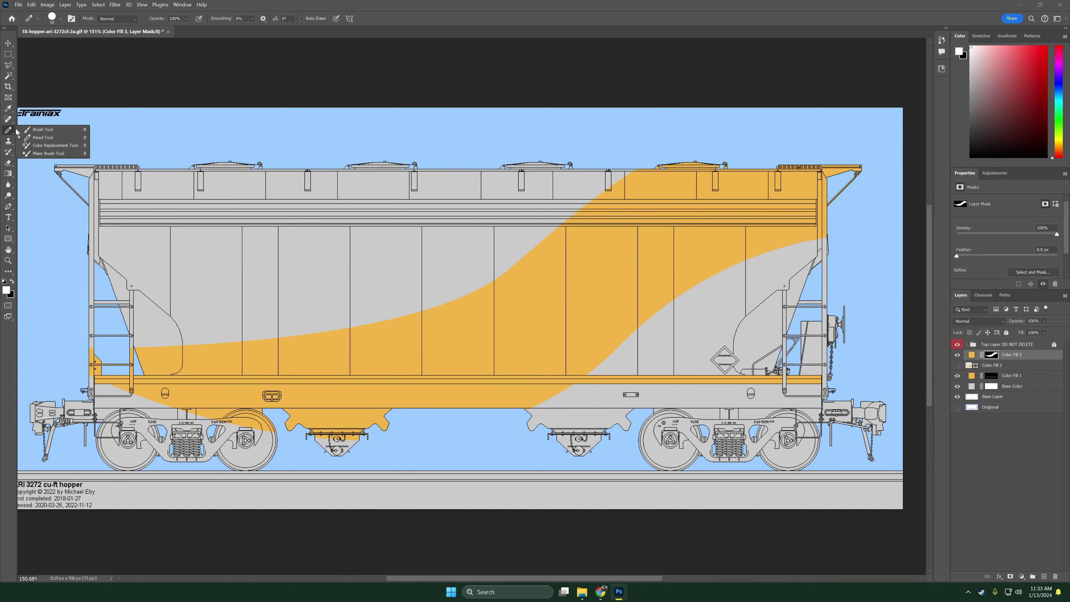
click(42, 138)
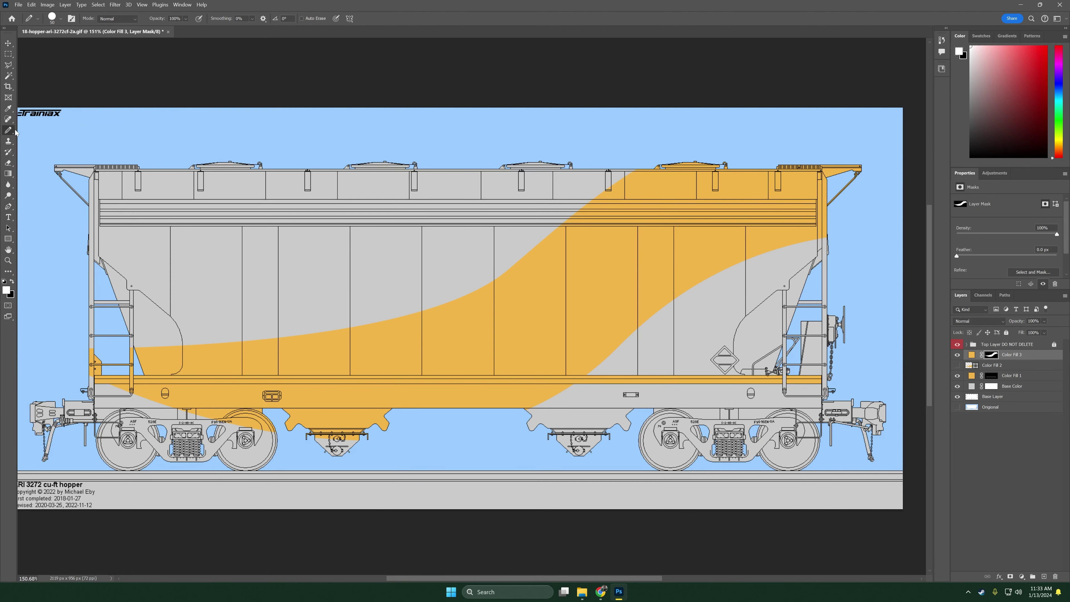
Try a Brush tool stroke across the wave fill's mask, undo it, and switch back to the Pencil tool
right_click(10, 131)
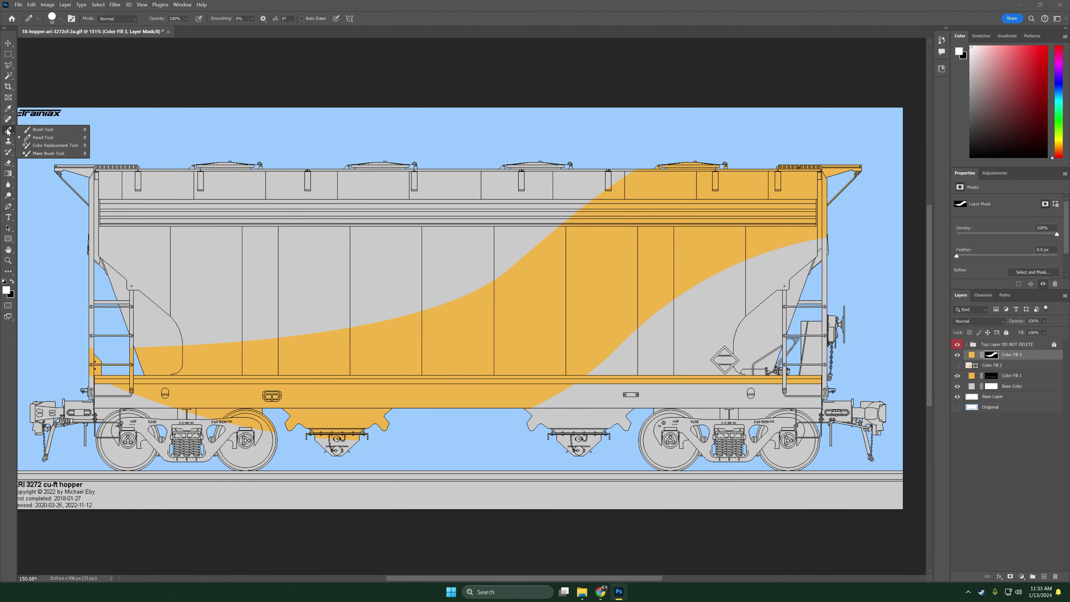
click(54, 130)
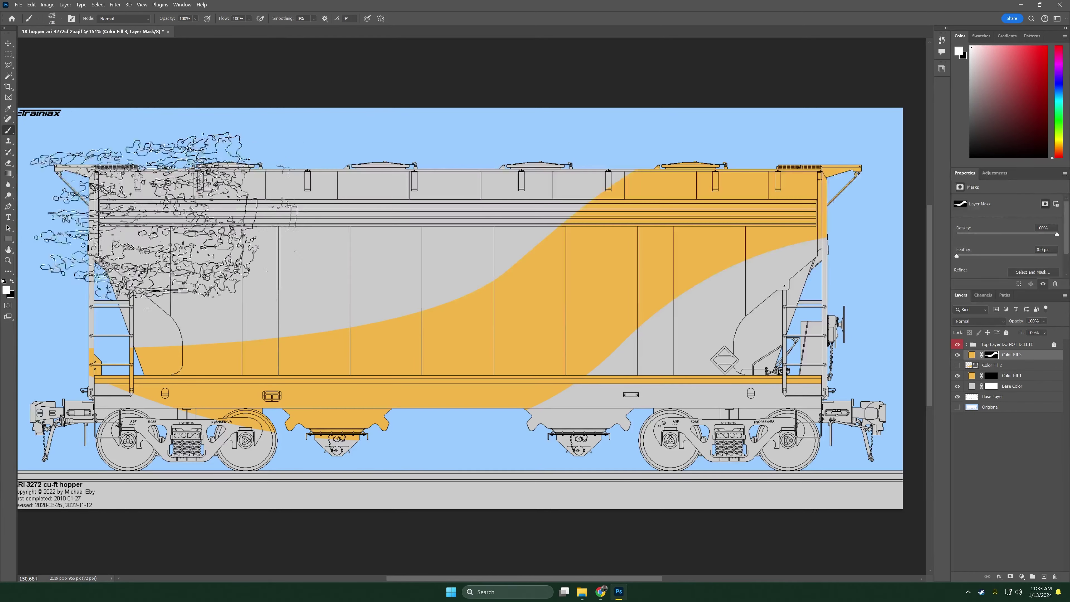
mouse_move(148, 208)
mouse_down()
mouse_move(609, 300)
mouse_move(449, 313)
mouse_up()
key(ctrl+z)
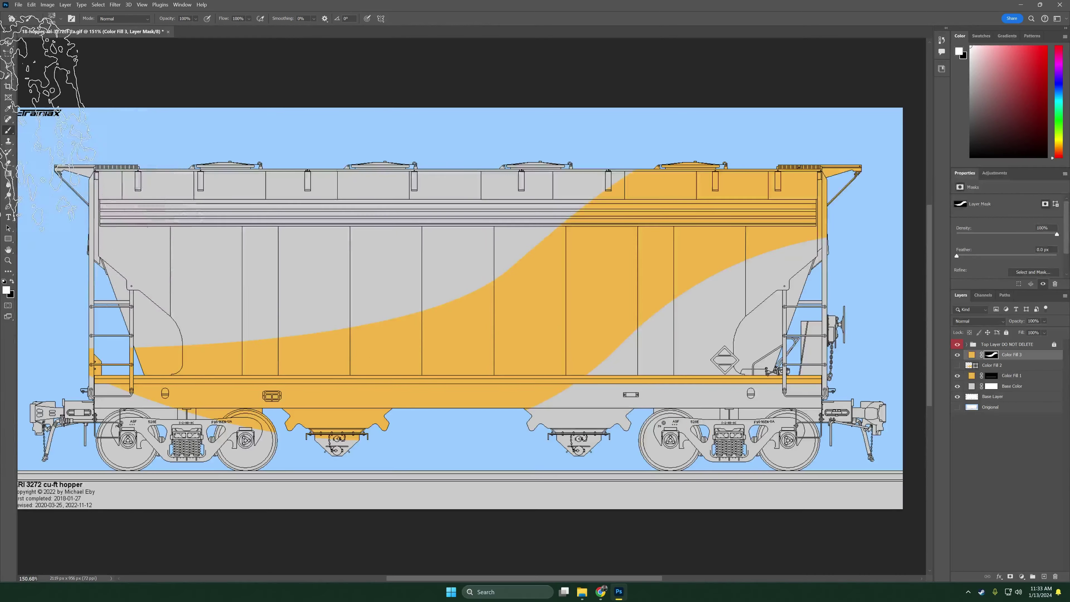
right_click(7, 132)
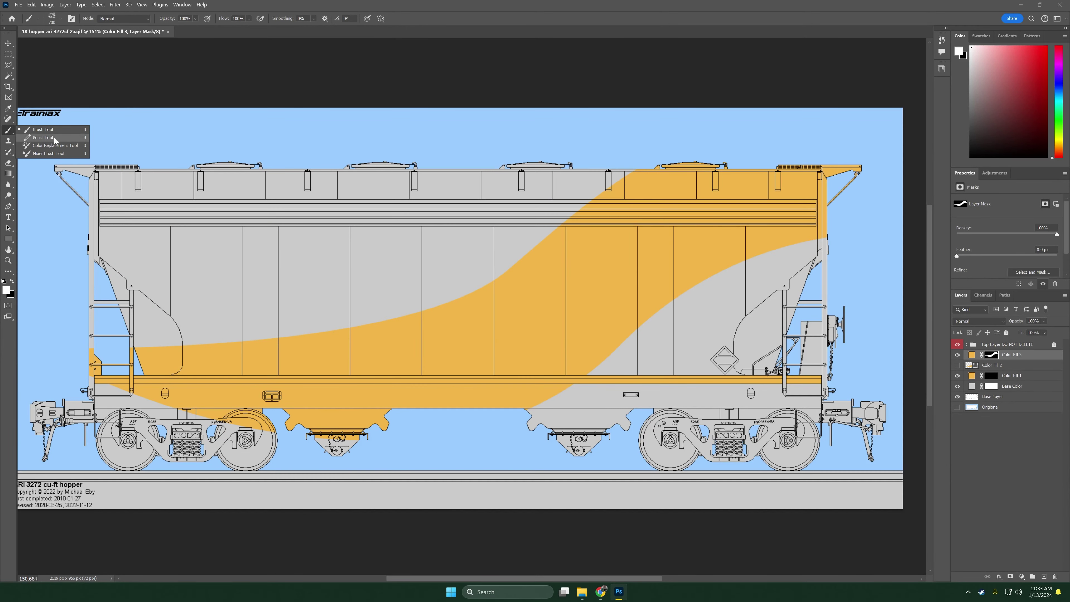
click(42, 137)
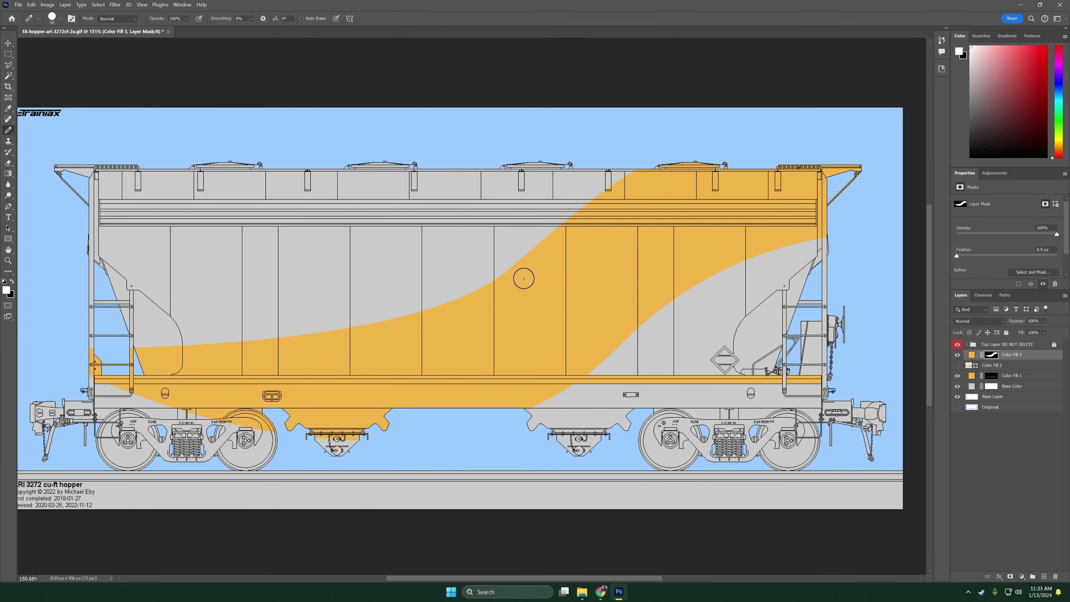
Enlarge the Pencil tip to 200 px for editing the wave mask around the hopper's right end
scroll(655, 257, up, 5)
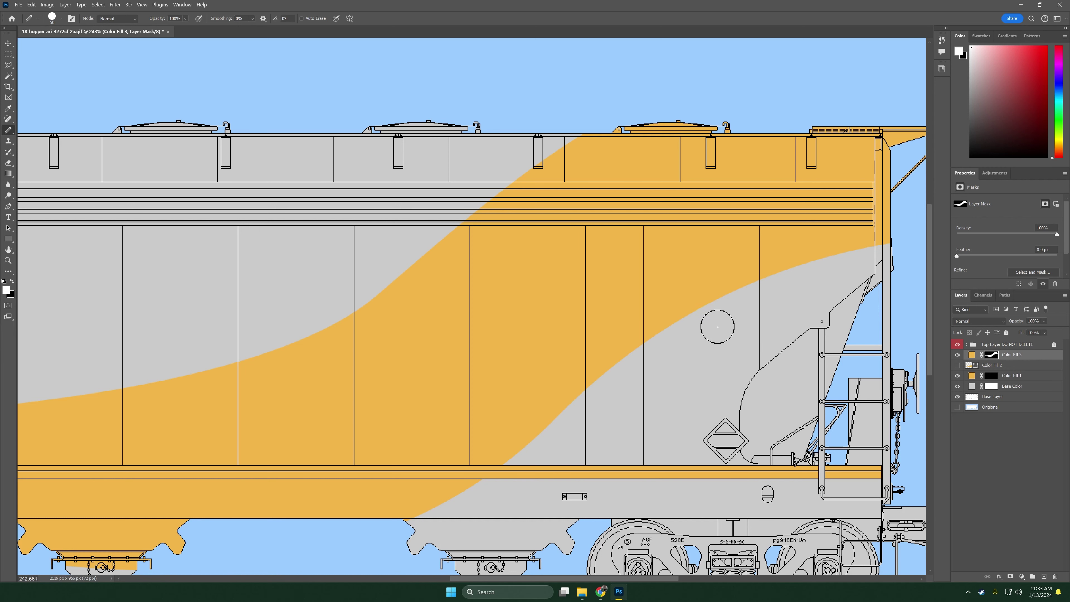
scroll(700, 328, down, 2)
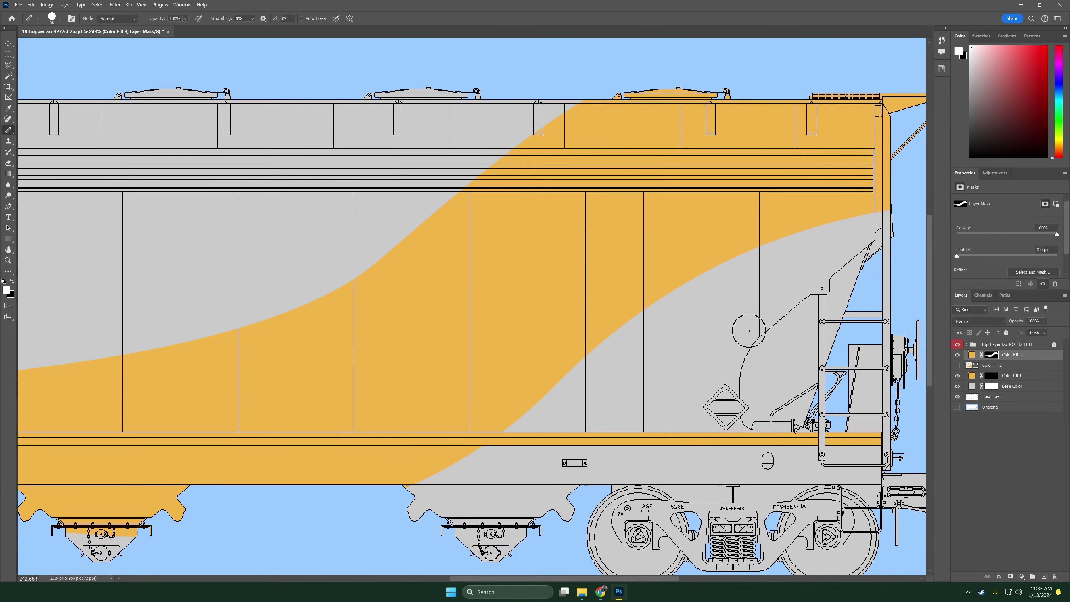
scroll(716, 329, right, 4)
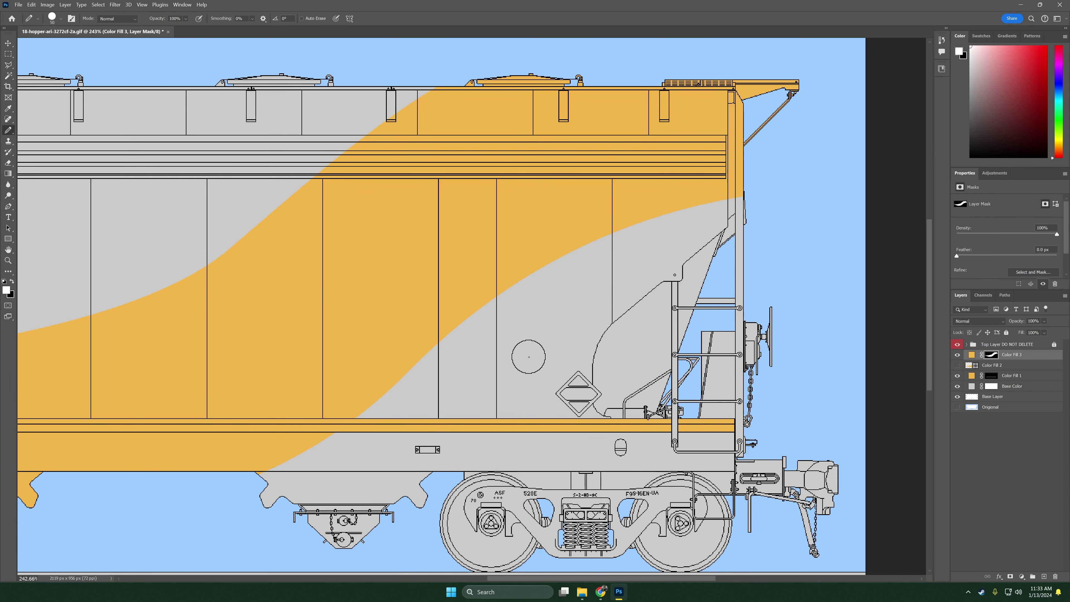
key(bracketright)
key(bracketright)
key(bracketright)
key(bracketright)
key(bracketright)
key(bracketright)
key(bracketright)
key(bracketright)
key(bracketright)
key(bracketright)
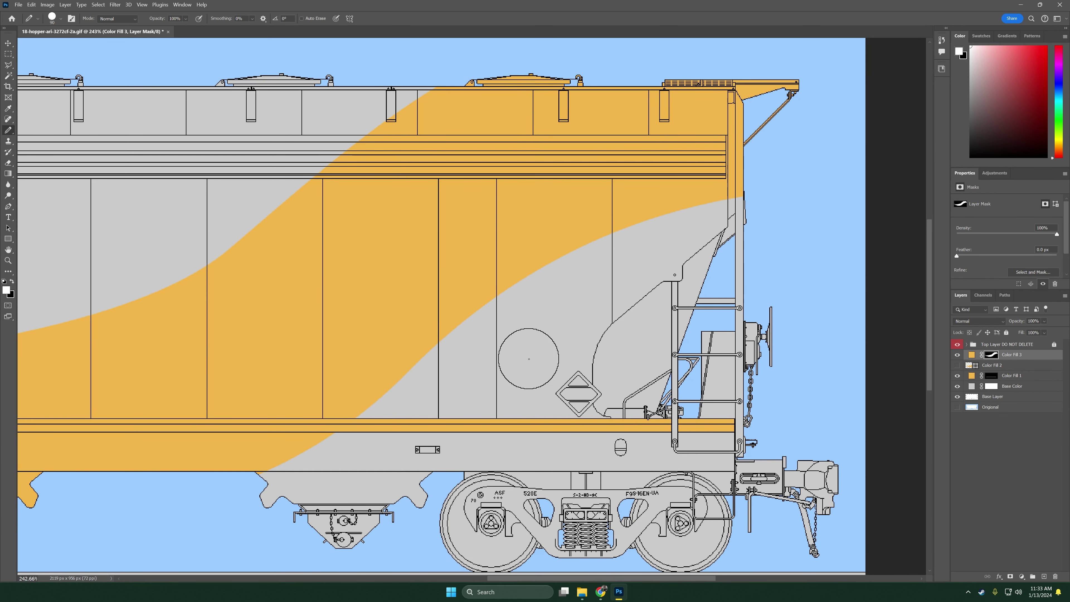
key(bracketleft)
key(bracketleft)
key(bracketleft)
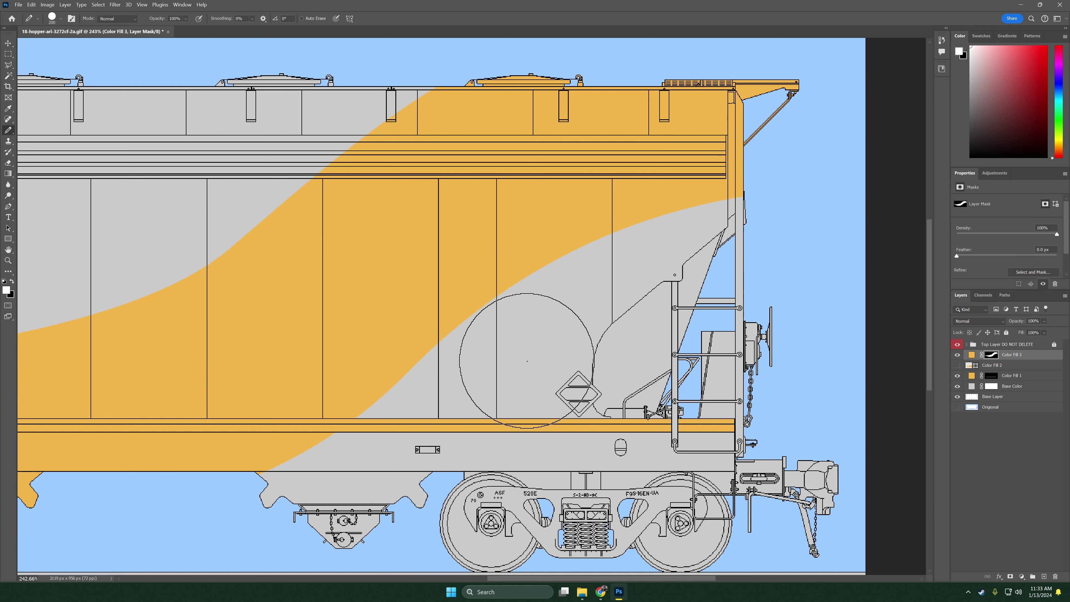
key(bracketright)
key(bracketright)
key(bracketright)
key(bracketright)
key(bracketright)
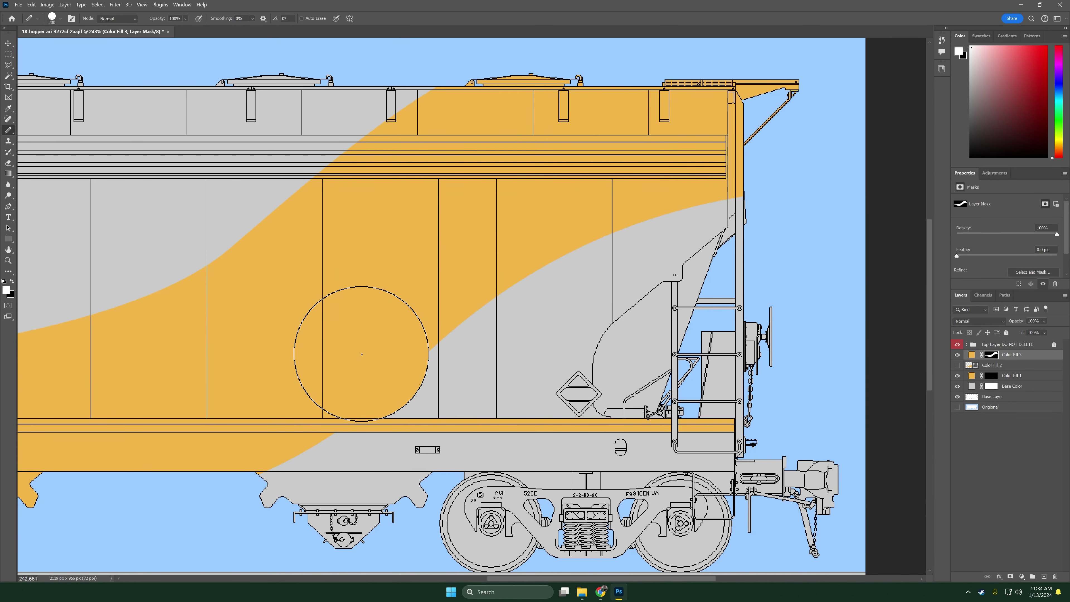
mouse_move(370, 351)
mouse_down()
mouse_move(633, 358)
mouse_move(800, 335)
mouse_move(628, 358)
mouse_move(675, 360)
mouse_up()
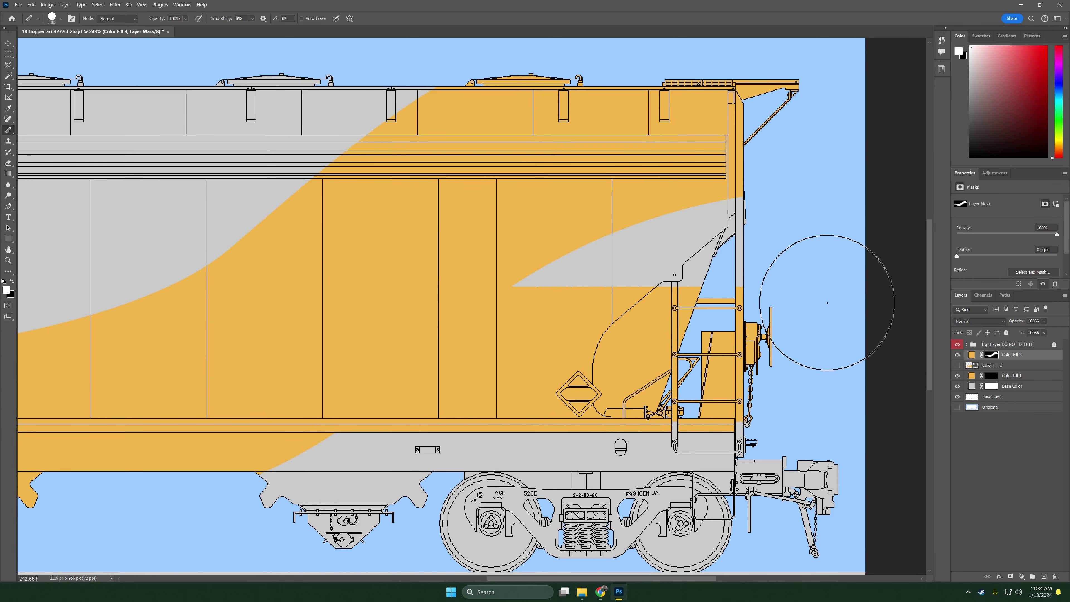
drag(97, 356, 143, 354)
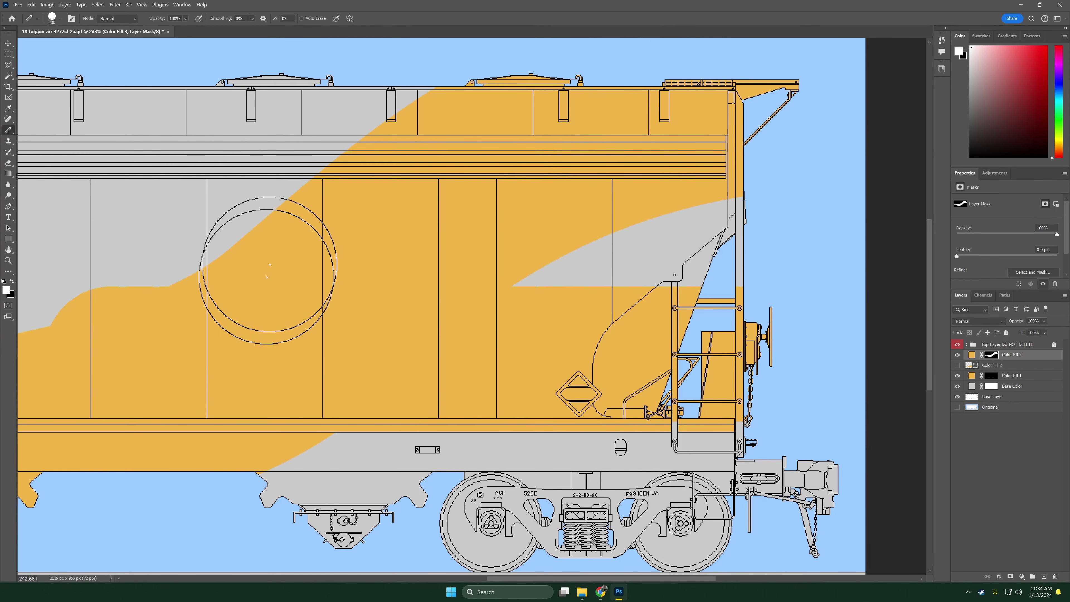
key(ctrl+z)
key(ctrl+z)
Paint white on the wave mask to extend the yellow over the grey body area beneath the wave at the hopper's right end
mouse_move(366, 346)
mouse_down()
mouse_move(337, 363)
mouse_move(712, 365)
mouse_up()
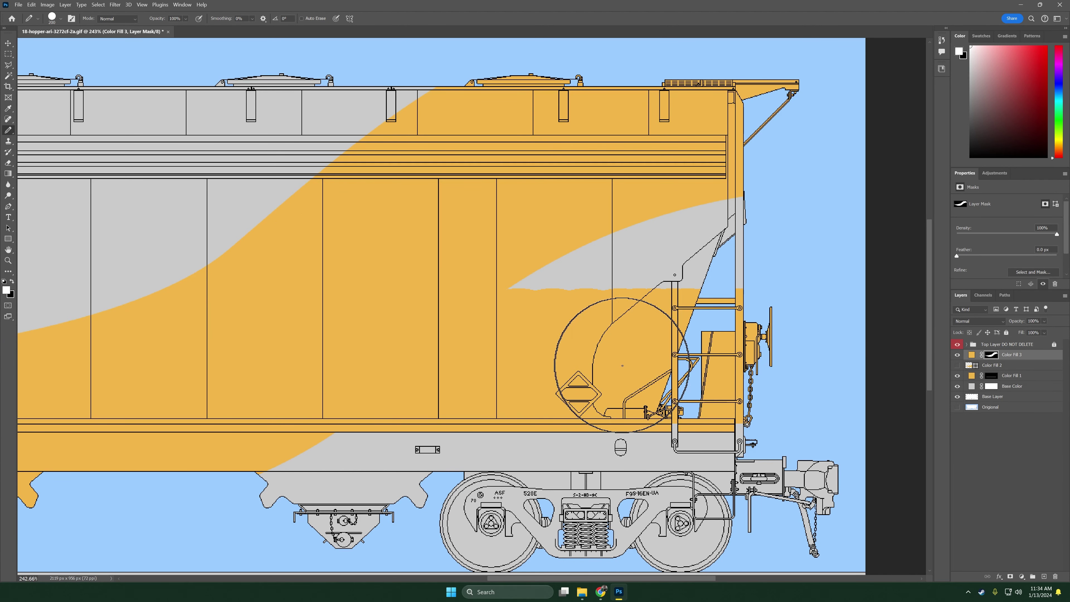
mouse_move(645, 310)
mouse_down()
mouse_move(689, 247)
mouse_move(760, 306)
mouse_up()
scroll(441, 394, down, 5)
scroll(459, 386, left, 5)
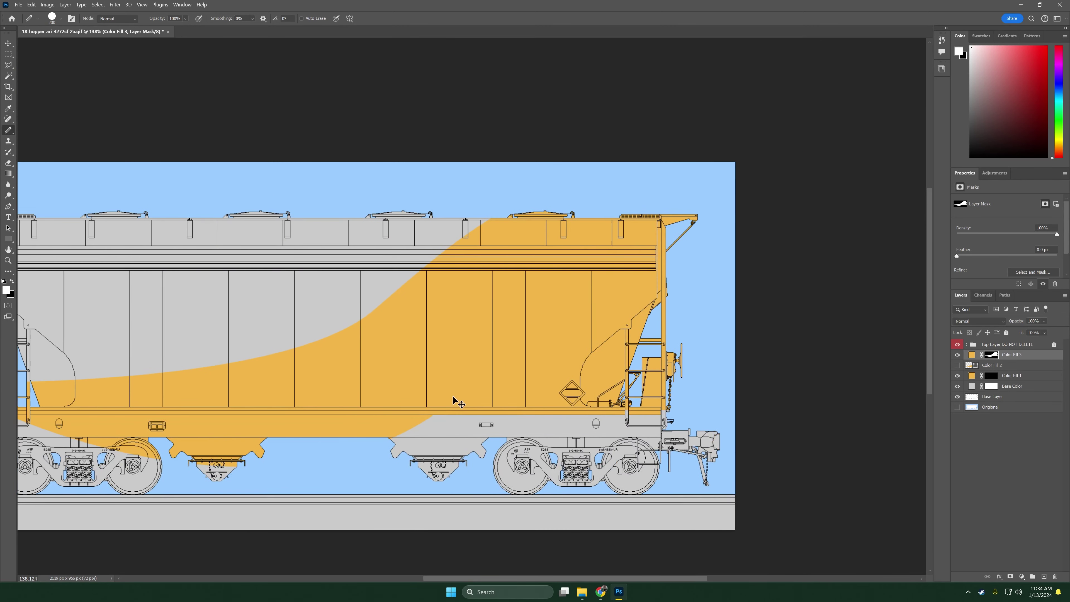
scroll(450, 403, up, 1)
scroll(497, 382, down, 2)
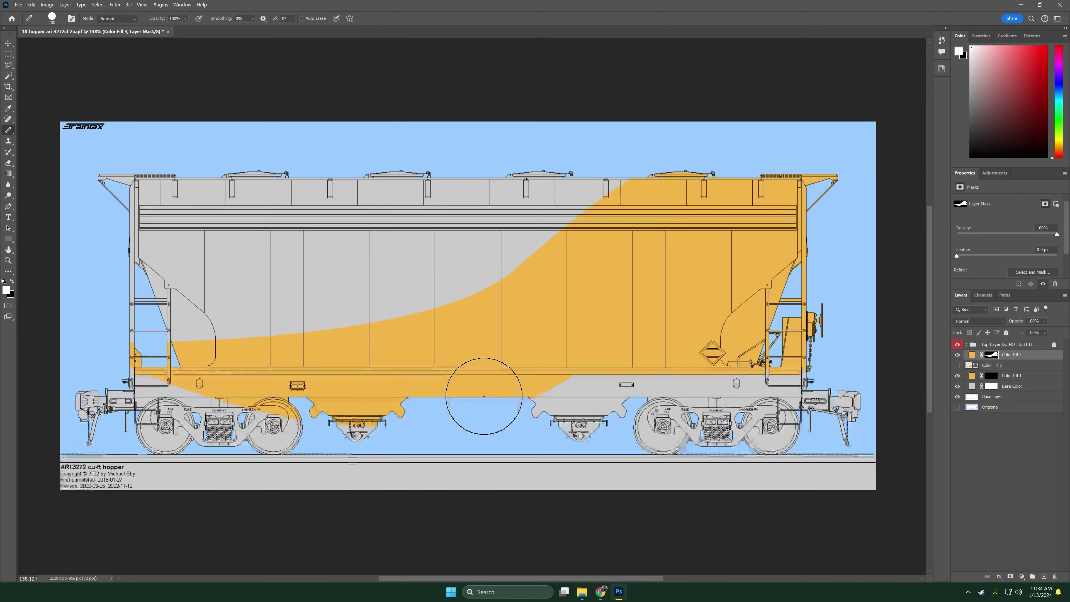
Paint white on the mask to cover the right part of the sill, both discharge outlets and the right truck area in yellow
scroll(478, 370, up, 1)
scroll(701, 407, right, 3)
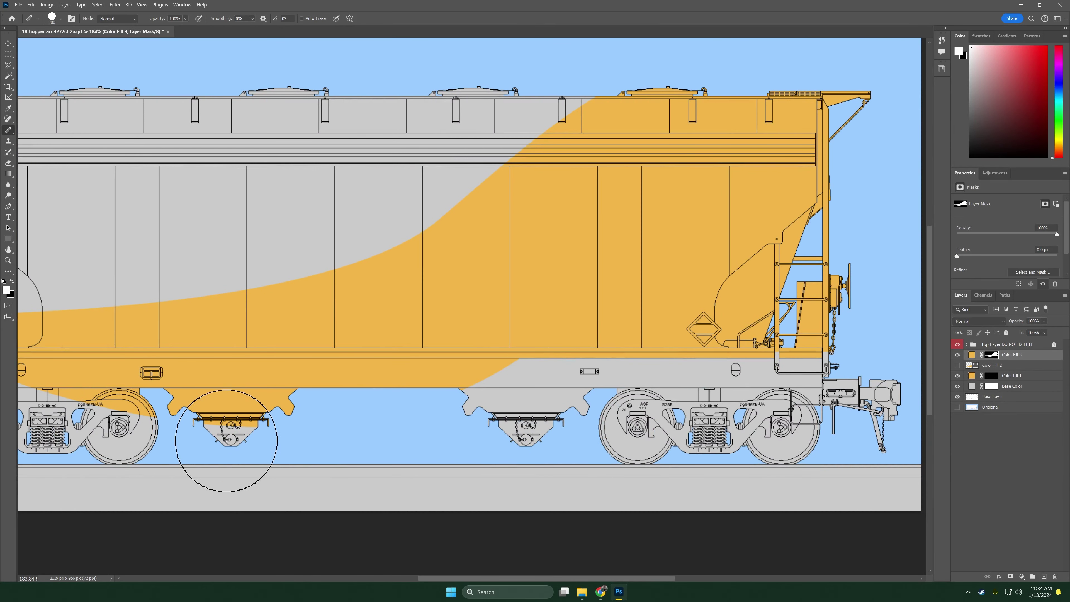
click(232, 448)
key(ctrl+z)
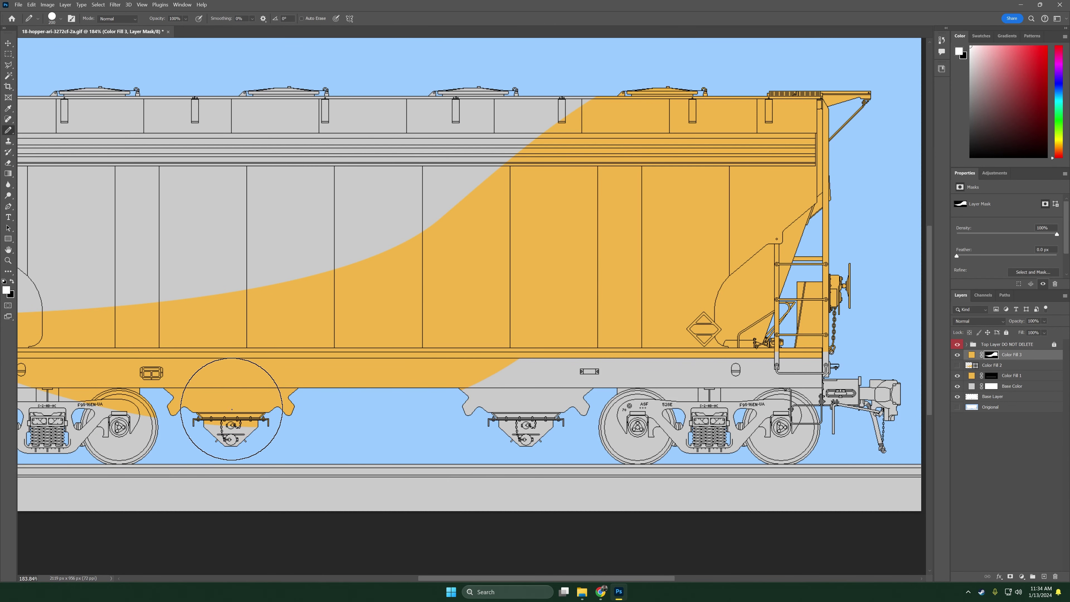
click(490, 389)
mouse_move(514, 416)
mouse_down()
mouse_move(605, 362)
mouse_move(823, 359)
mouse_move(863, 363)
mouse_move(878, 389)
mouse_move(875, 411)
mouse_move(607, 407)
mouse_up()
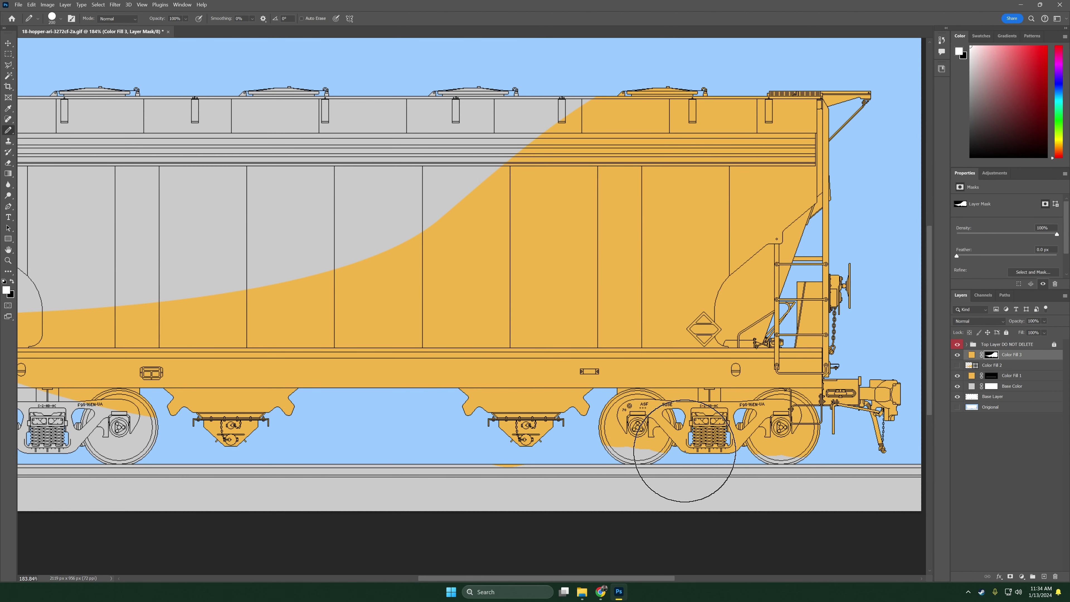
Paint black on the wave mask to remove the yellow from the right truck, the coupler and the track beneath
mouse_move(685, 434)
mouse_down()
mouse_move(628, 438)
mouse_move(740, 459)
mouse_move(723, 431)
mouse_up()
scroll(885, 446, right, 4)
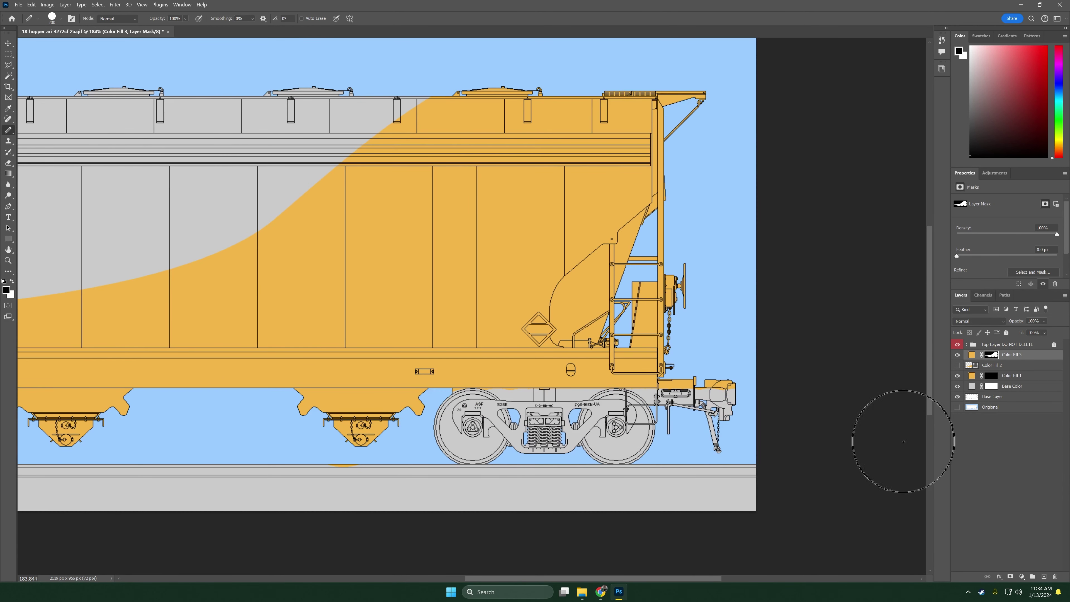
scroll(675, 444, left, 4)
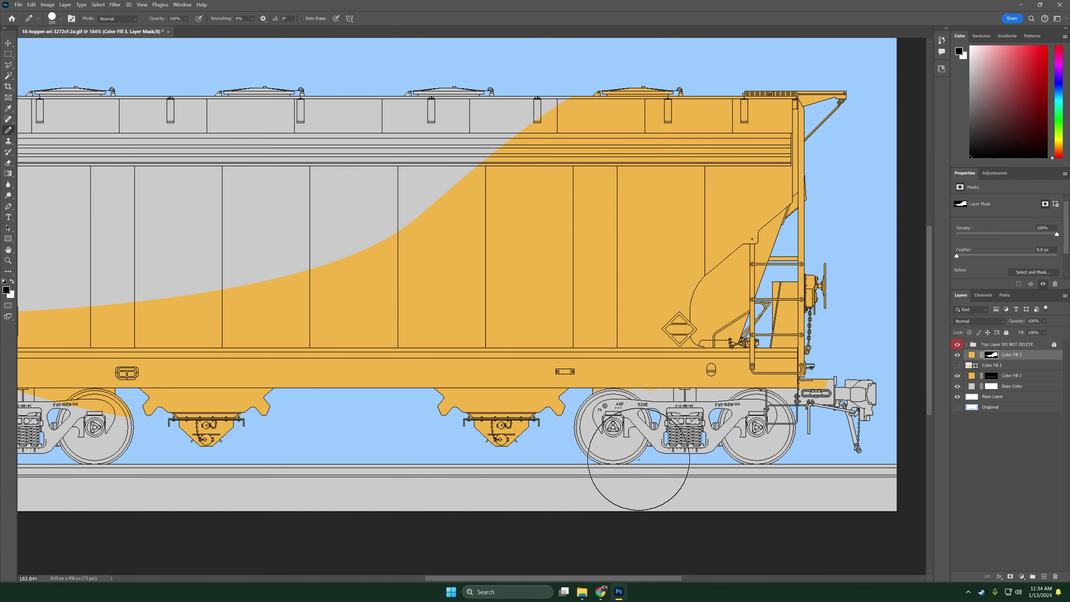
scroll(633, 465, down, 3)
scroll(342, 427, left, 1)
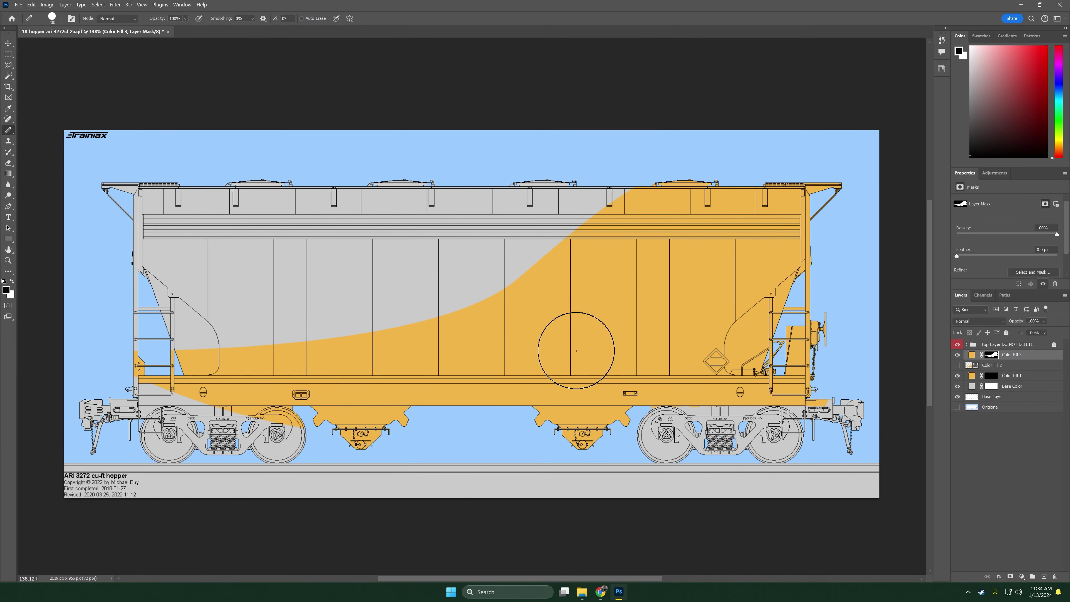
key(x)
drag(488, 269, 624, 318)
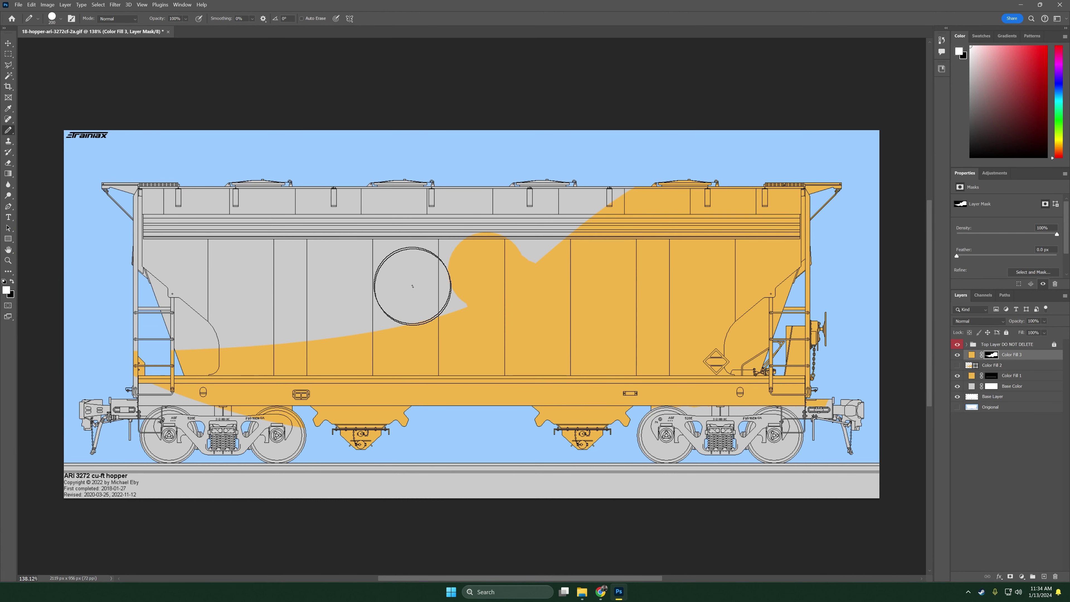
mouse_move(412, 286)
mouse_down()
mouse_move(280, 257)
mouse_move(364, 294)
mouse_up()
key(x)
key(ctrl+z)
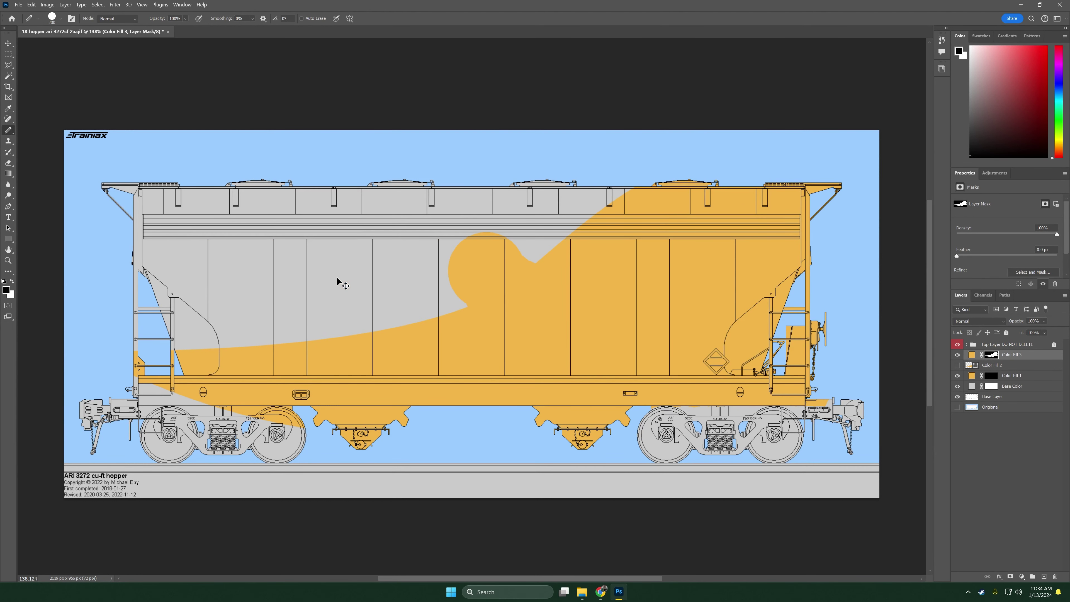
key(ctrl+z)
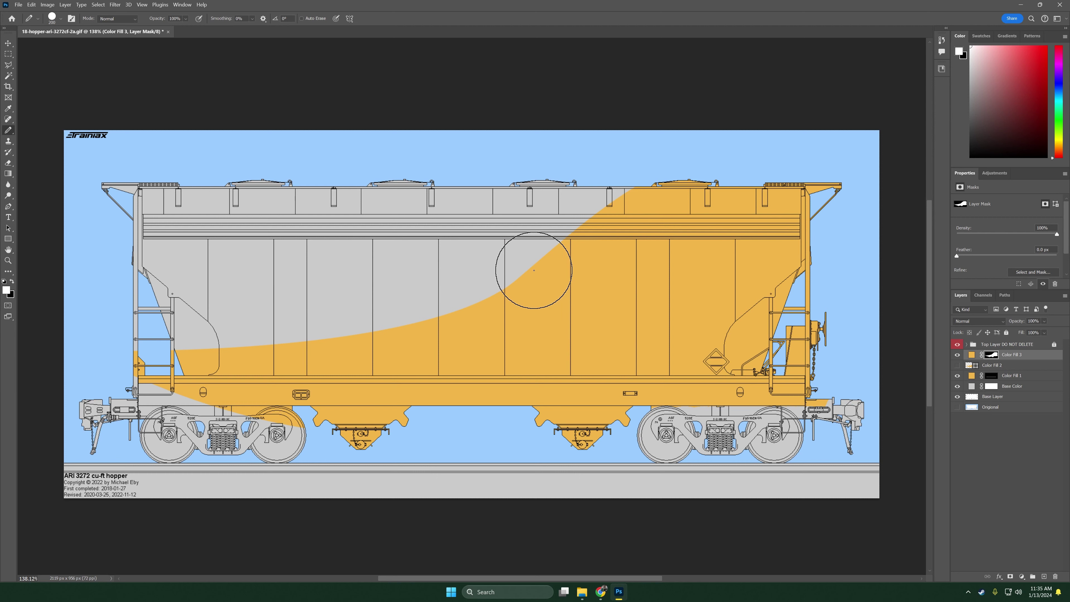
mouse_move(518, 269)
mouse_down()
mouse_move(757, 263)
mouse_move(712, 363)
mouse_up()
key(ctrl+z)
scroll(704, 368, down, 2)
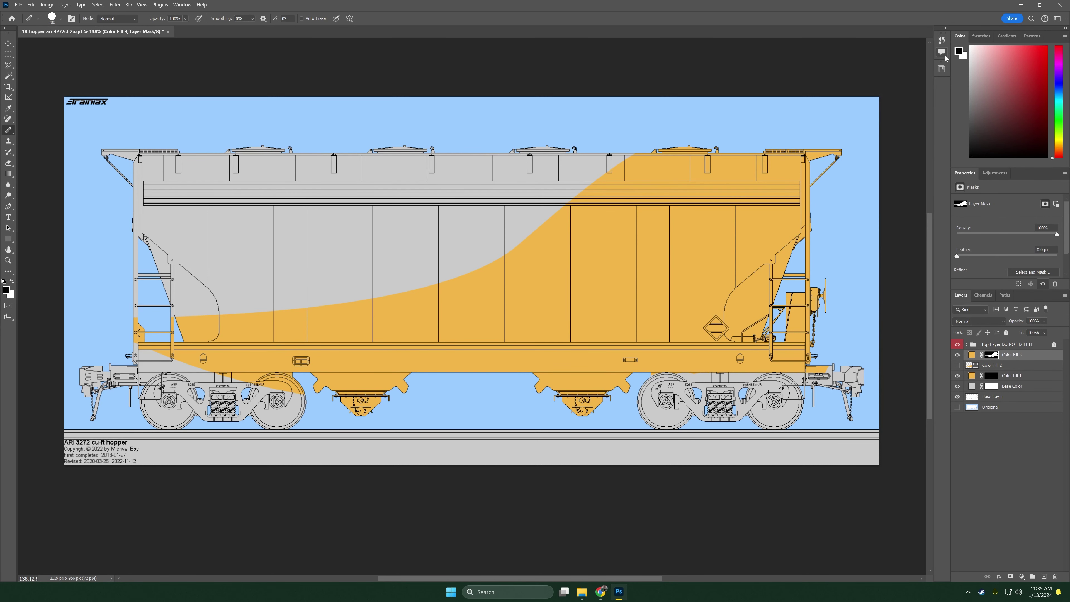
Open BNSF_logo.svg from the 2Bay folder as its own document, rasterized at a width of 1200 pixels
click(581, 592)
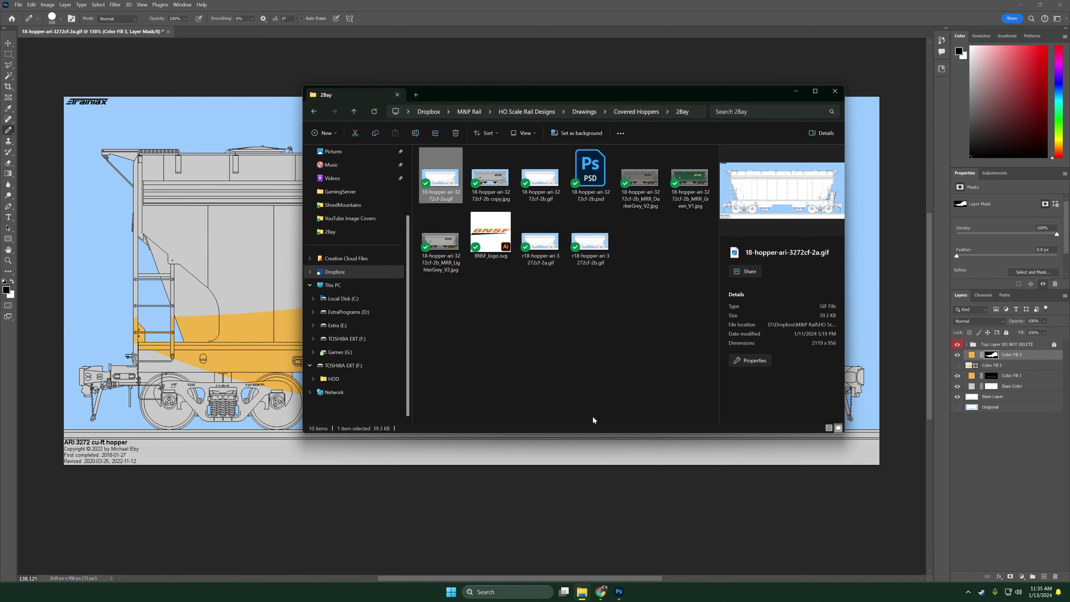
drag(491, 232, 489, 88)
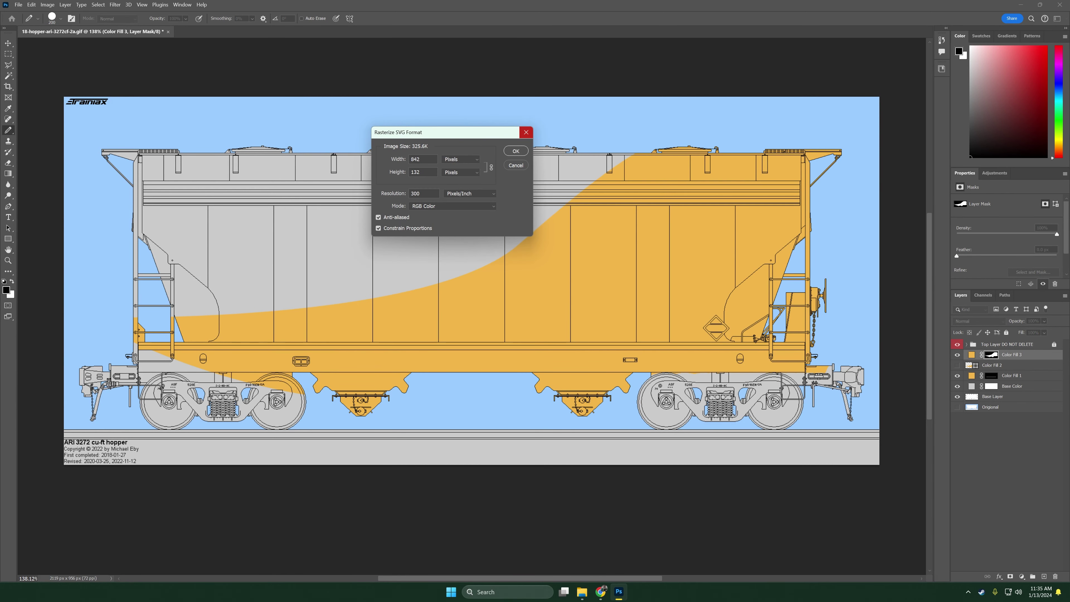
drag(454, 135, 481, 153)
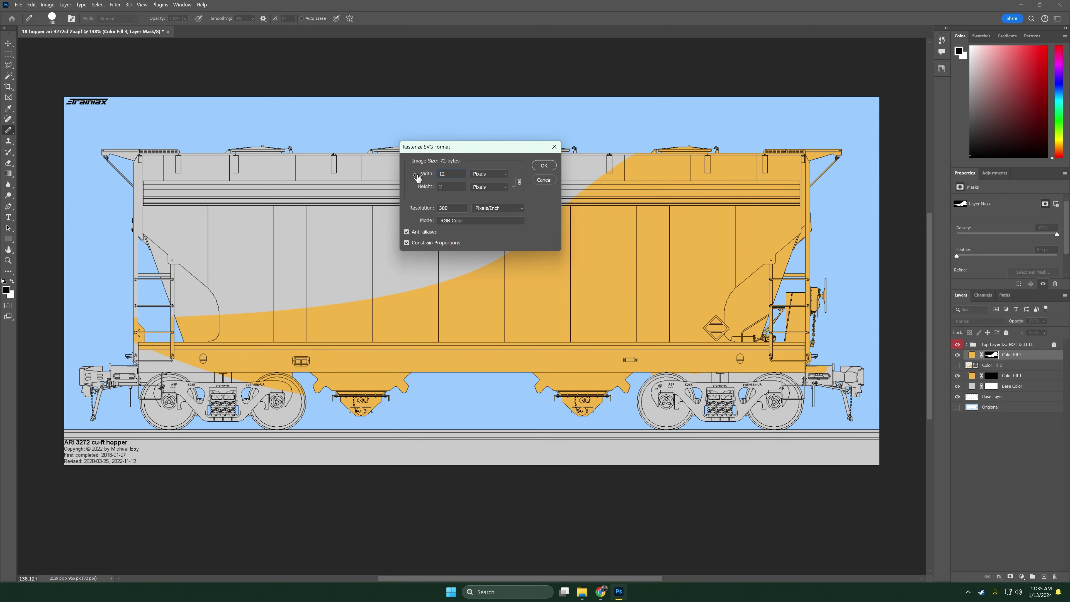
key(Return)
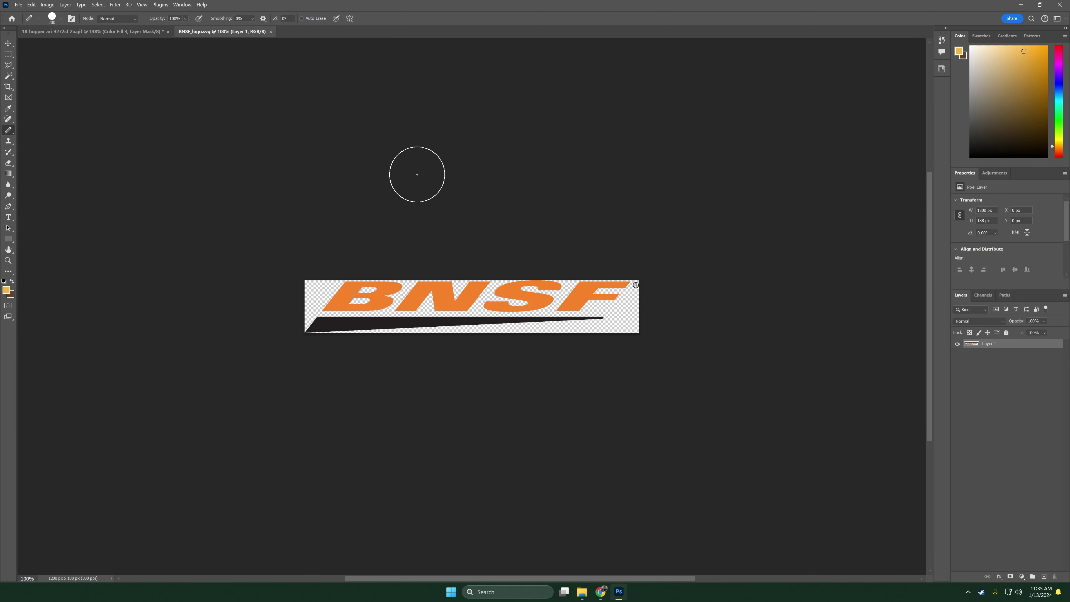
Copy the BNSF logo layer from its document into the hopper drawing with the Move tool
key(ctrl+Tab)
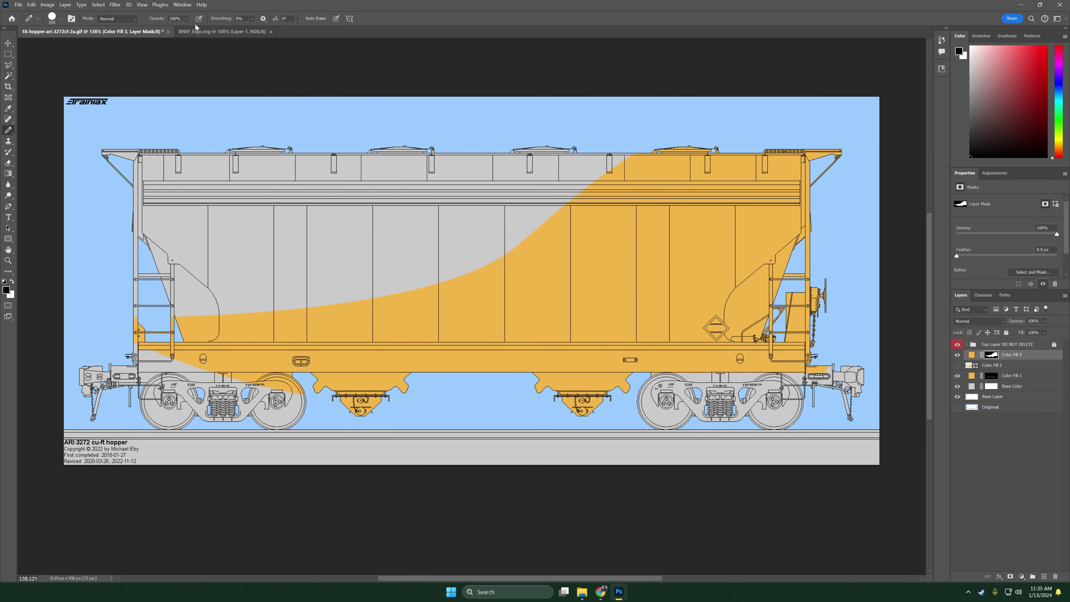
click(222, 32)
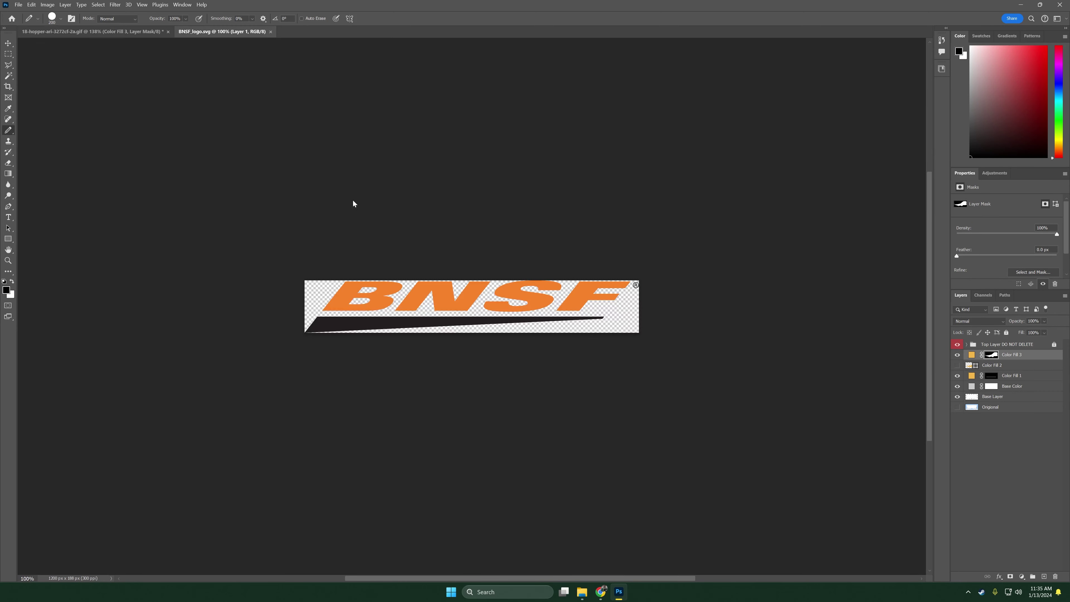
click(8, 43)
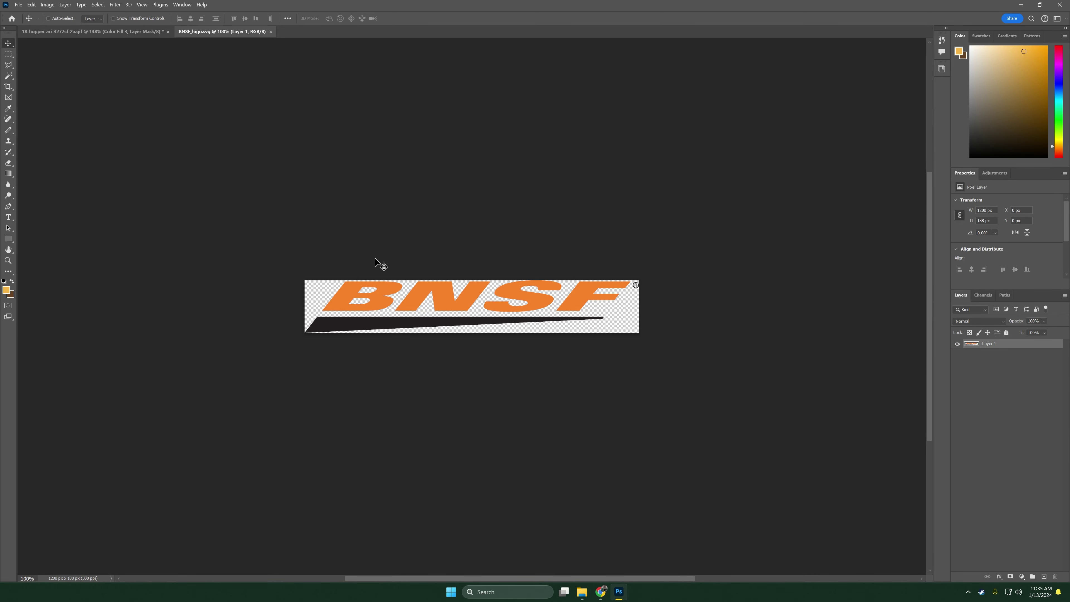
mouse_move(449, 285)
mouse_down()
mouse_move(331, 171)
mouse_move(122, 33)
mouse_move(628, 340)
mouse_move(526, 270)
mouse_up()
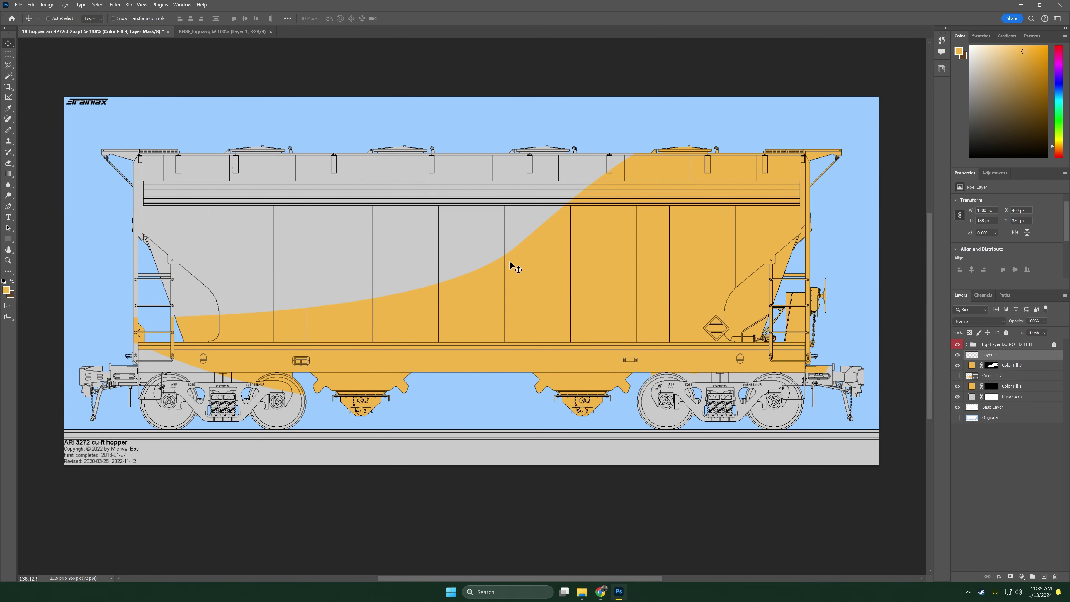
Scale the BNSF logo to about 40% and position it on the upper left of the hopper's grey side
key(ctrl+t)
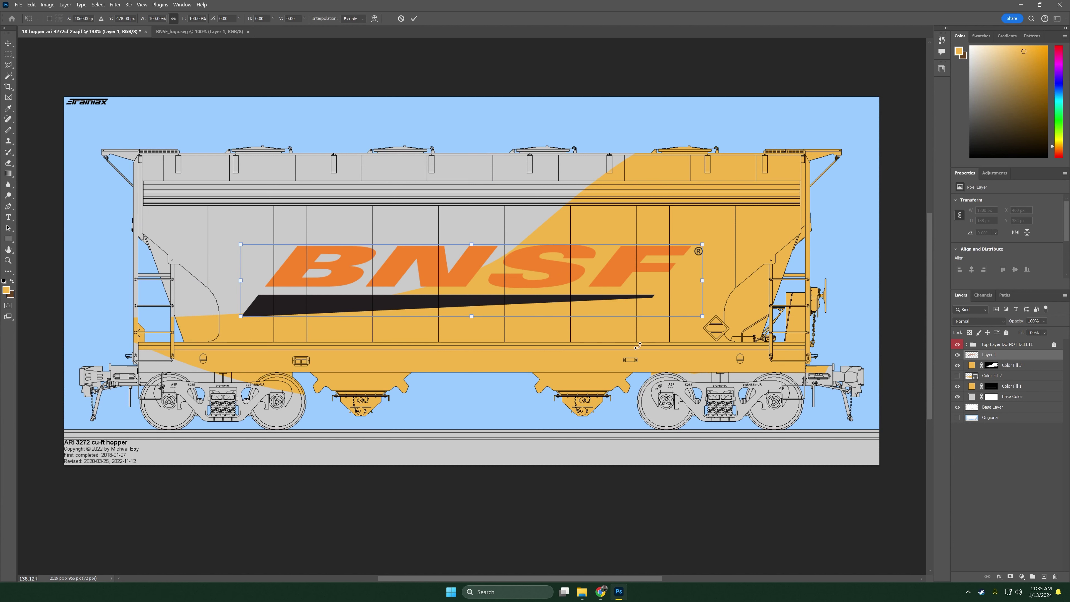
drag(704, 319, 426, 272)
drag(331, 262, 304, 226)
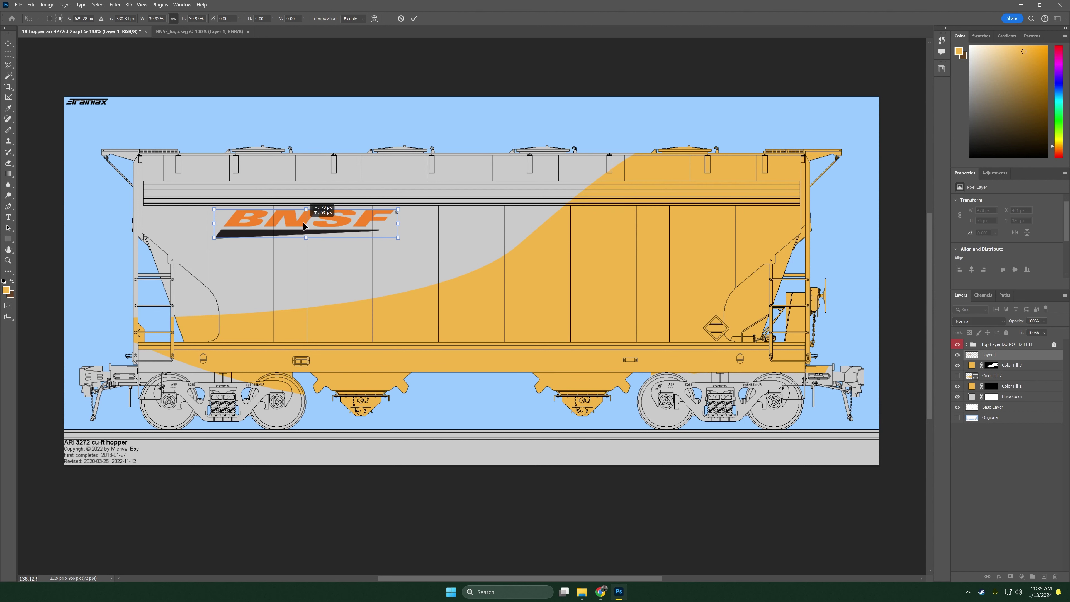
key(Return)
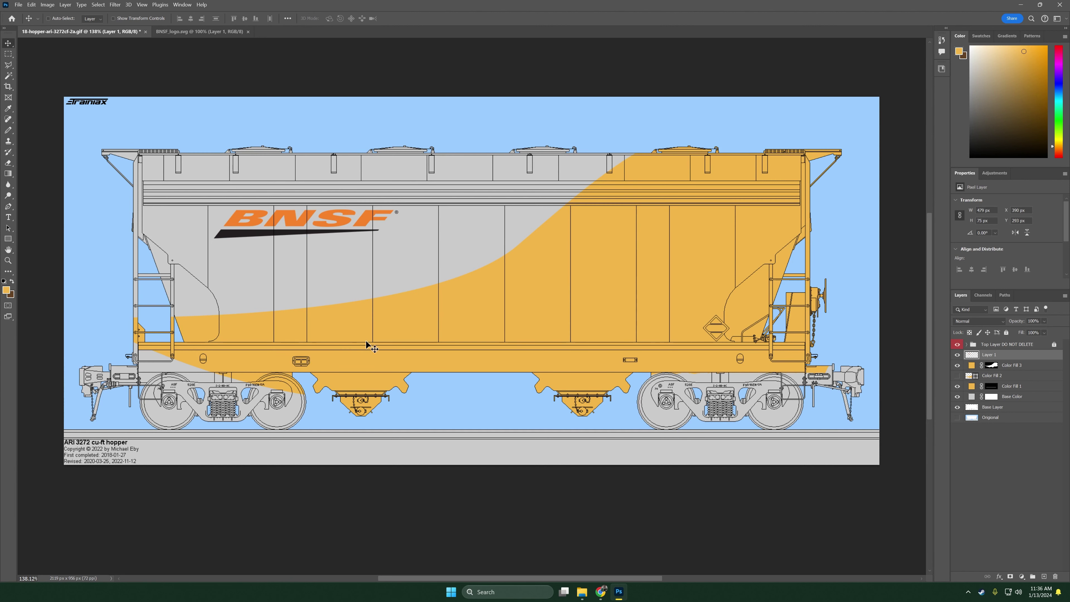
drag(304, 222, 305, 227)
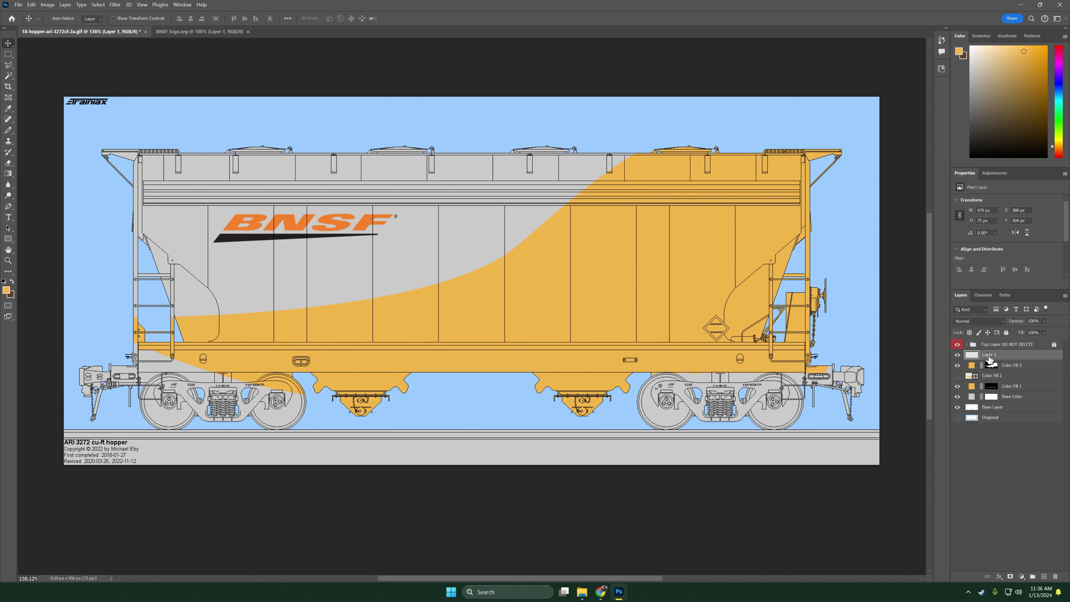
Delete the BNSF logo layer and add the text "MRR" on the grey left side of the hopper
key(Delete)
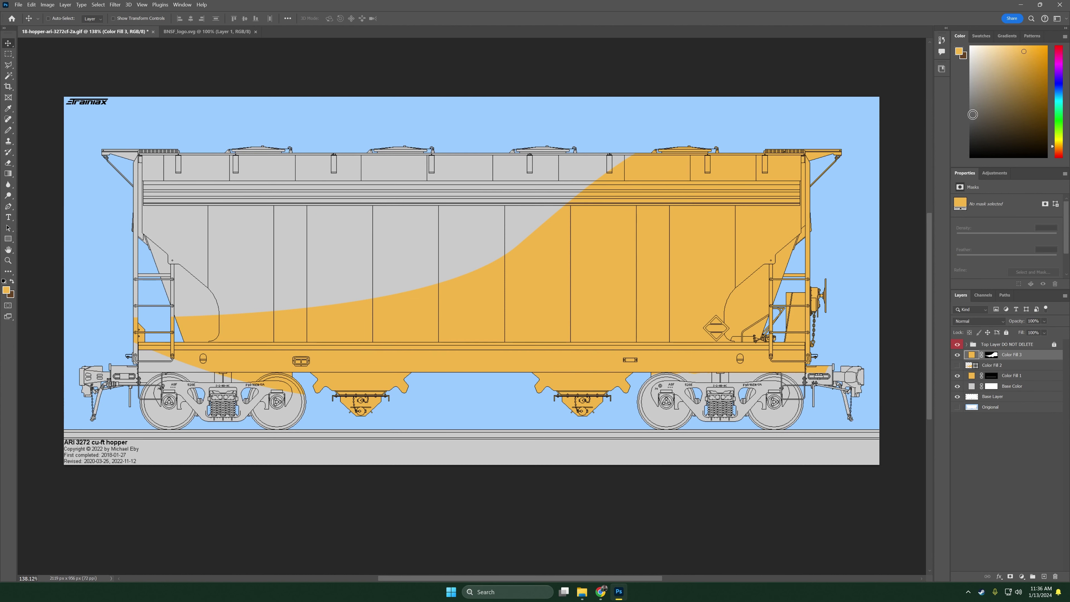
click(9, 217)
click(228, 276)
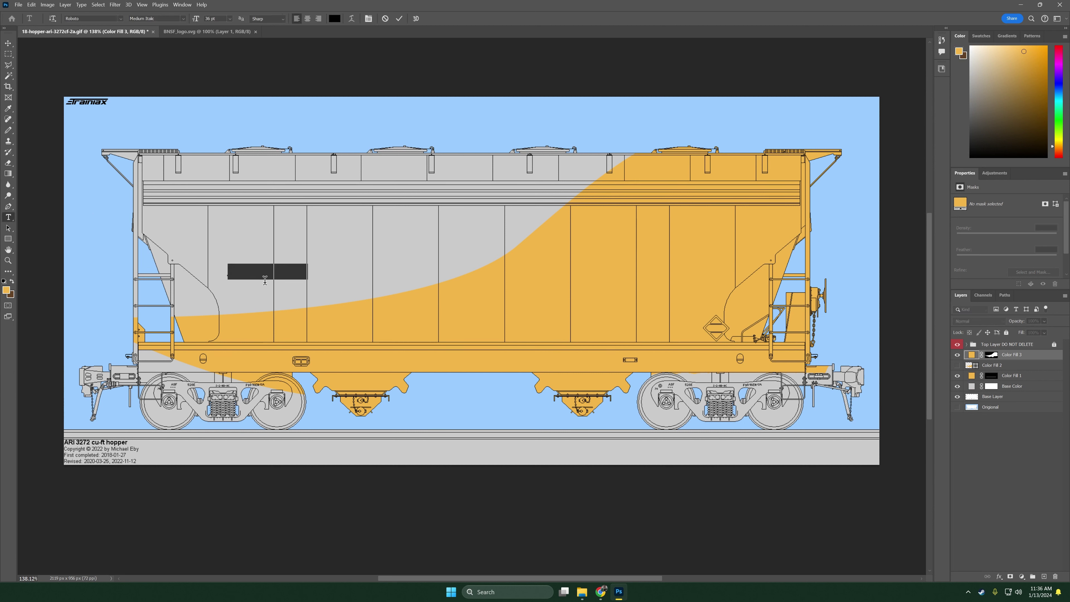
text(MRR)
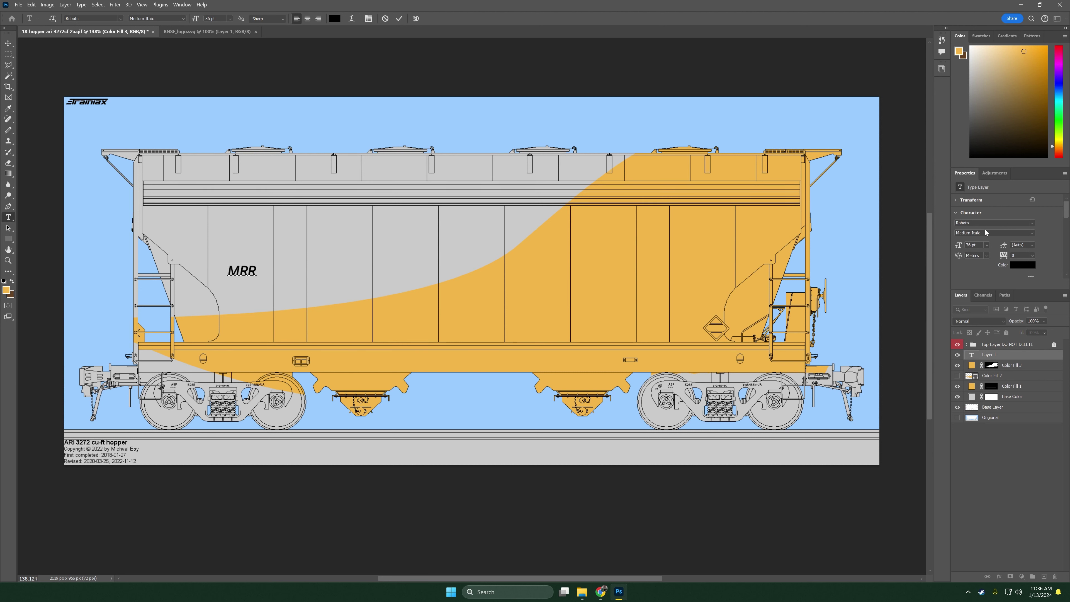
Try to set the MRR text on the hopper's grey side to the Discount Bold font
click(976, 222)
text(c)
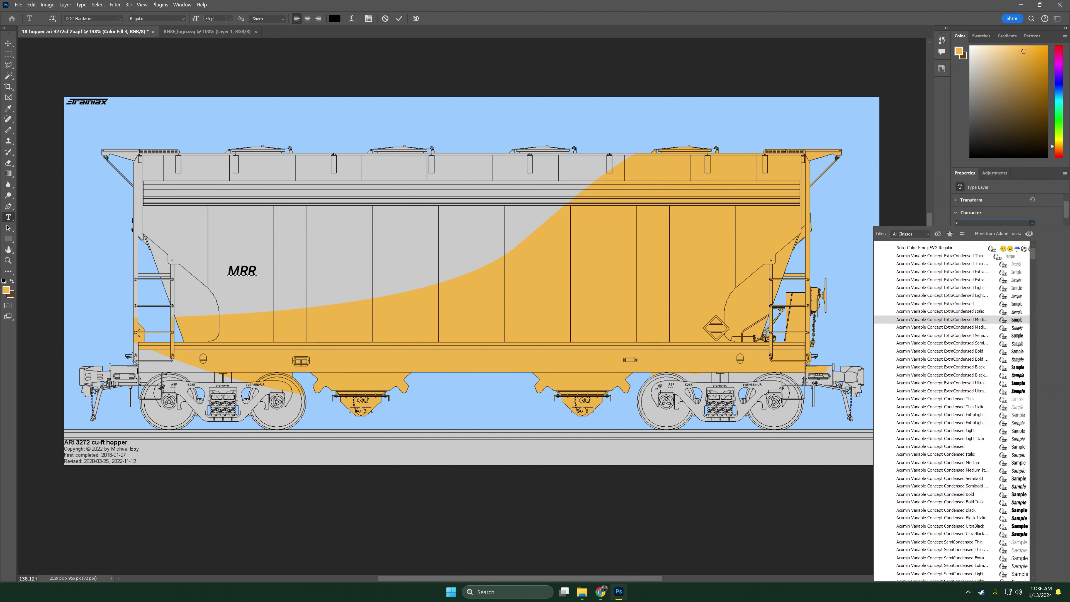
key(BackSpace)
text(d)
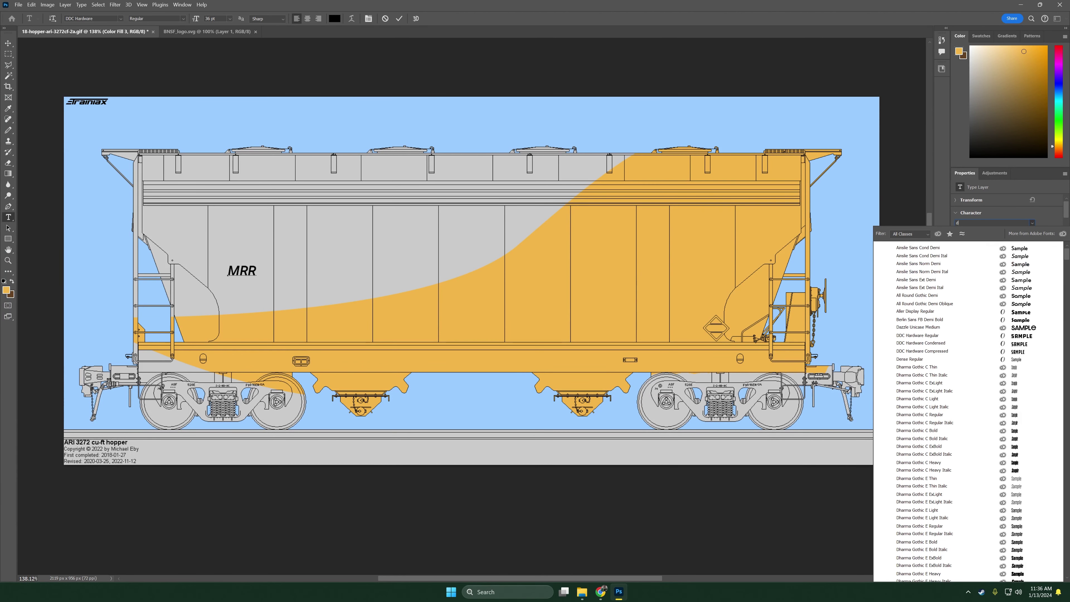
key(BackSpace)
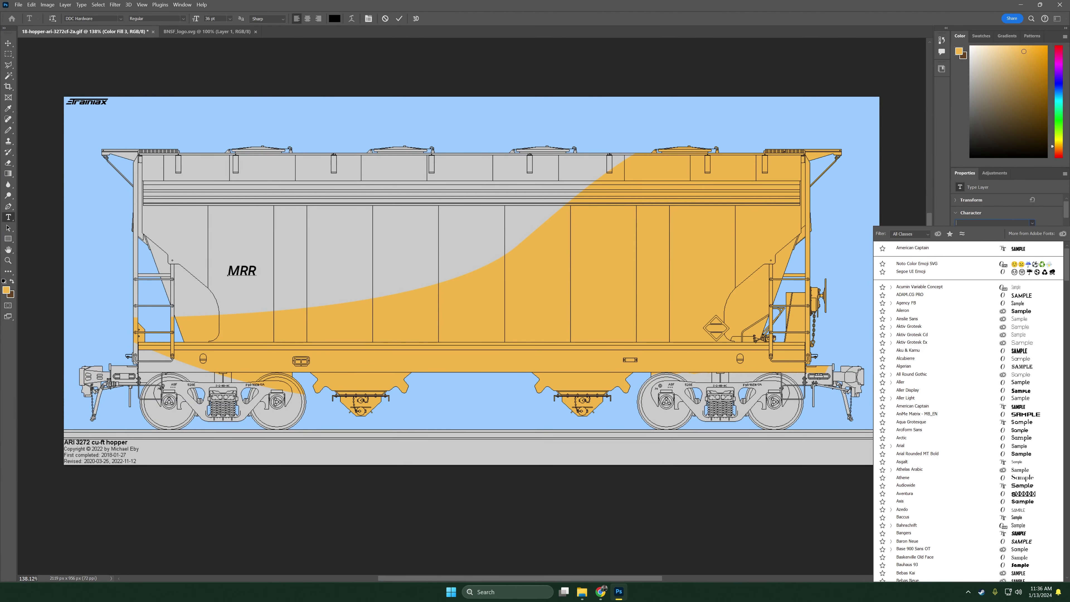
text(dis)
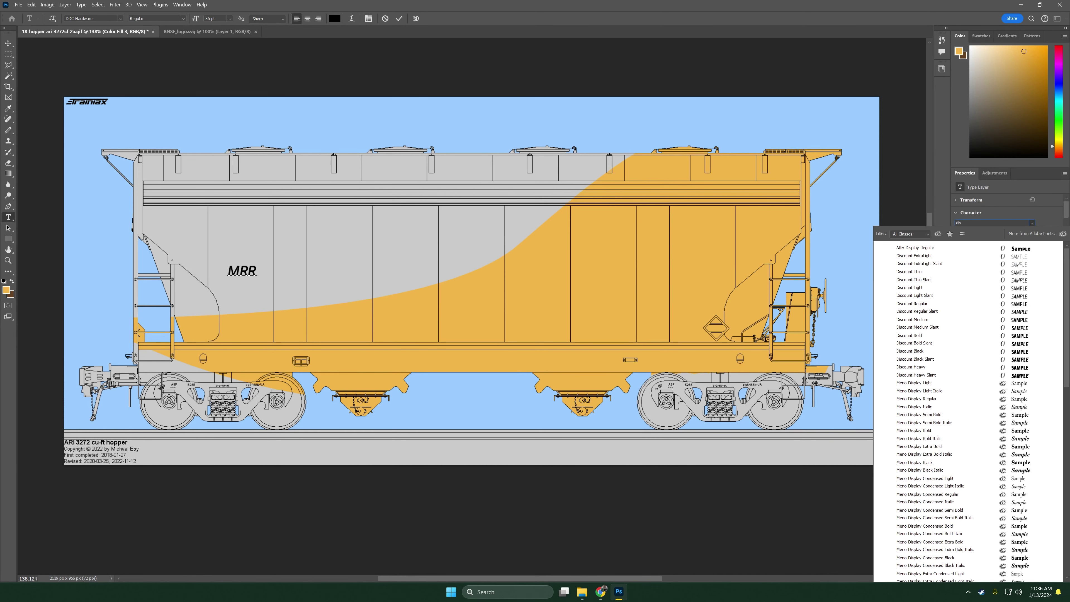
key(BackSpace)
key(BackSpace)
key(BackSpace)
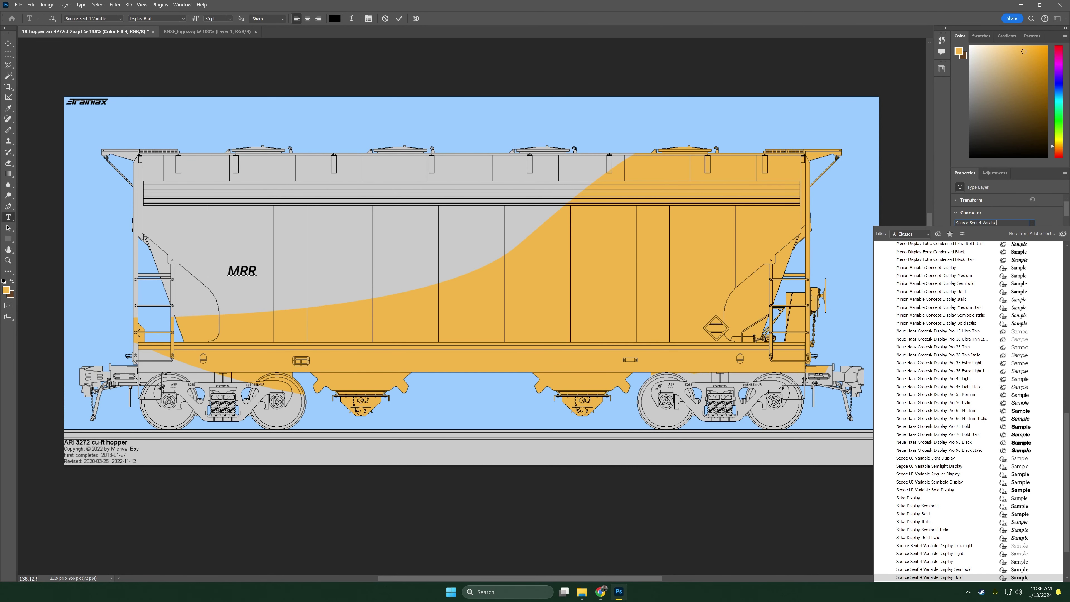
text(disco)
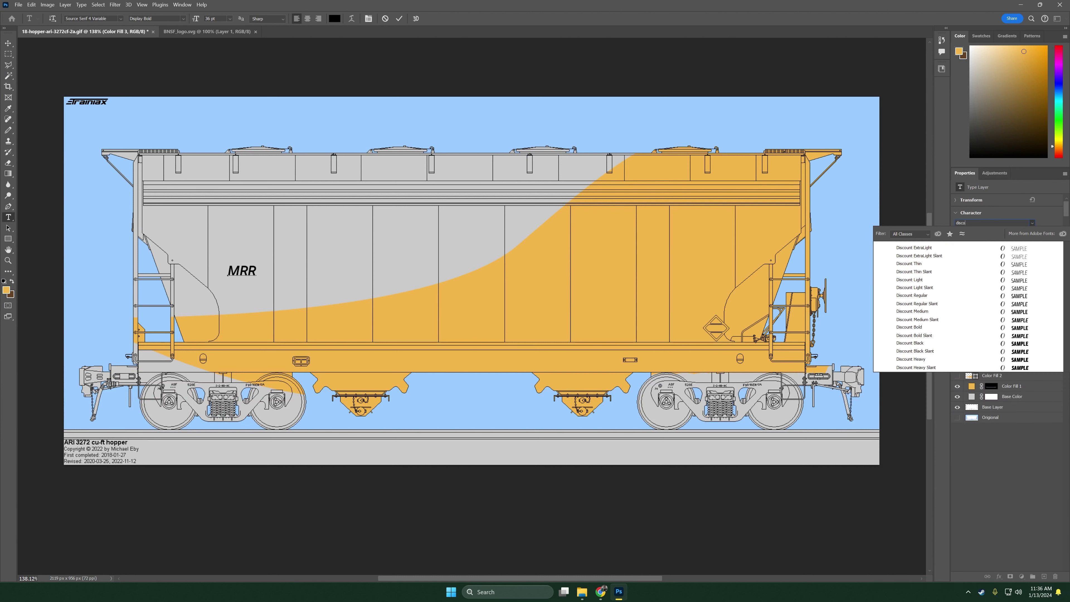
text(unt)
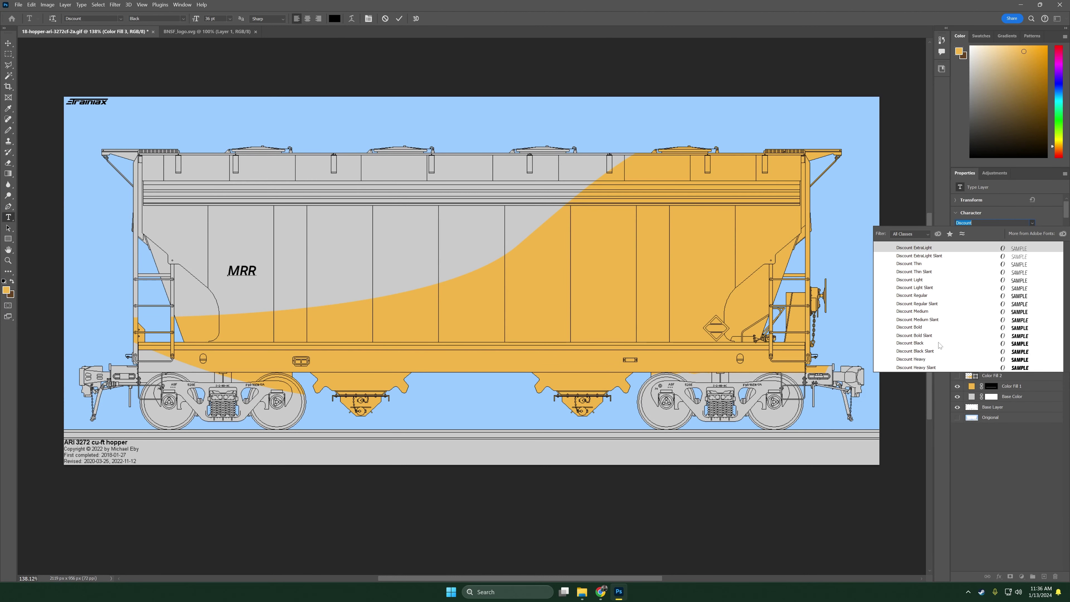
click(929, 327)
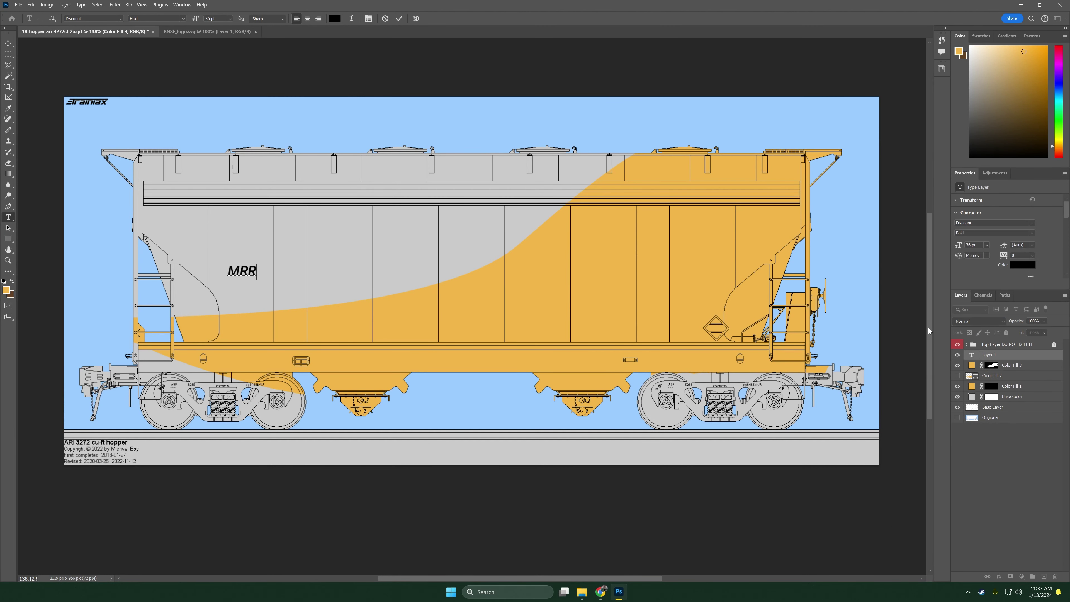
Change the whole MRR text on the hopper's grey side to the Discount font in the Black style
key(ctrl+a)
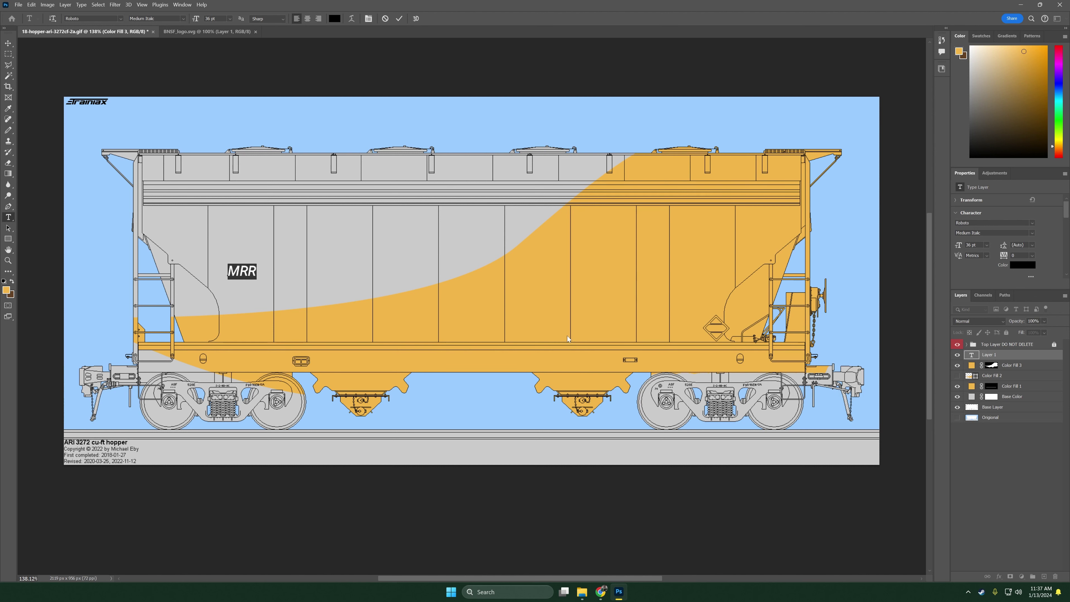
click(258, 269)
key(ctrl+a)
click(975, 223)
text(discou)
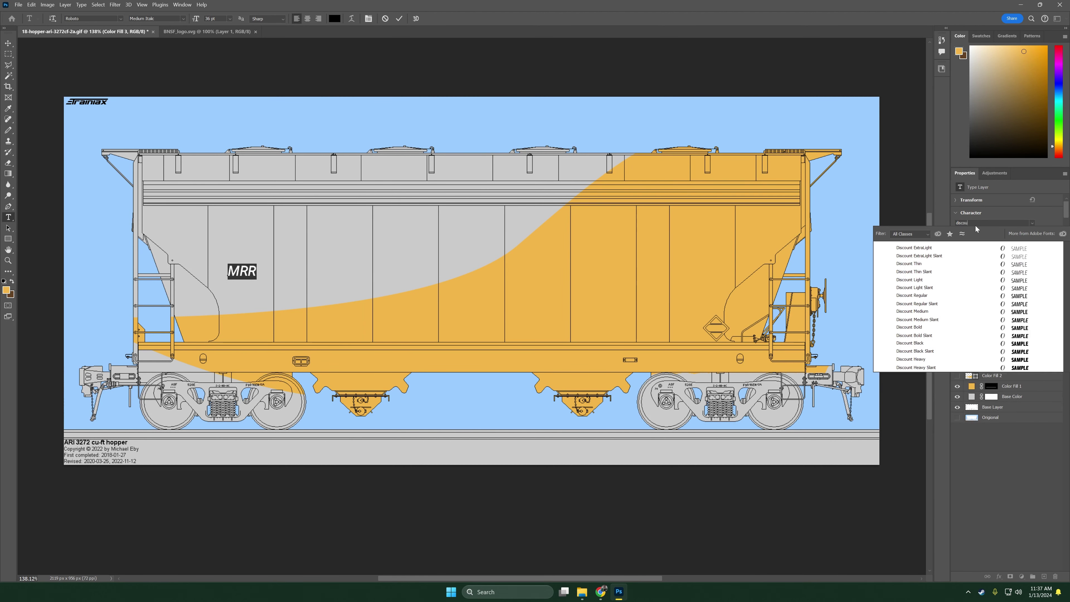
text(t)
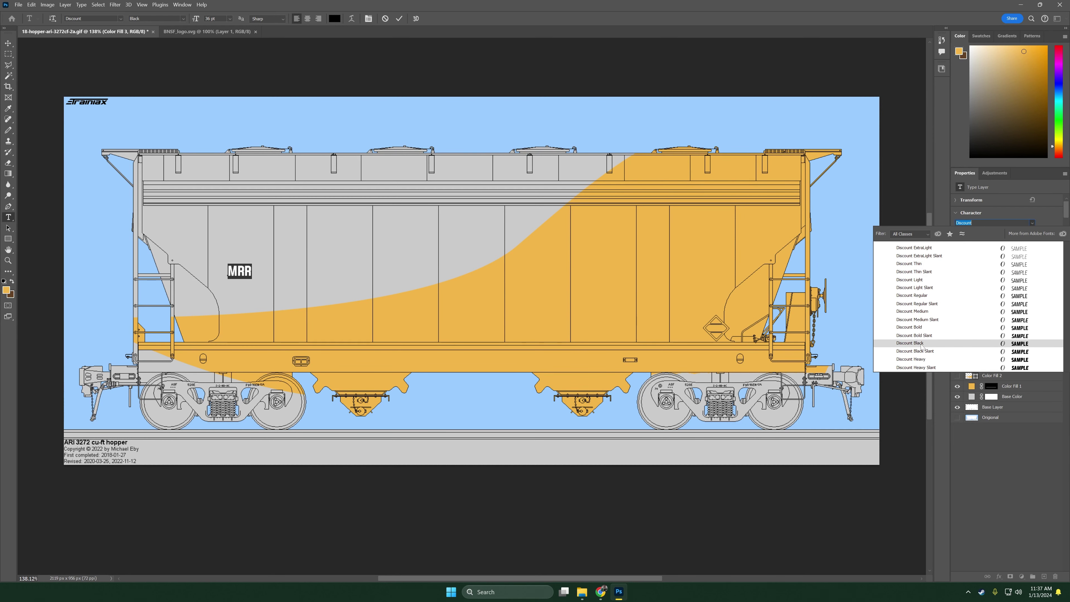
click(921, 344)
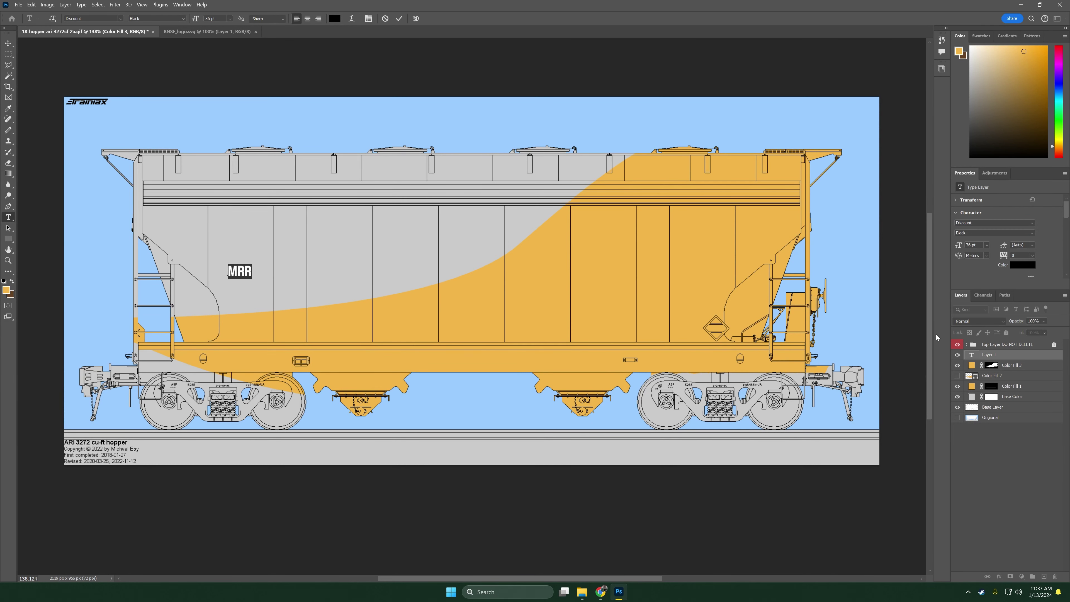
Enlarge the MRR text to 43 pt and move it slightly left on the grey side
drag(960, 245, 956, 249)
click(8, 43)
drag(243, 271, 238, 272)
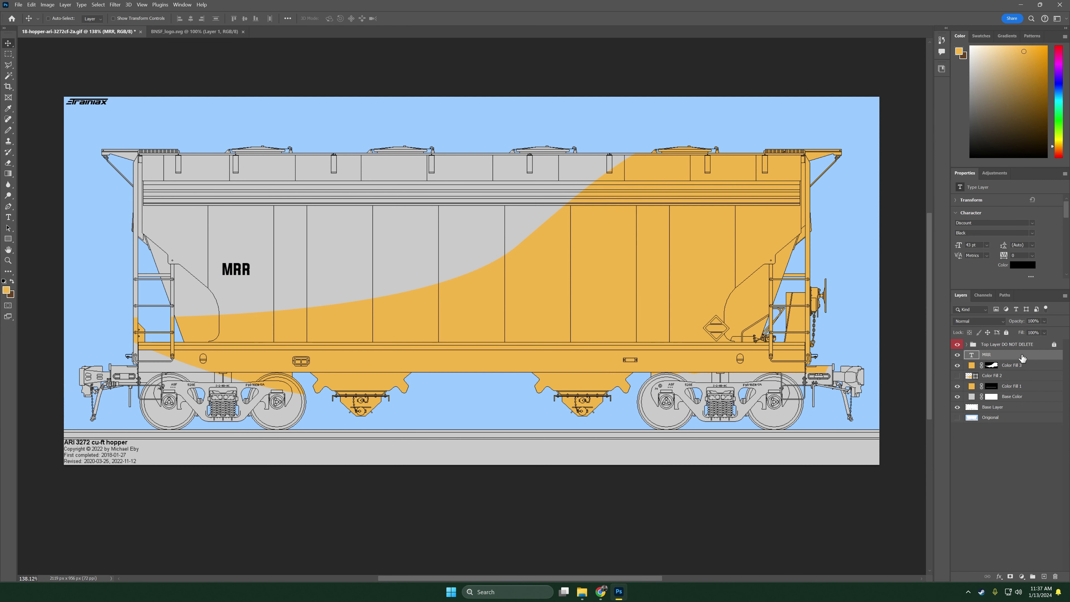
Duplicate the MRR text layer and place the copy directly below the original on the hopper's side
right_click(987, 356)
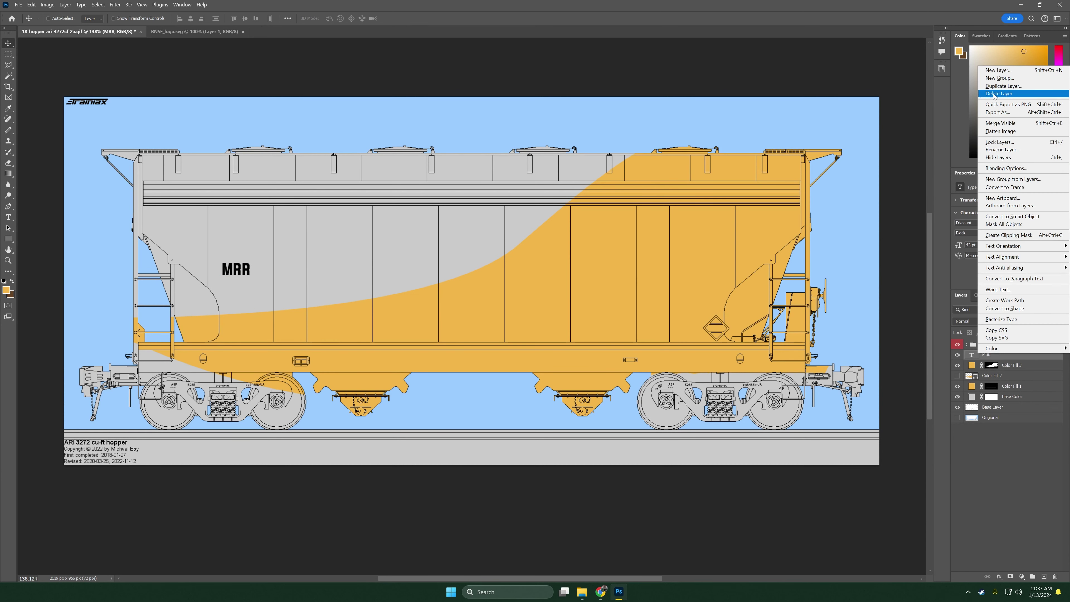
click(1004, 86)
key(Escape)
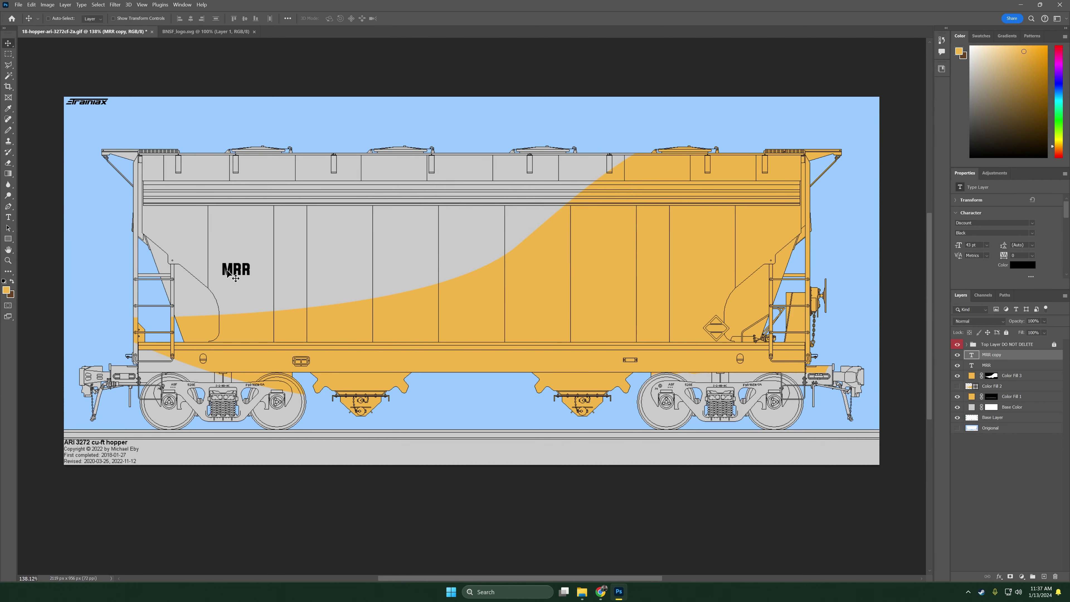
drag(227, 273, 222, 296)
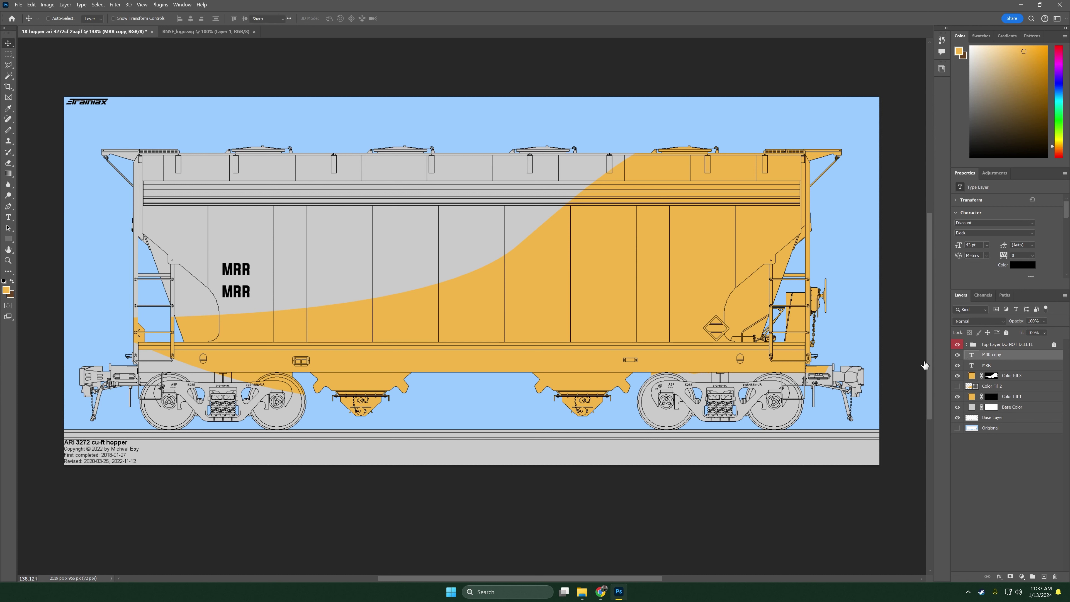
Replace the lower MRR copy's text with the car number 163942
double_click(971, 355)
text(1)
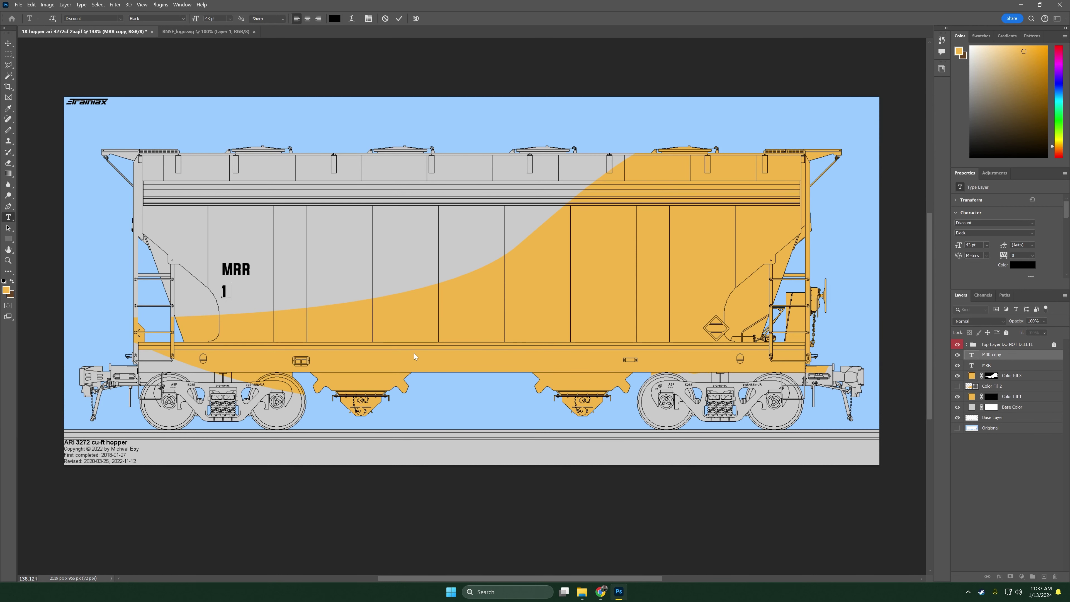
text(163942)
key(ctrl+a)
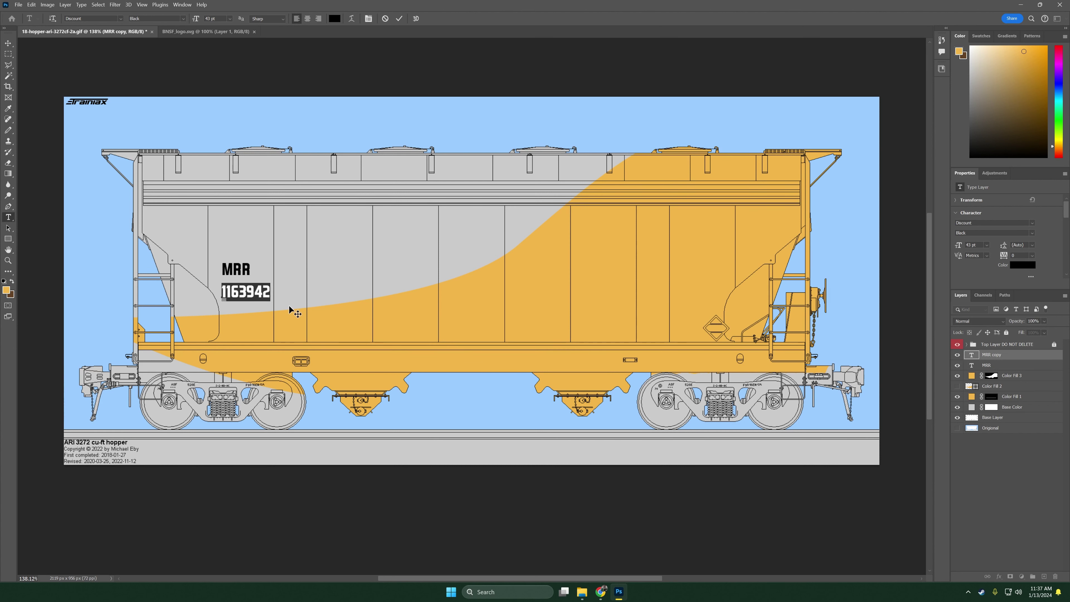
click(231, 291)
key(BackSpace)
Reduce the car number to 33 pt and move it up close beneath the MRR lettering
key(ctrl+a)
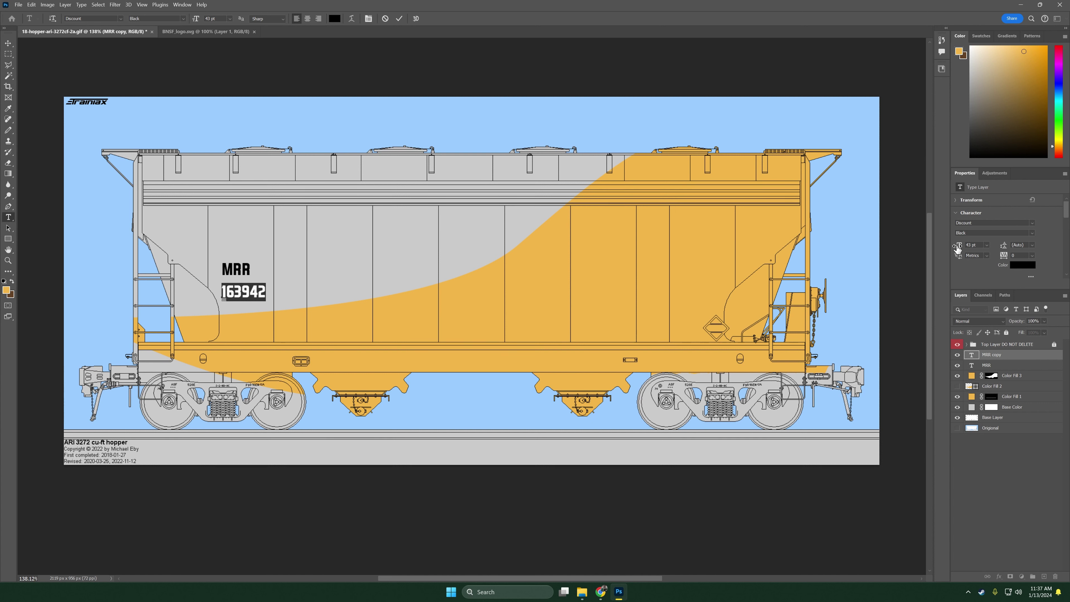
drag(958, 248, 953, 249)
key(ctrl+Return)
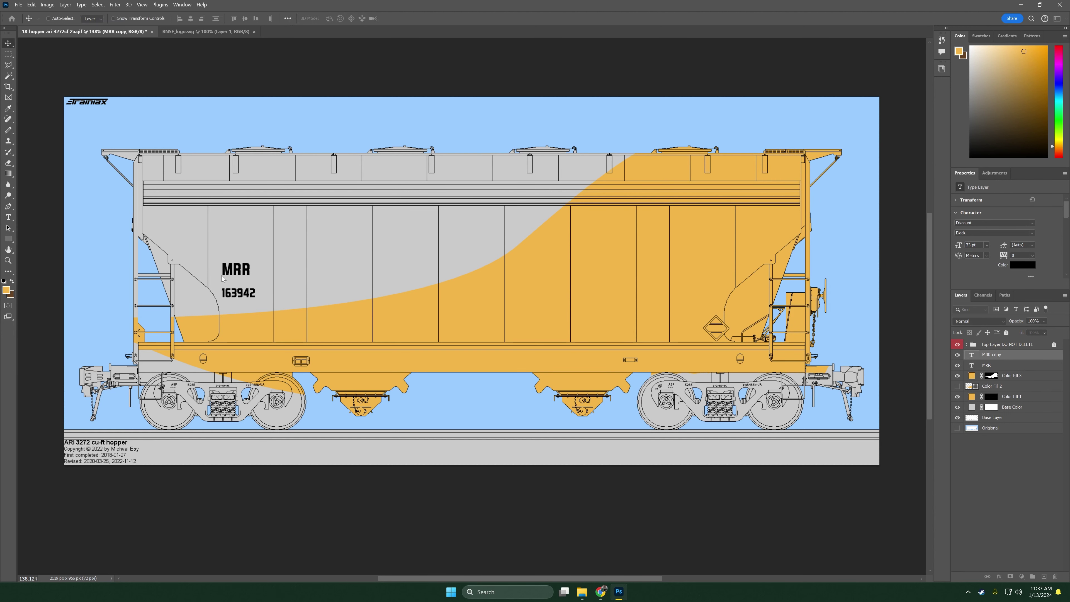
drag(222, 278, 223, 271)
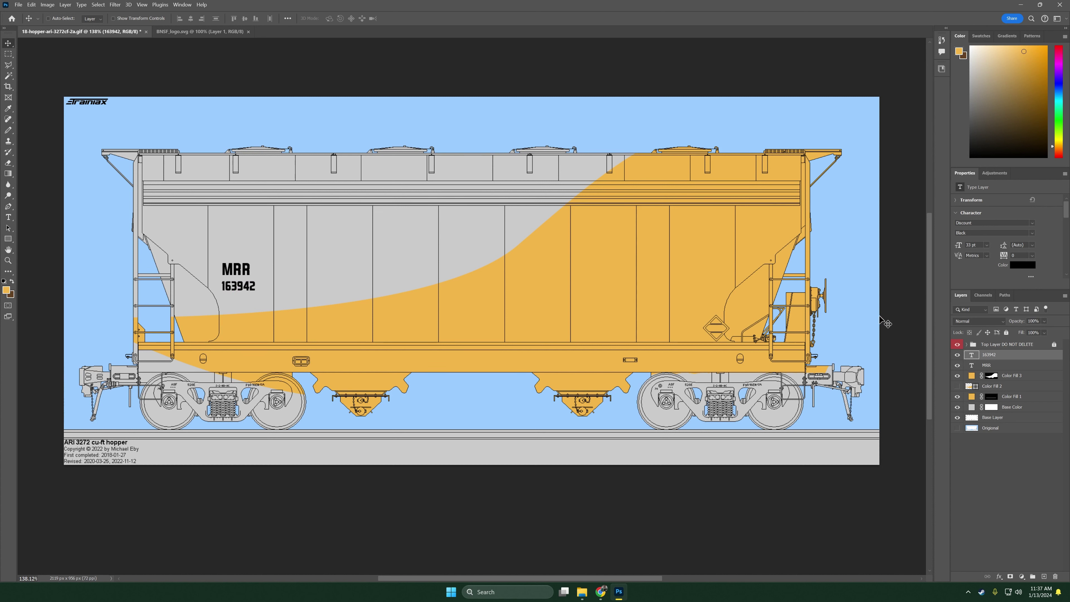
Place a copy of the Full Logo Black graphic from the M&P Railway library into the hopper drawing
click(941, 69)
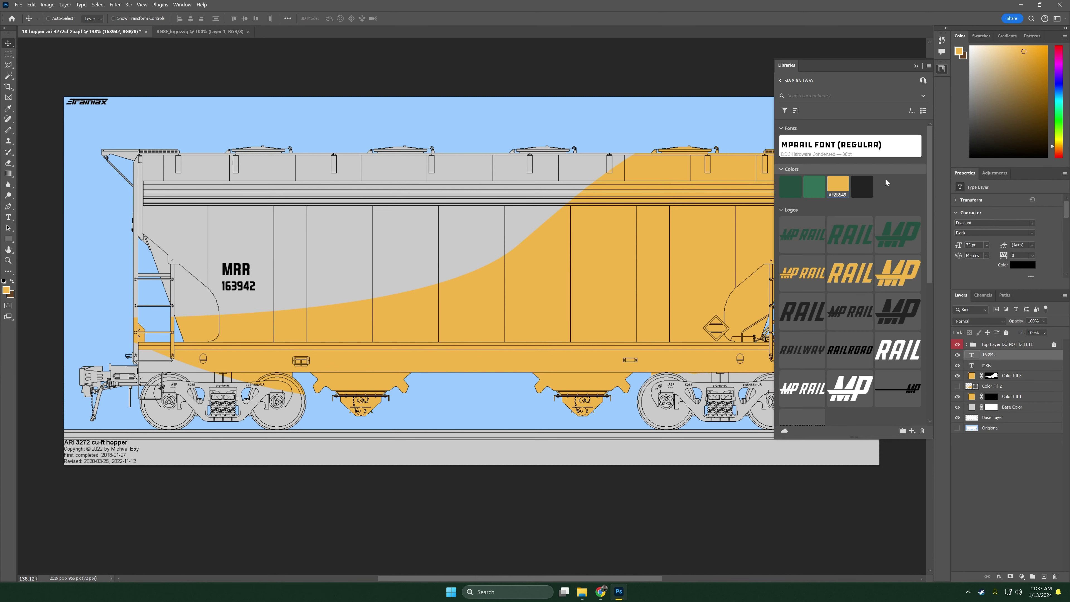
scroll(884, 190, down, 2)
right_click(854, 275)
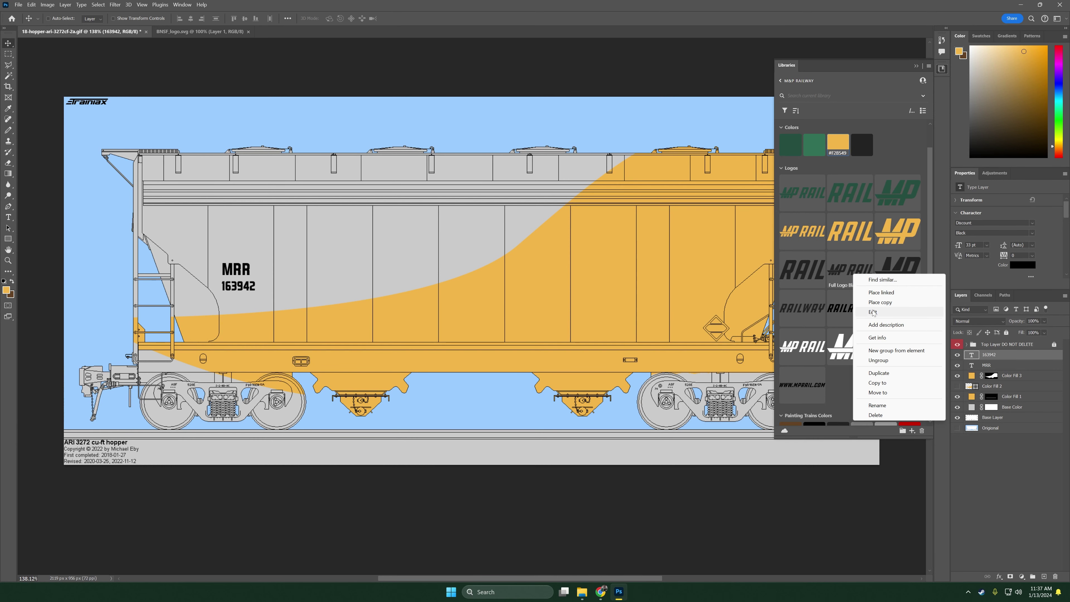
click(880, 302)
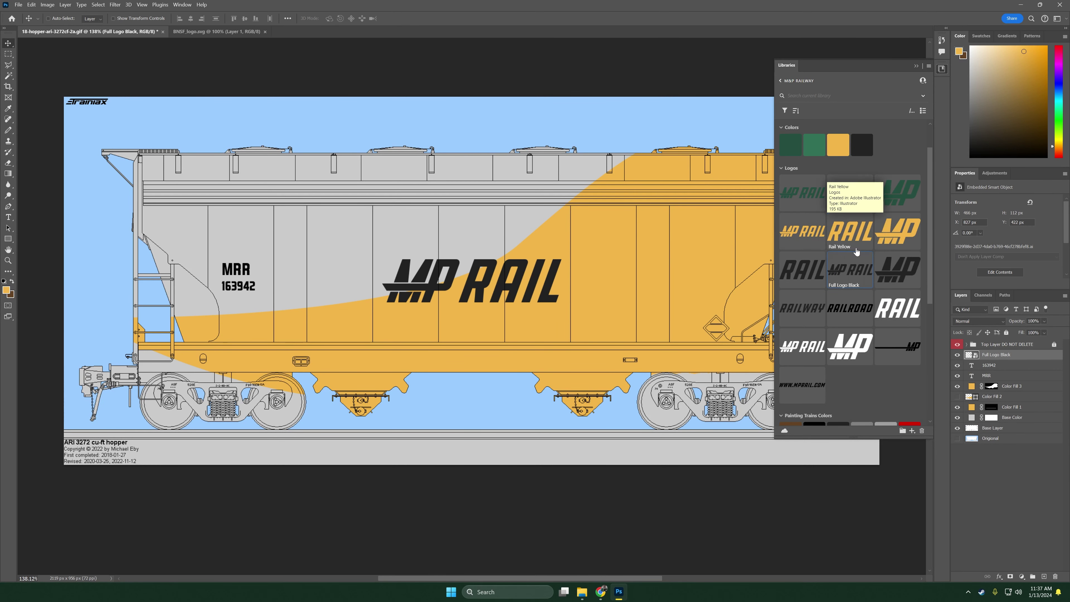
Examine the fonts, colors, railway logos and company logos stored in the M&P Railway library
scroll(853, 278, down, 10)
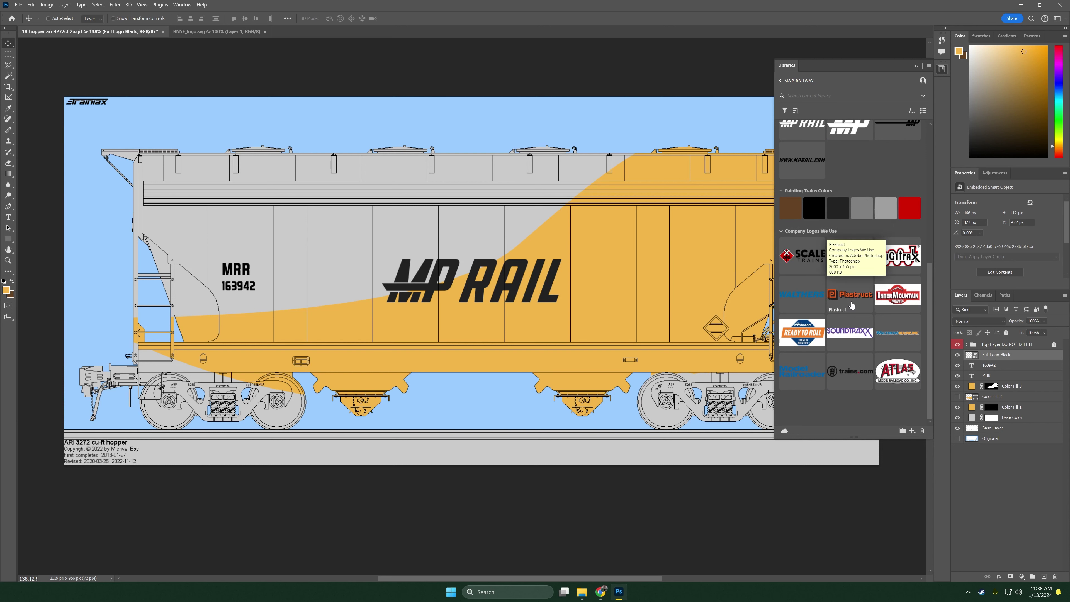
scroll(852, 305, up, 6)
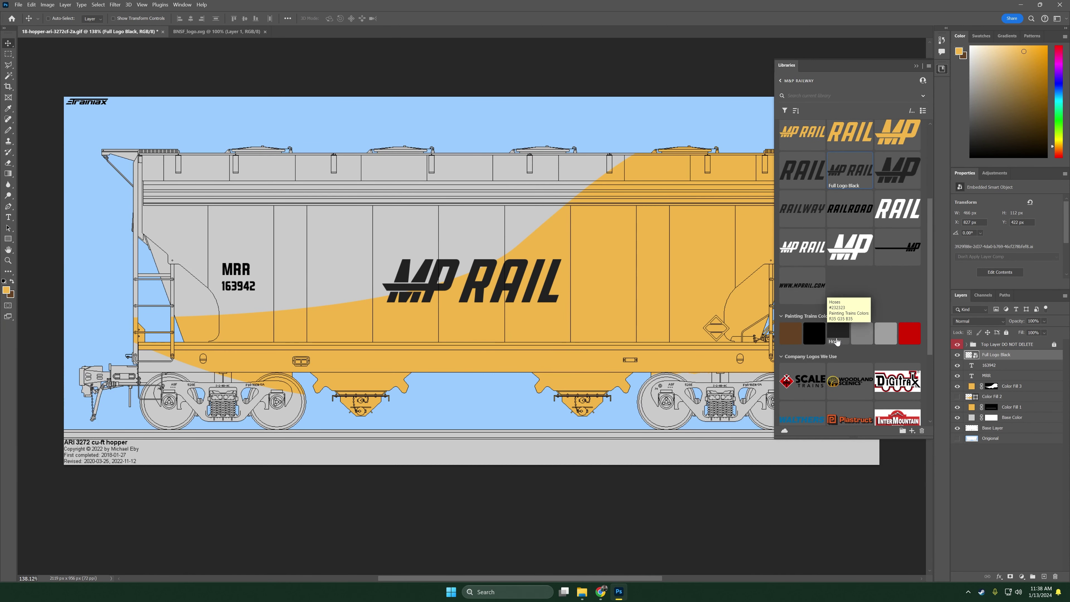
scroll(899, 309, up, 5)
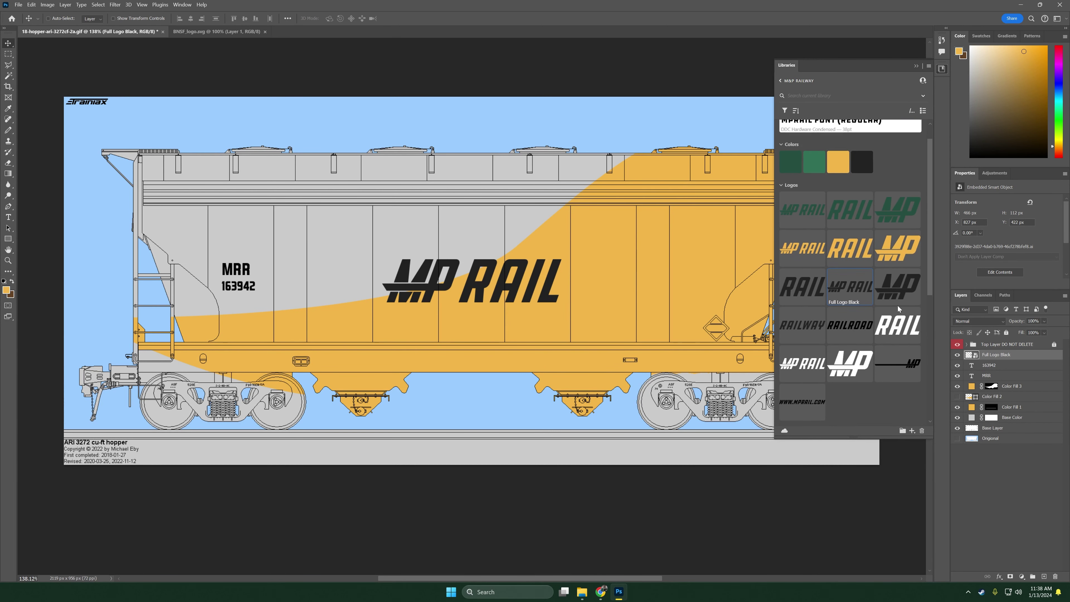
scroll(842, 295, up, 1)
scroll(823, 291, down, 3)
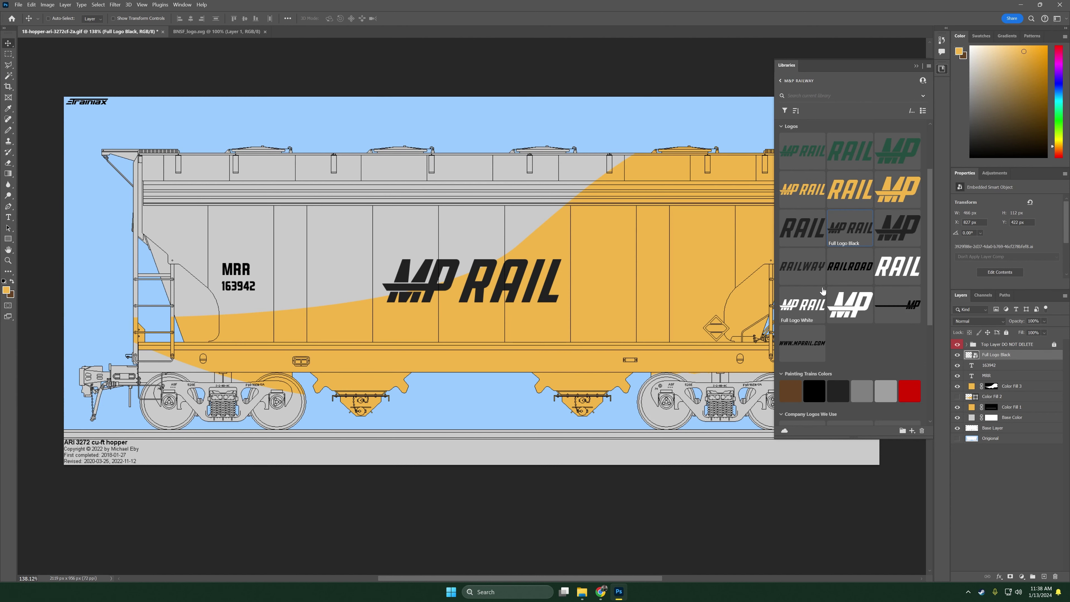
scroll(823, 290, up, 3)
scroll(813, 193, down, 2)
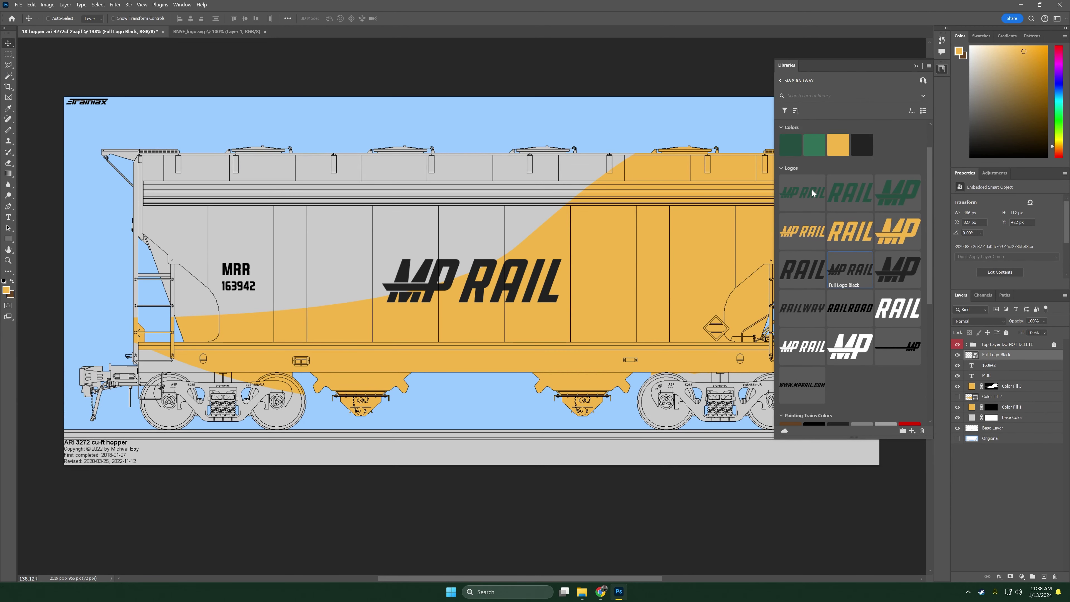
scroll(791, 272, down, 10)
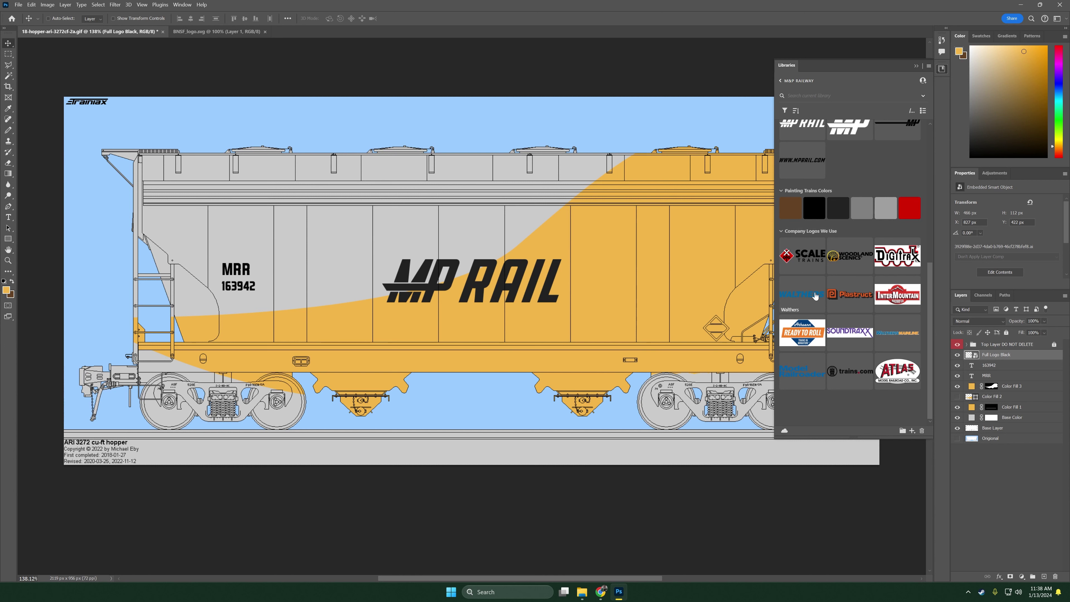
scroll(815, 296, up, 5)
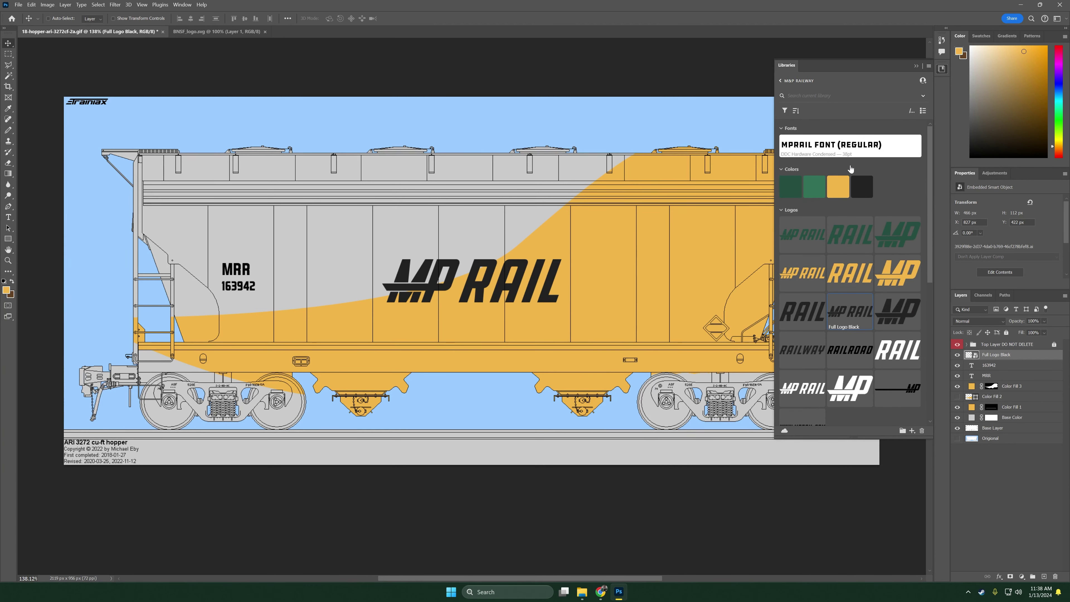
click(941, 71)
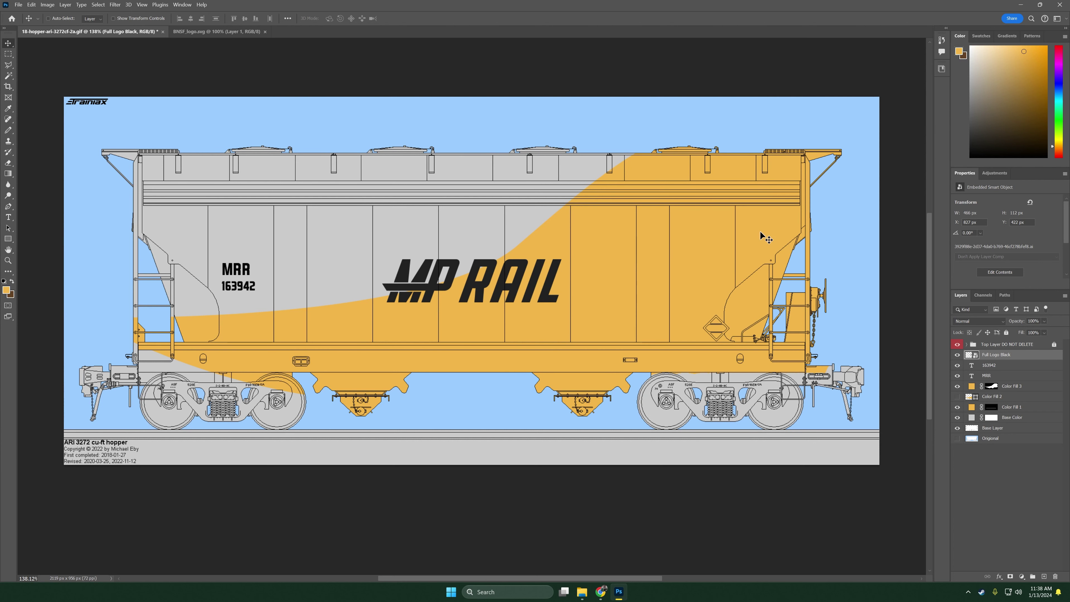
Move the Full Logo Black graphic into the upper orange area near the car's right end and scale it down to about 87%
drag(488, 266, 659, 217)
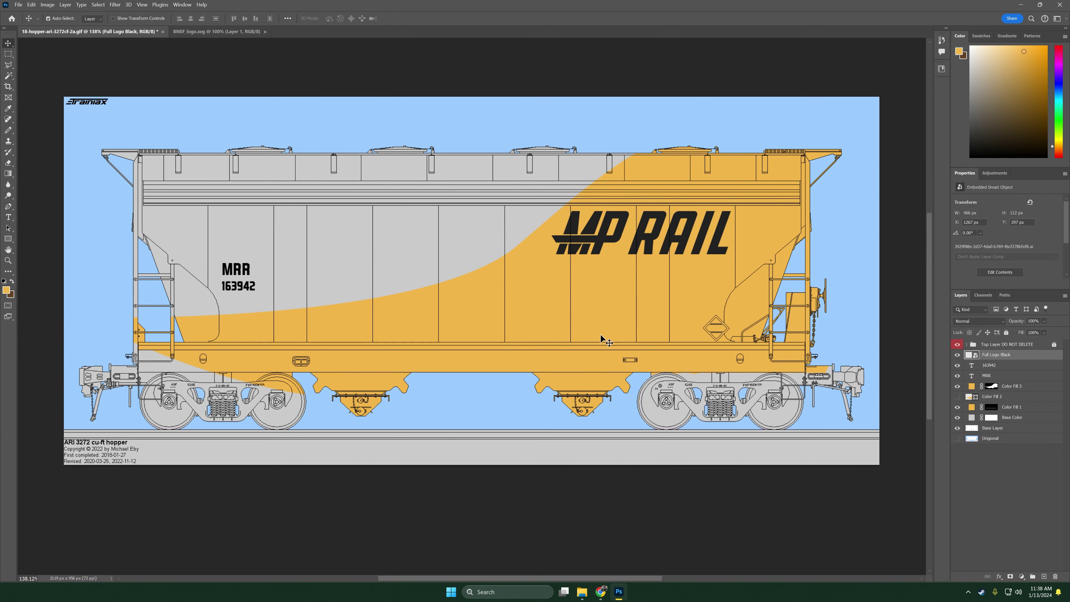
key(ctrl+t)
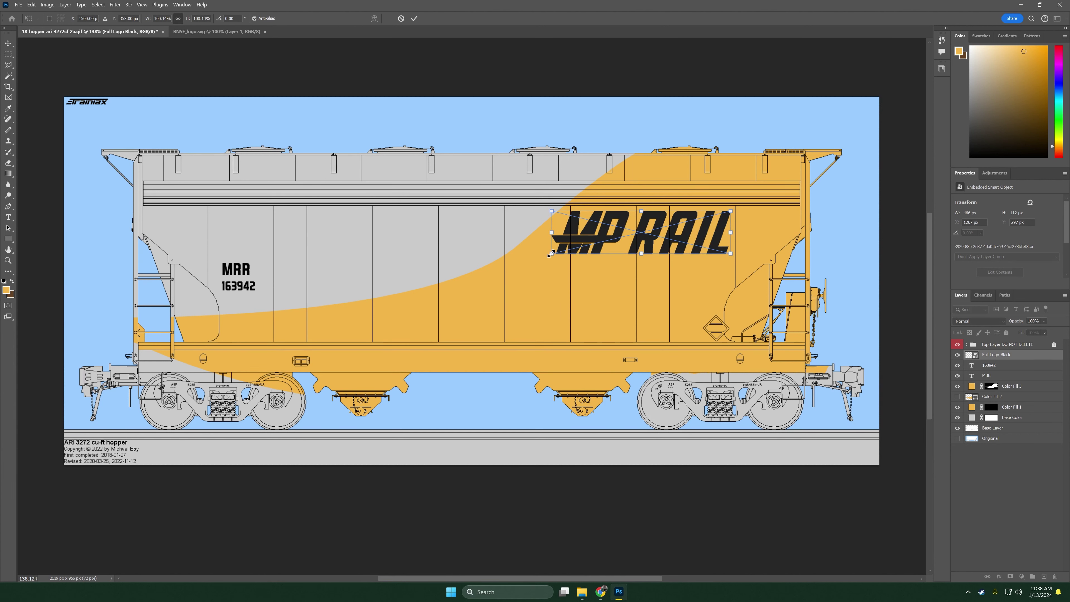
drag(552, 253, 574, 248)
drag(658, 240, 657, 240)
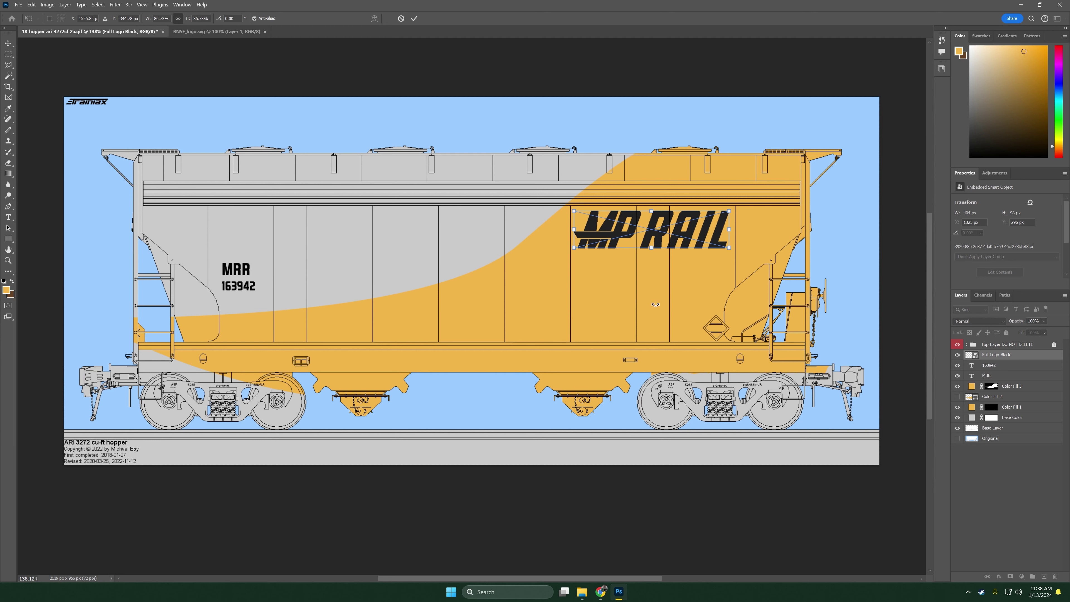
key(Return)
scroll(512, 376, down, 3)
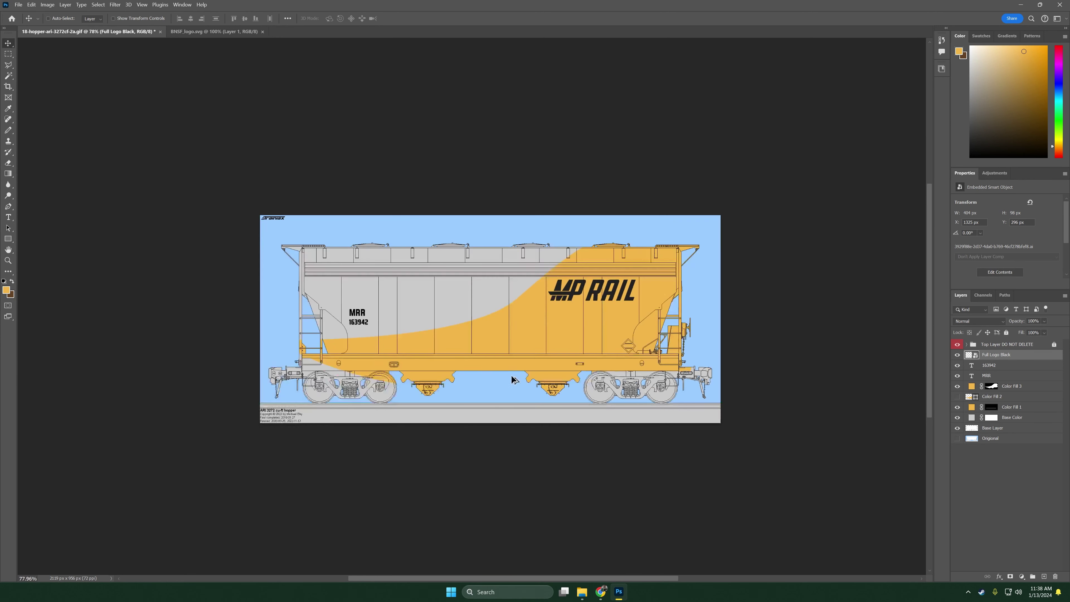
scroll(512, 378, up, 3)
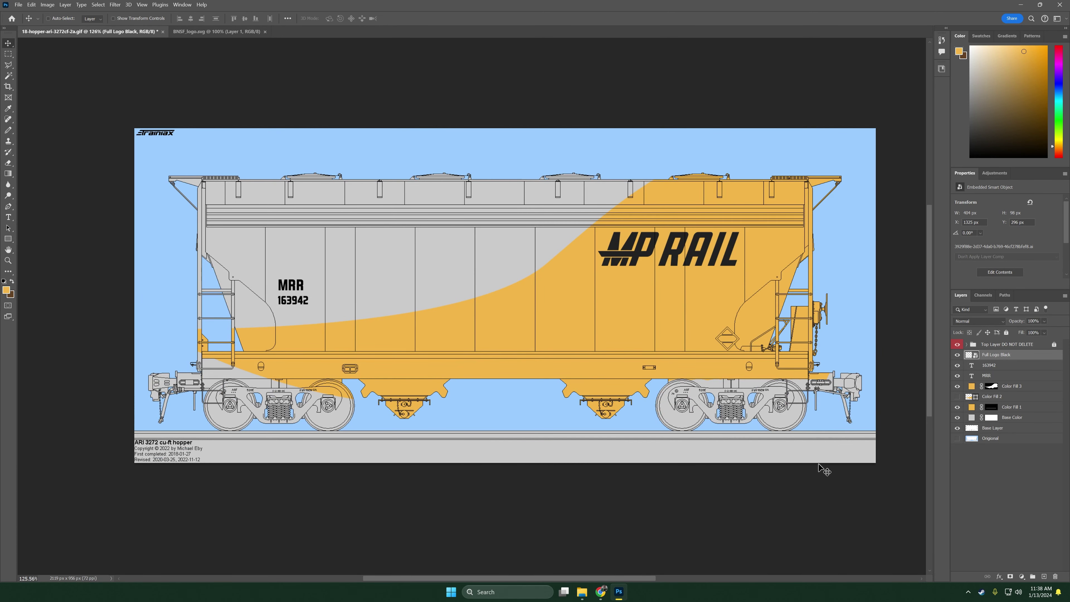
Duplicate the orange Color Fill 3 layer under its default copy name
click(1010, 389)
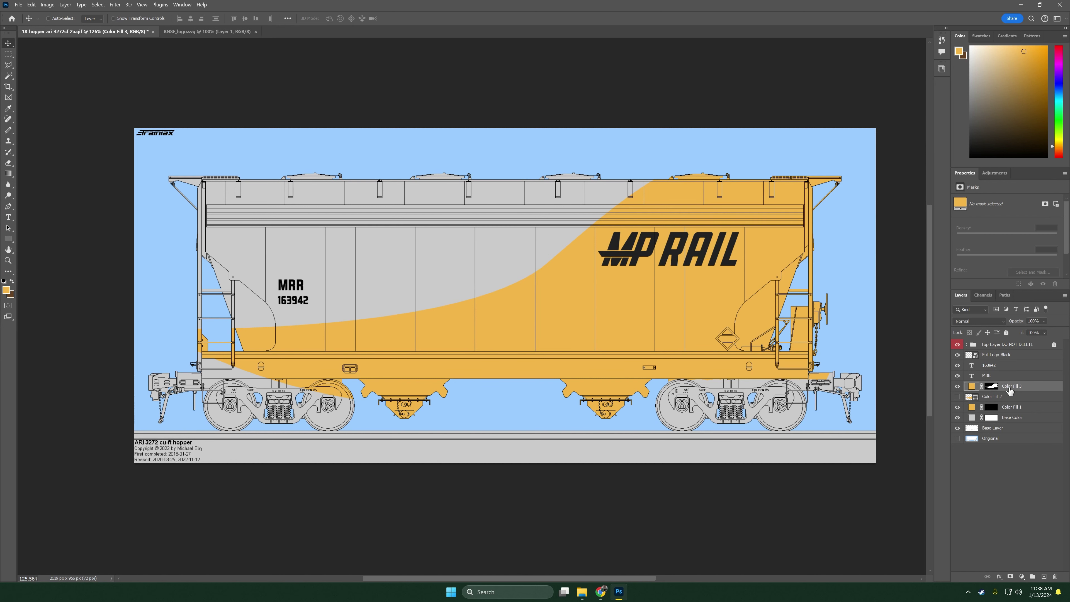
right_click(1010, 389)
click(1011, 52)
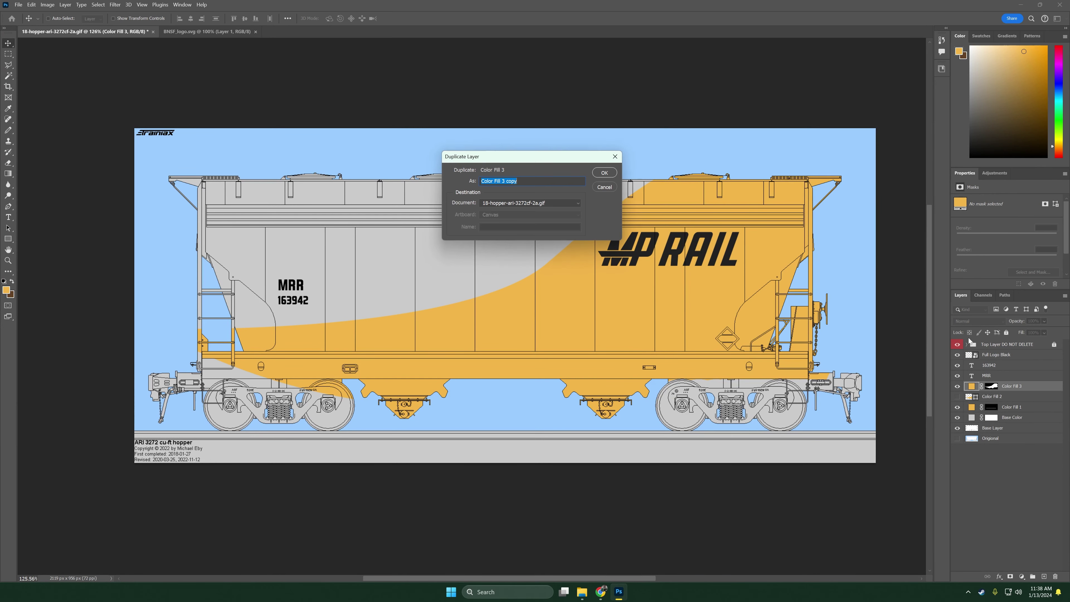
key(Return)
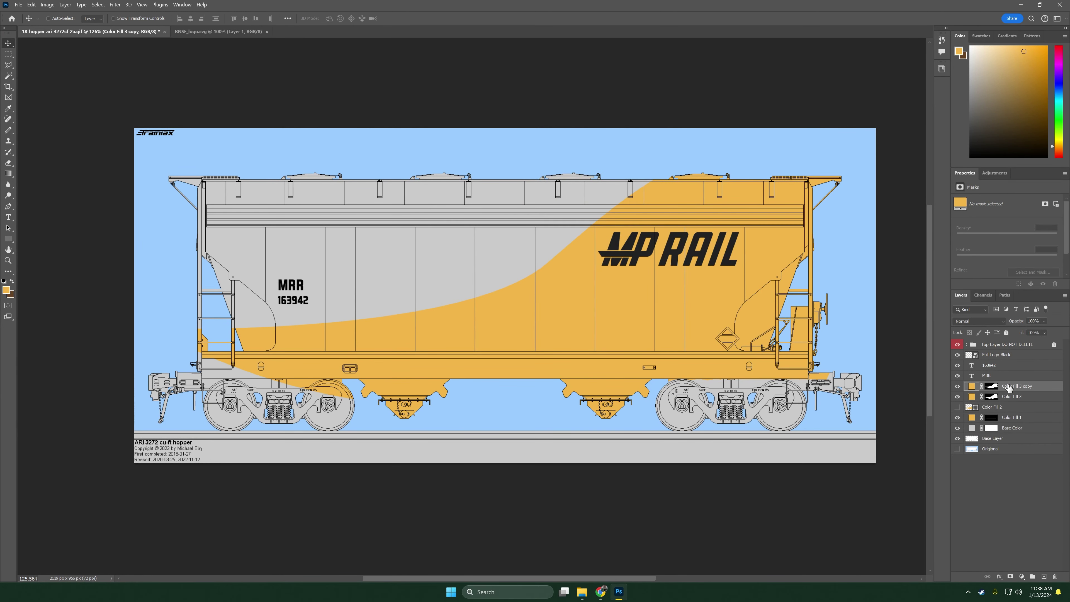
Nudge the original Color Fill 3 layer upward so it extends slightly above its copy along the curved edge
double_click(1011, 386)
click(1003, 397)
key(Up)
key(Up)
key(Up)
key(Up)
key(Up)
key(Up)
key(Up)
key(Up)
key(Up)
key(Up)
key(Up)
key(Up)
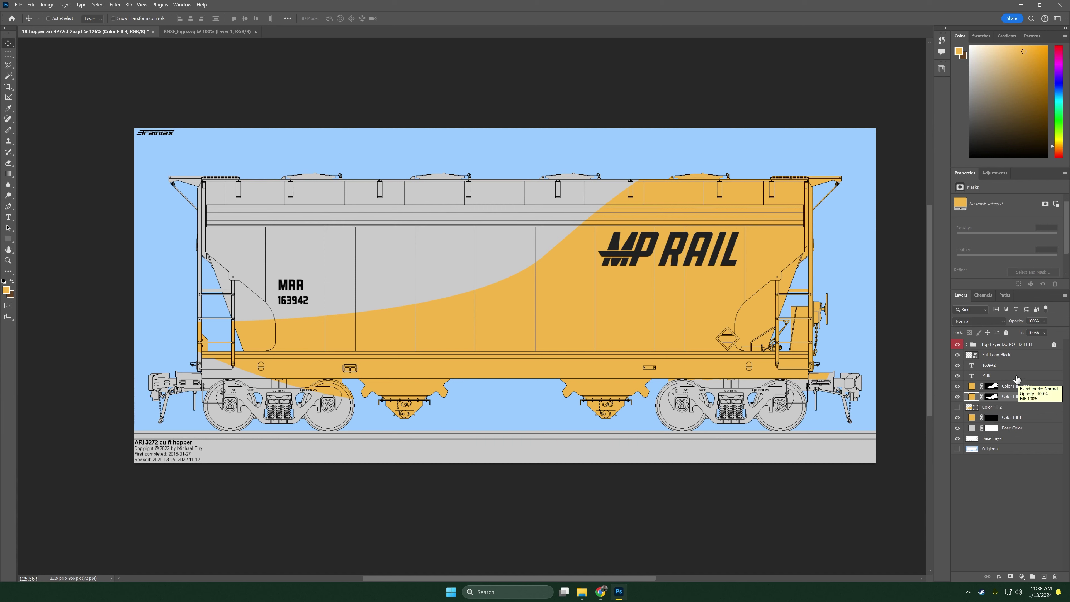
Recolor the original Color Fill 3 layer with the dark green swatch from the M&P Railway library
double_click(972, 397)
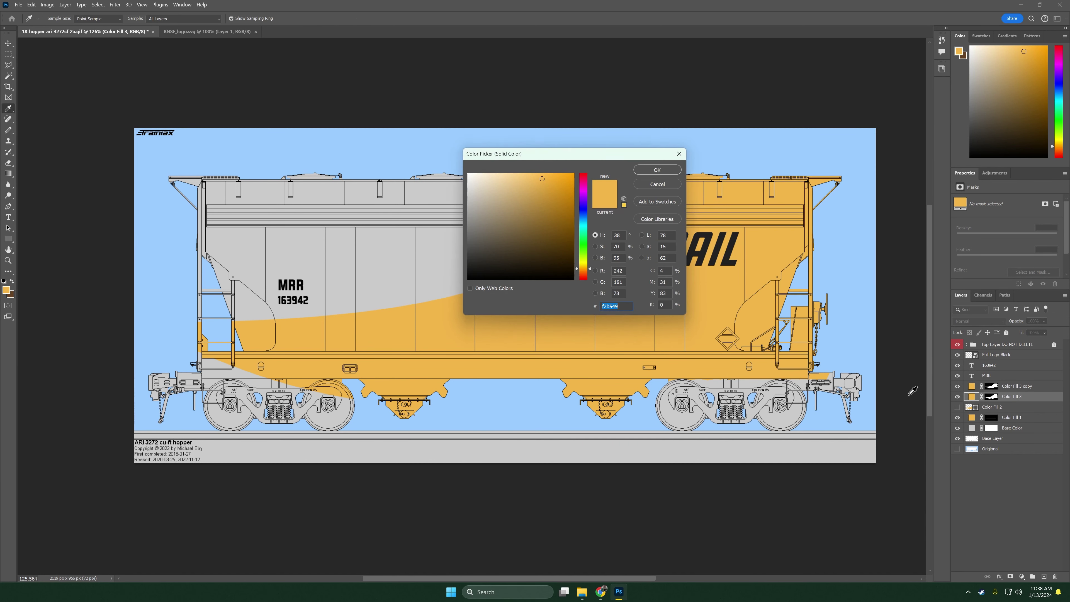
key(Return)
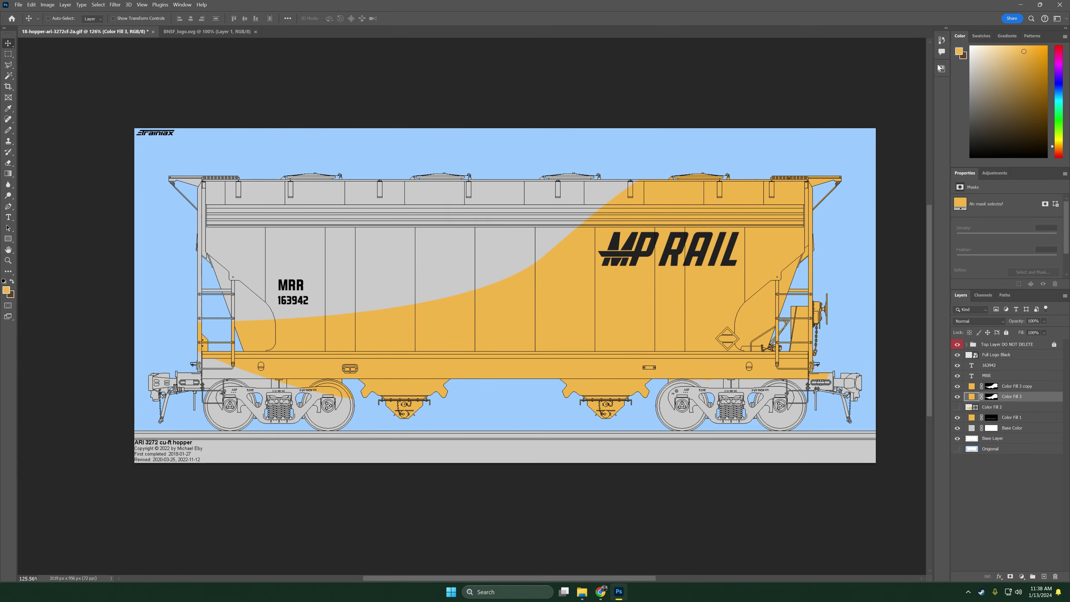
click(942, 69)
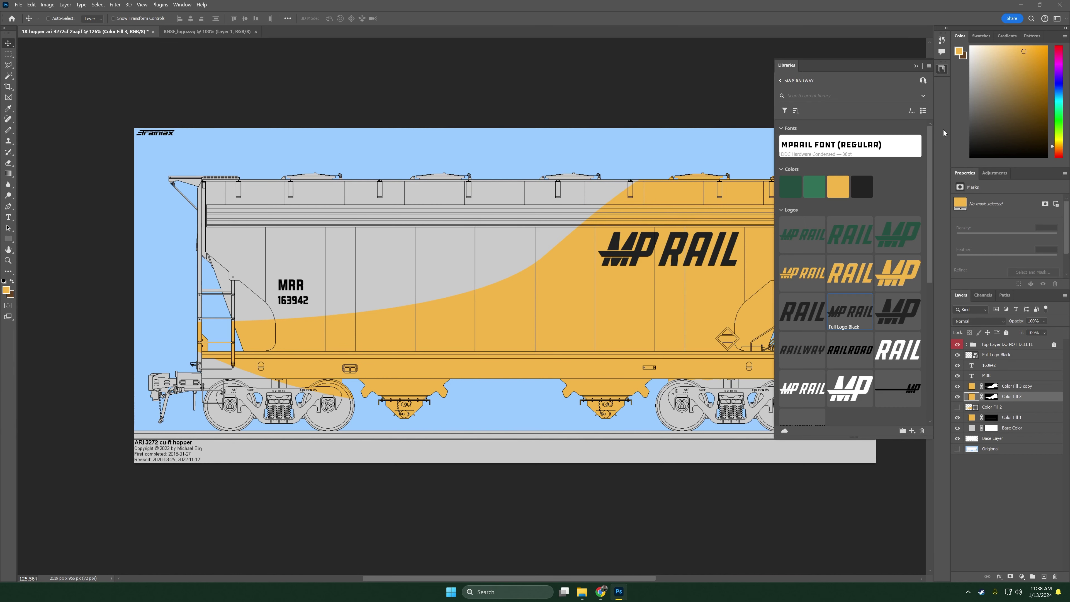
click(795, 191)
click(943, 69)
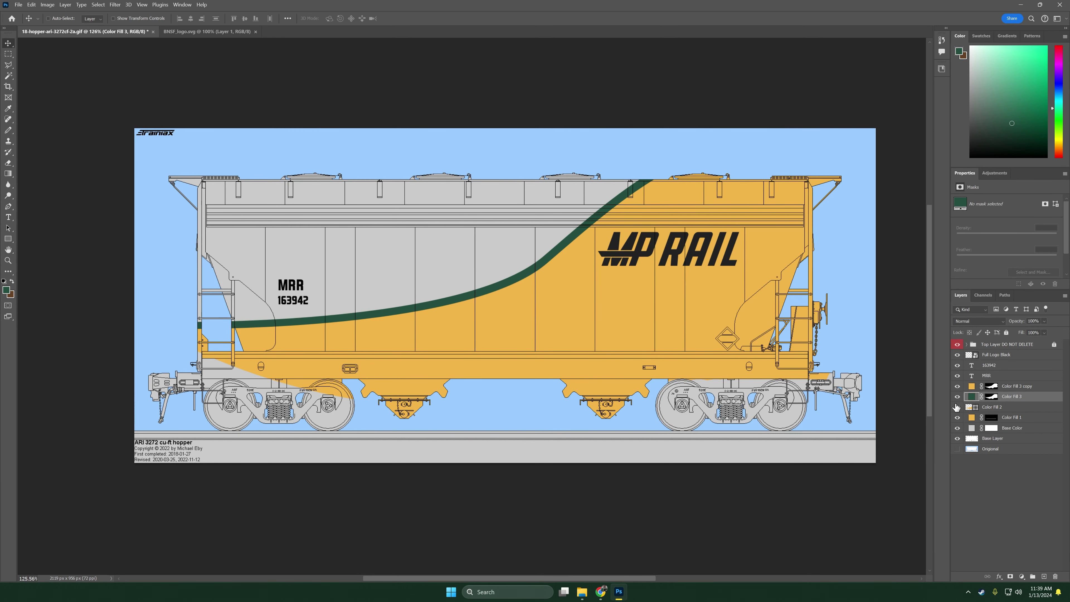
Nudge the green Color Fill 3 layer downward to narrow the green stripe above the orange area
mouse_move(1007, 398)
mouse_down()
mouse_move(1007, 388)
mouse_move(1007, 401)
mouse_up()
key(Down)
key(Down)
key(Down)
key(Down)
key(Down)
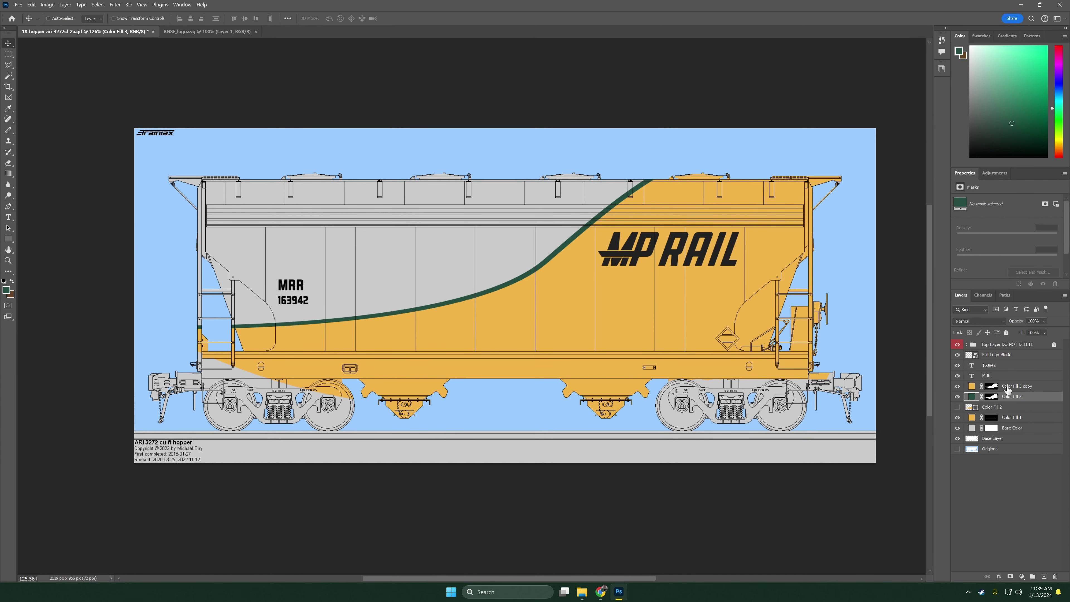
Duplicate the green Color Fill 3 layer and place the copy directly beneath it in the layer order
right_click(1007, 398)
click(1009, 58)
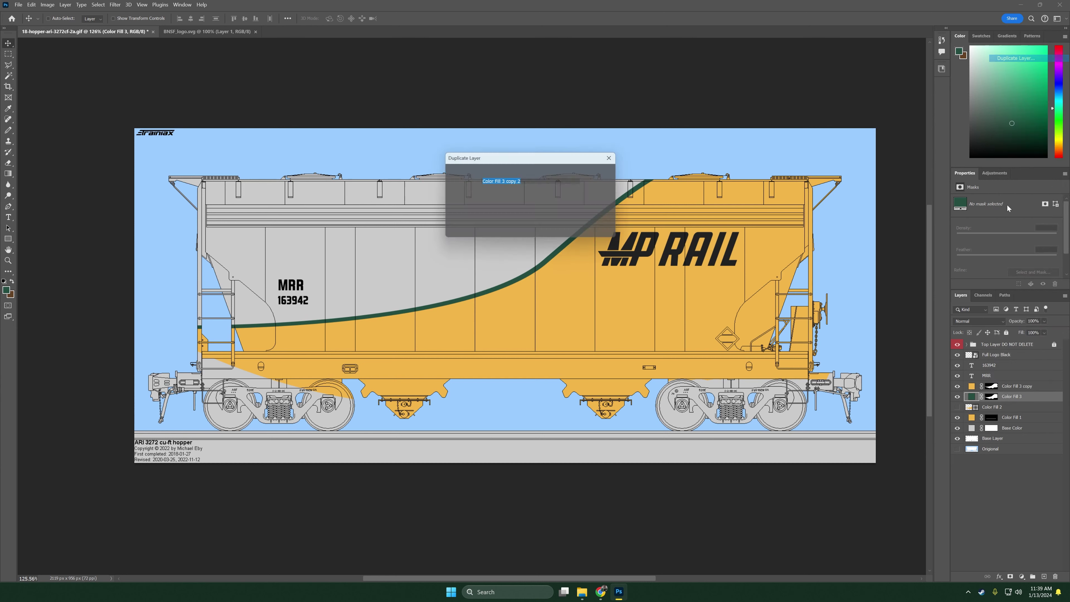
key(Return)
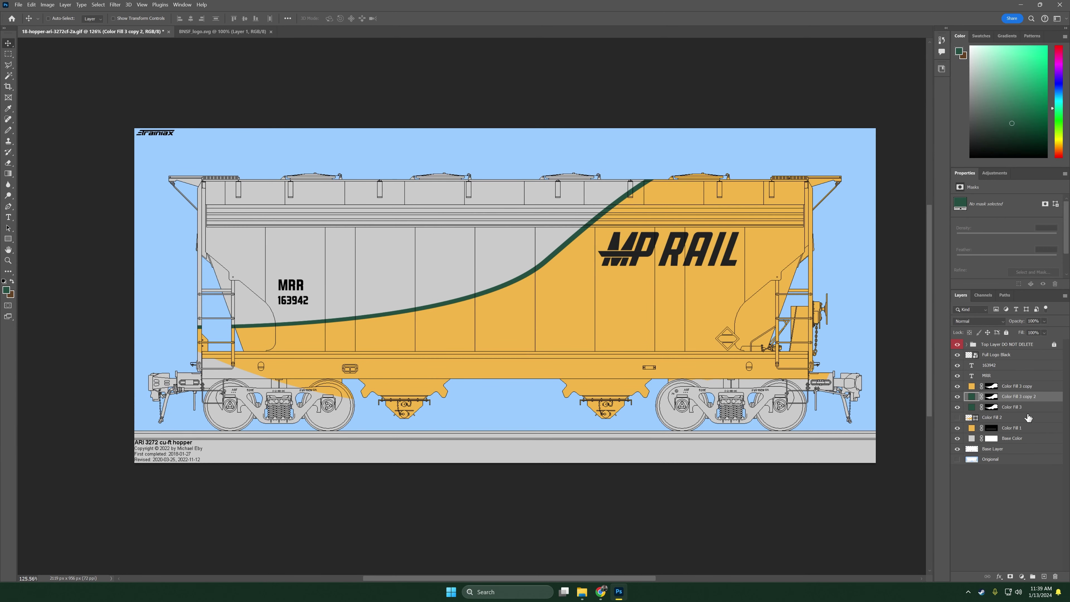
drag(1009, 396, 1008, 409)
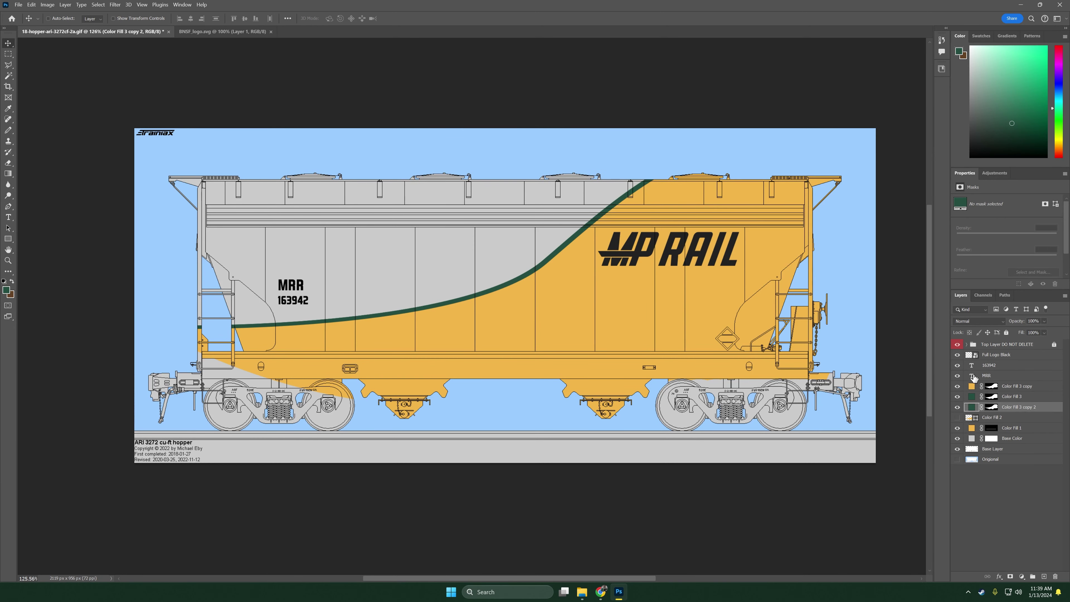
Recolor the Color Fill 3 copy 2 layer with the near-black swatch from the M&P Railway library
click(940, 70)
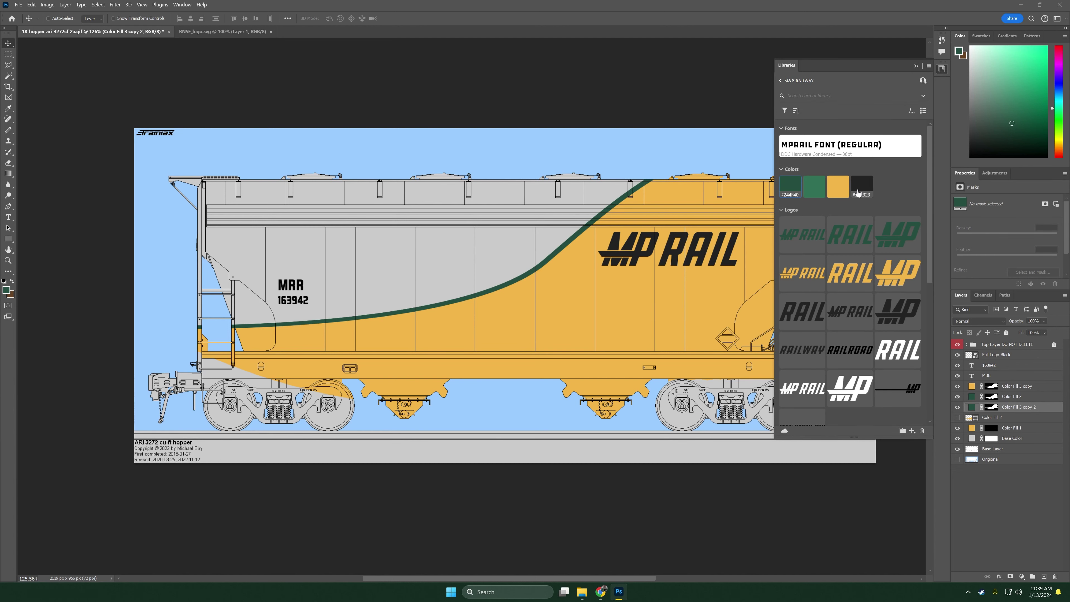
click(862, 186)
click(940, 71)
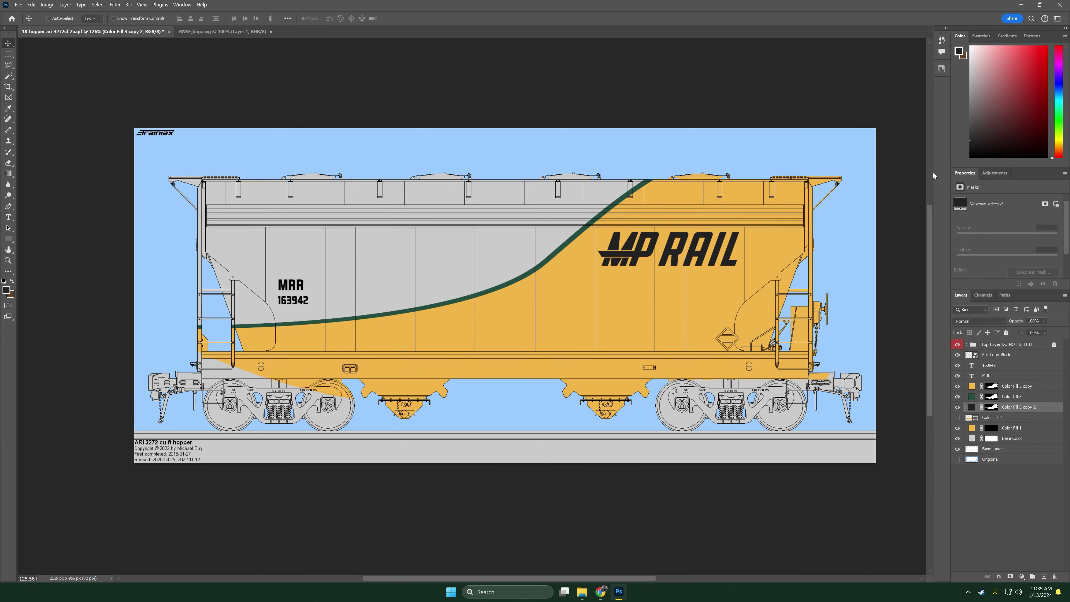
Nudge the black Color Fill 3 copy 2 layer upward to form a black stripe above the green one
key(Down)
key(Down)
key(Down)
key(Down)
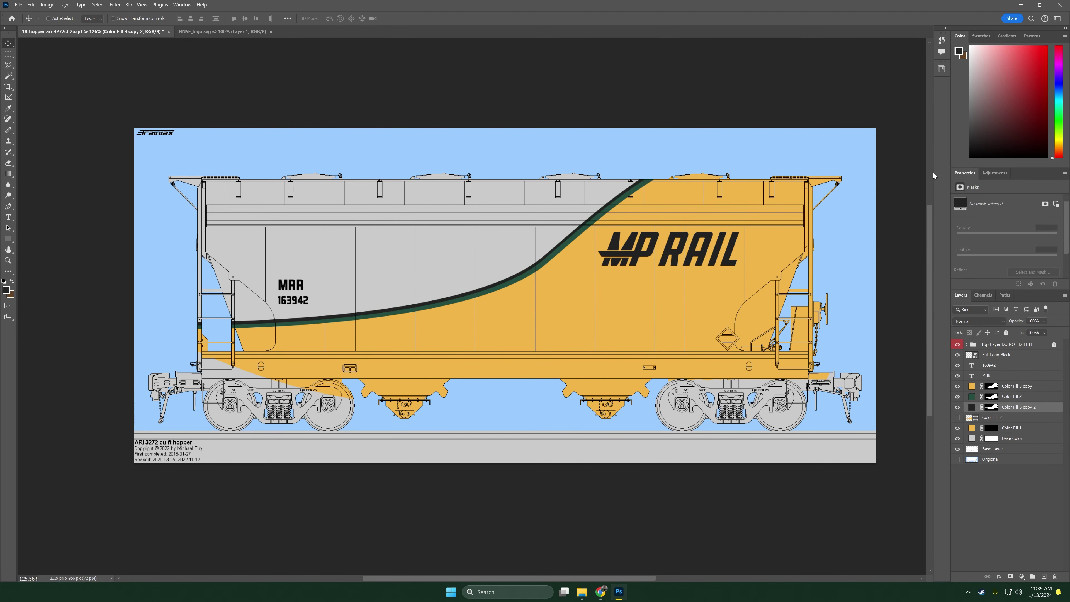
key(Up)
key(Up)
key(Up)
key(Up)
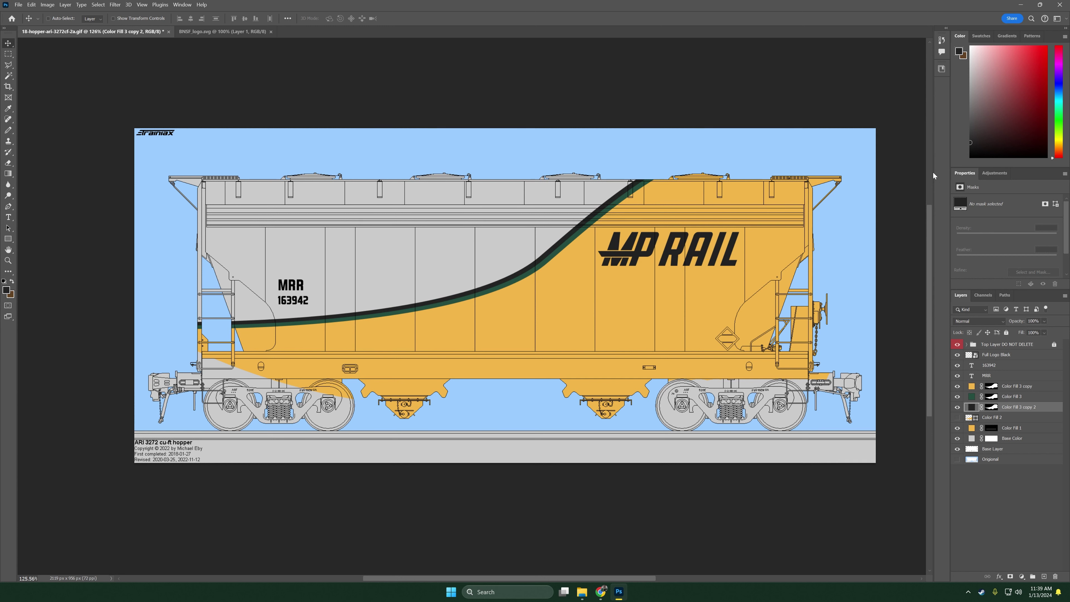
Nudge the black Color Fill 3 copy 2 layer downward to thin it to a narrow edge along the green stripe
key(Down)
key(Down)
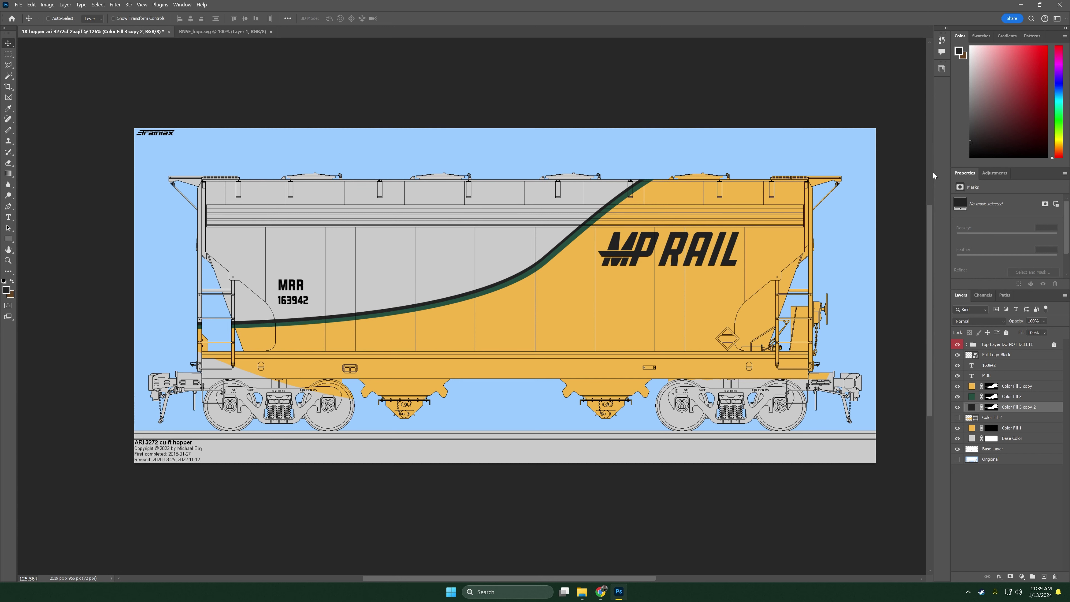
key(Down)
key(Down)
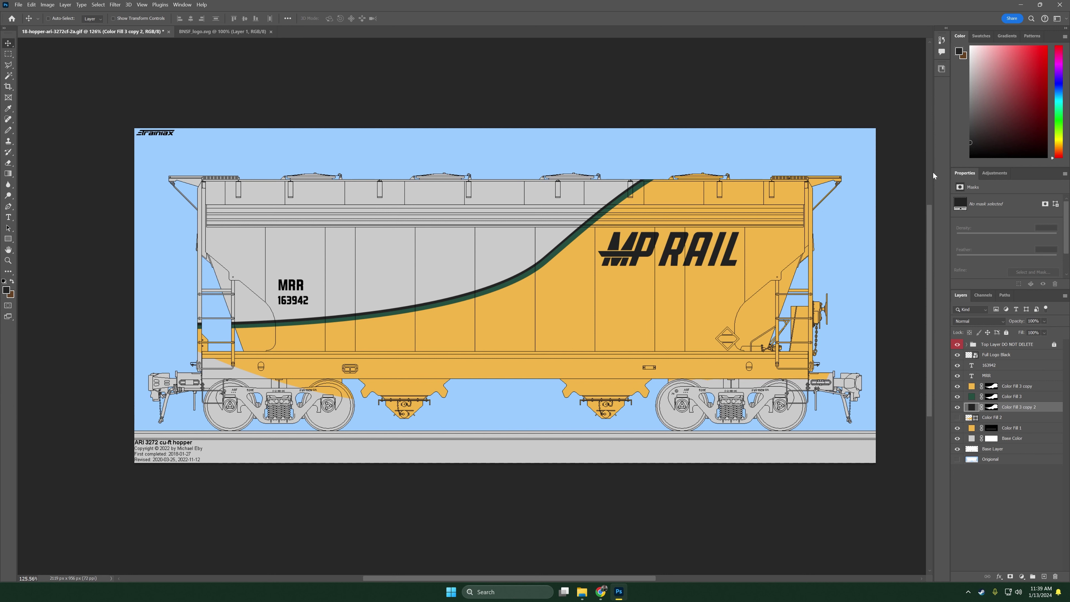
key(Down)
key(Down)
key(Down)
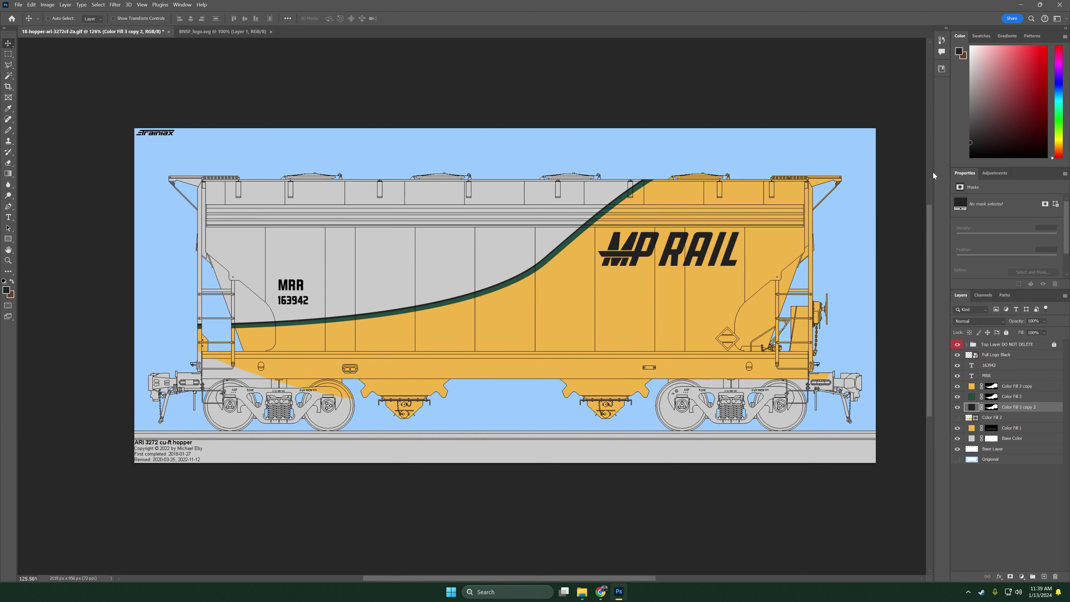